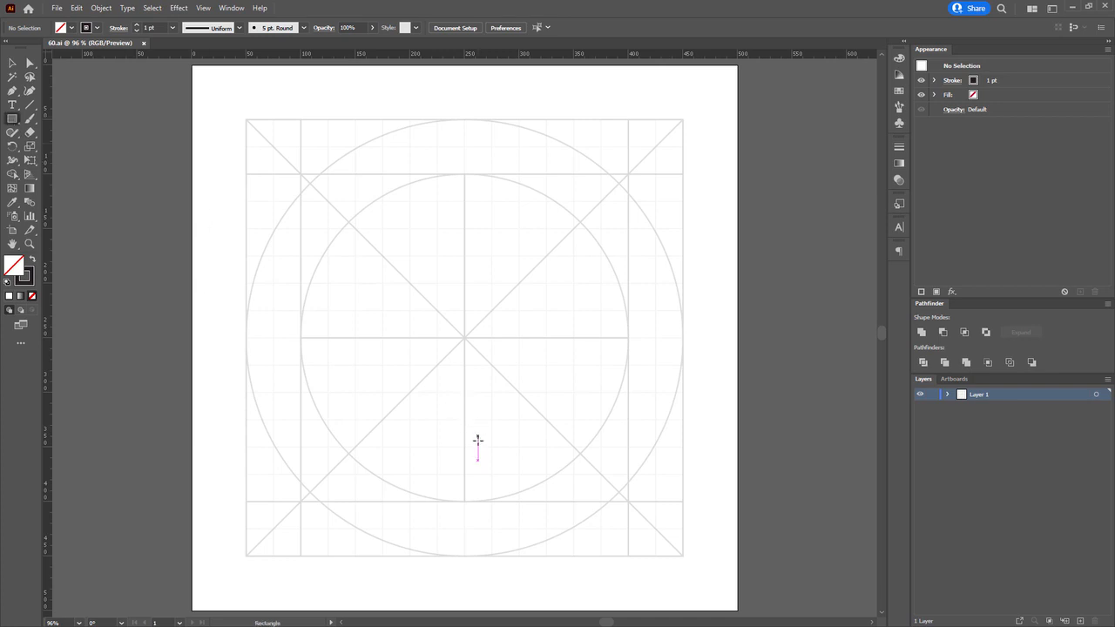
Draw a 200 × 25 px rectangle centred on the vertical guide, with its base at the inner guide circle's lowest point.
{"action": "left_click_drag", "start_coordinate": [496, 467], "coordinate": [500, 430]}
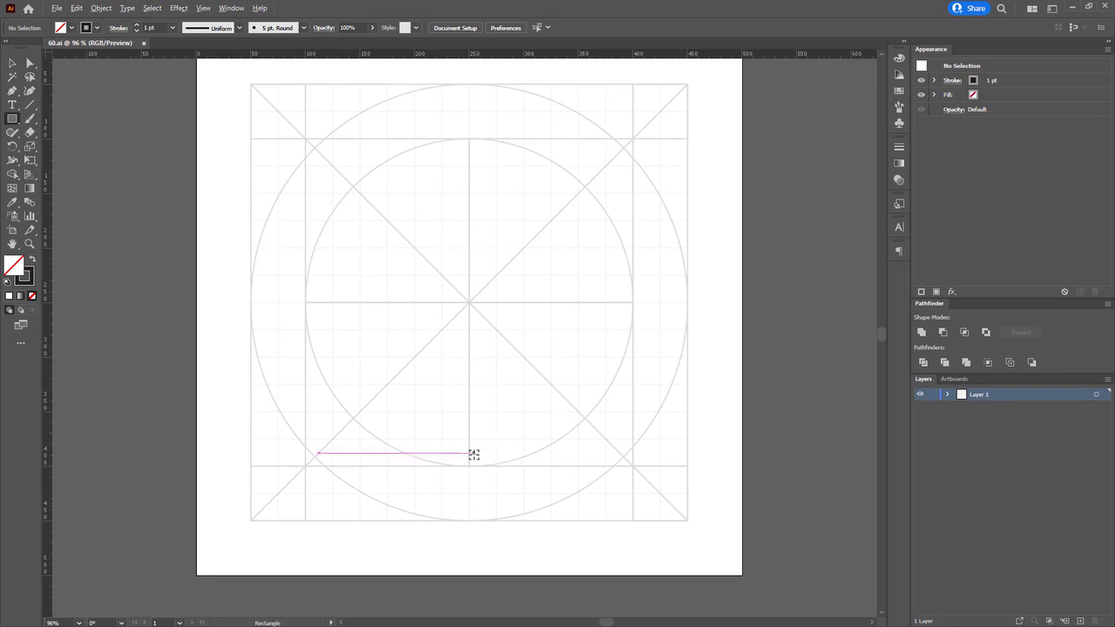
{"action": "scroll", "coordinate": [473, 451], "scroll_direction": "up", "scroll_amount": 3}
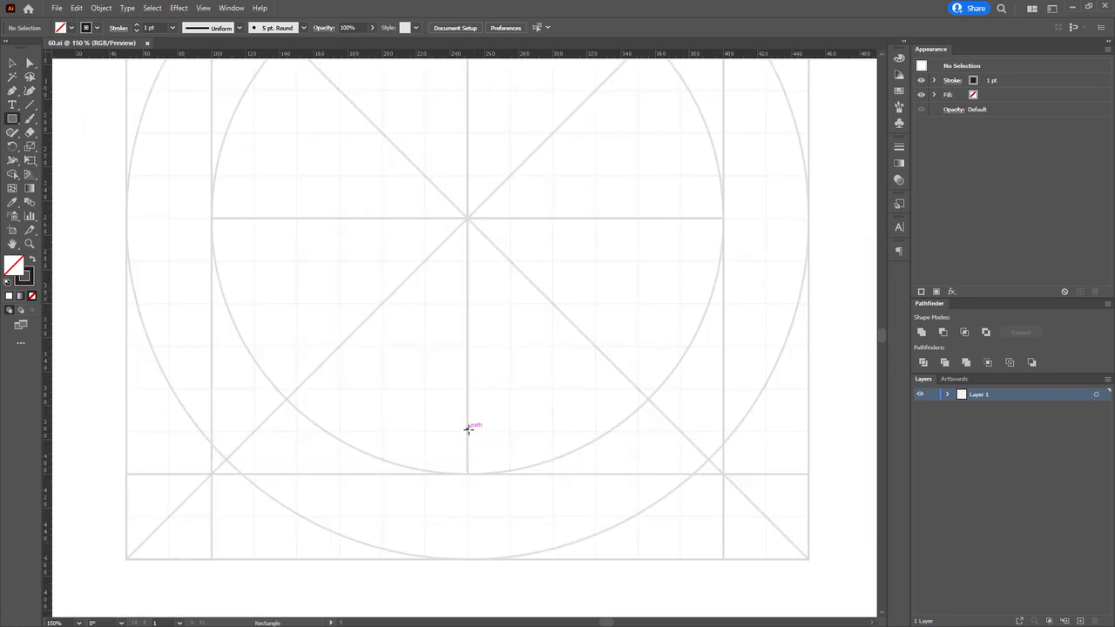
{"action": "left_click", "coordinate": [468, 429]}
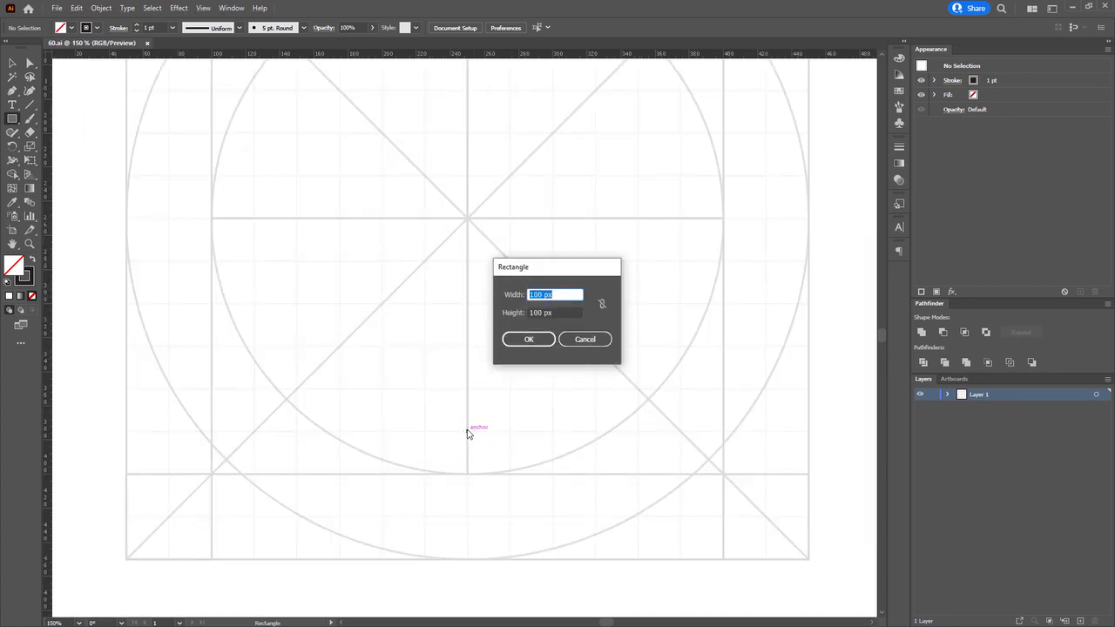
{"action": "key", "text": "Escape"}
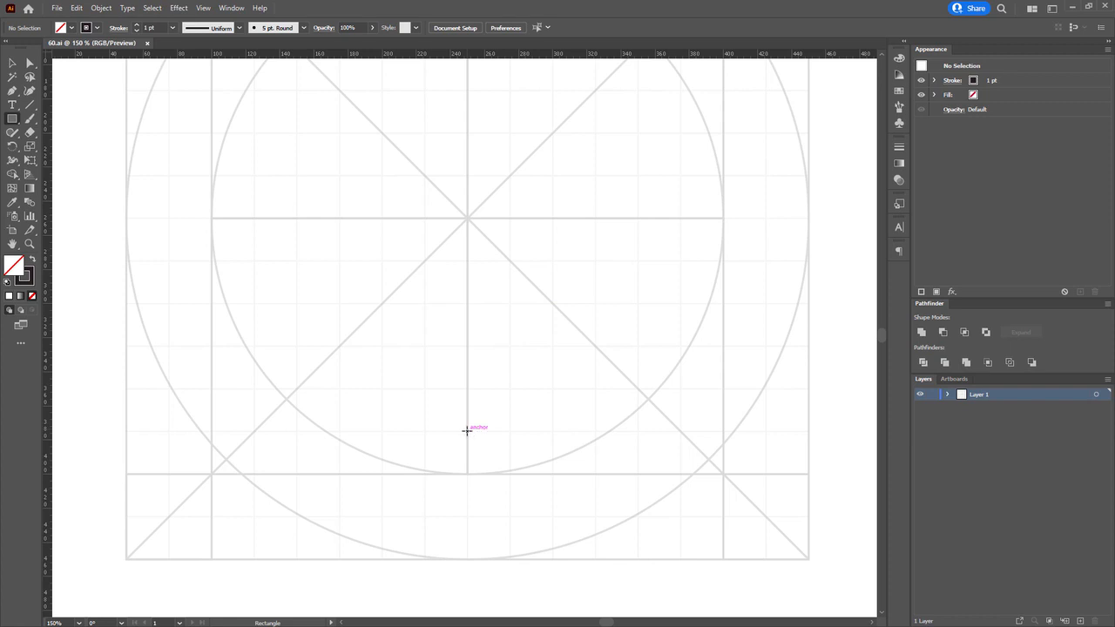
{"action": "mouse_move", "coordinate": [466, 431]}
{"action": "left_mouse_down"}
{"action": "mouse_move", "coordinate": [391, 424]}
{"action": "mouse_move", "coordinate": [339, 389]}
{"action": "left_mouse_up"}
{"action": "left_click_drag", "start_coordinate": [336, 427], "coordinate": [293, 438]}
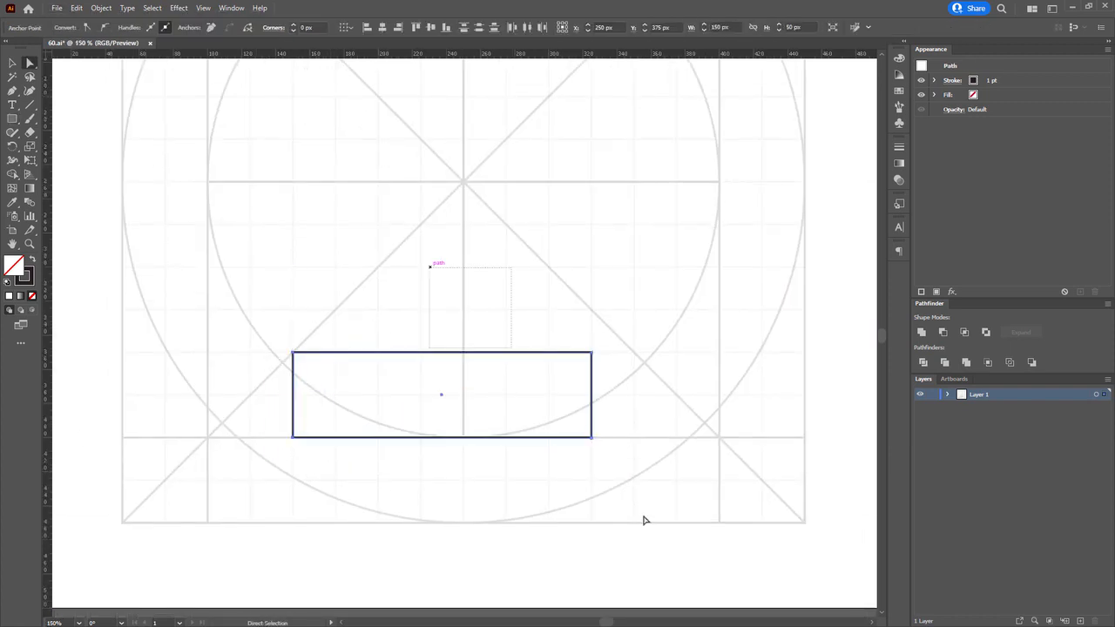
{"action": "left_click_drag", "start_coordinate": [591, 437], "coordinate": [637, 446]}
Duplicate the wide rectangle about 49 px above the original and set the copy's width to 25 px.
{"action": "scroll", "coordinate": [453, 370], "scroll_direction": "up", "scroll_amount": 3}
{"action": "scroll", "coordinate": [493, 287], "scroll_direction": "down", "scroll_amount": 1}
{"action": "left_click_drag", "start_coordinate": [486, 268], "coordinate": [496, 357]}
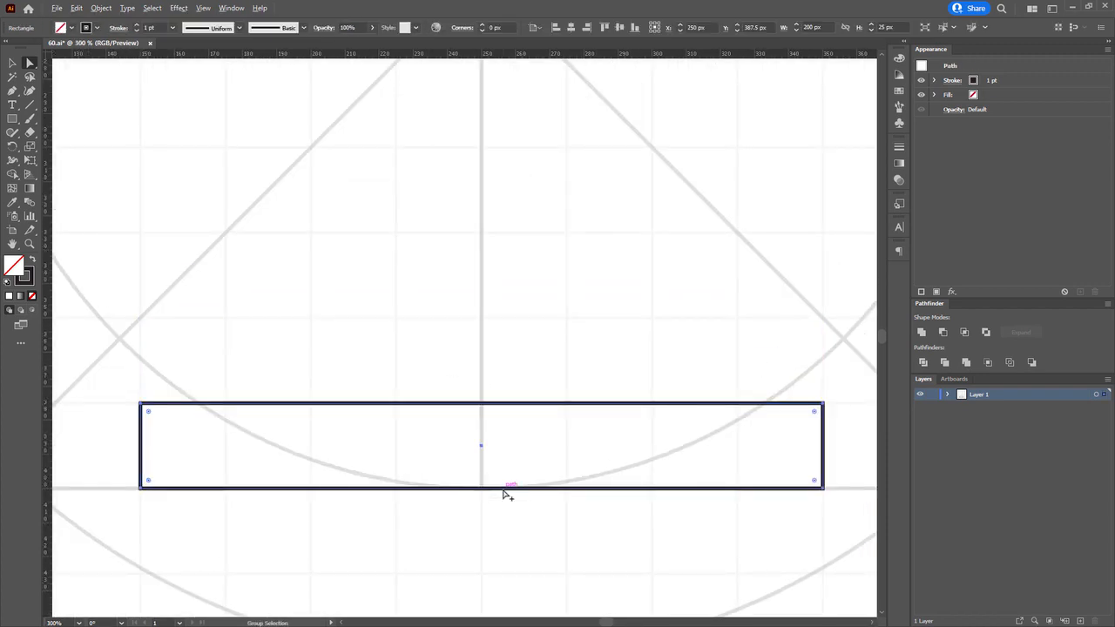
{"action": "left_click_drag", "start_coordinate": [505, 490], "coordinate": [507, 321]}
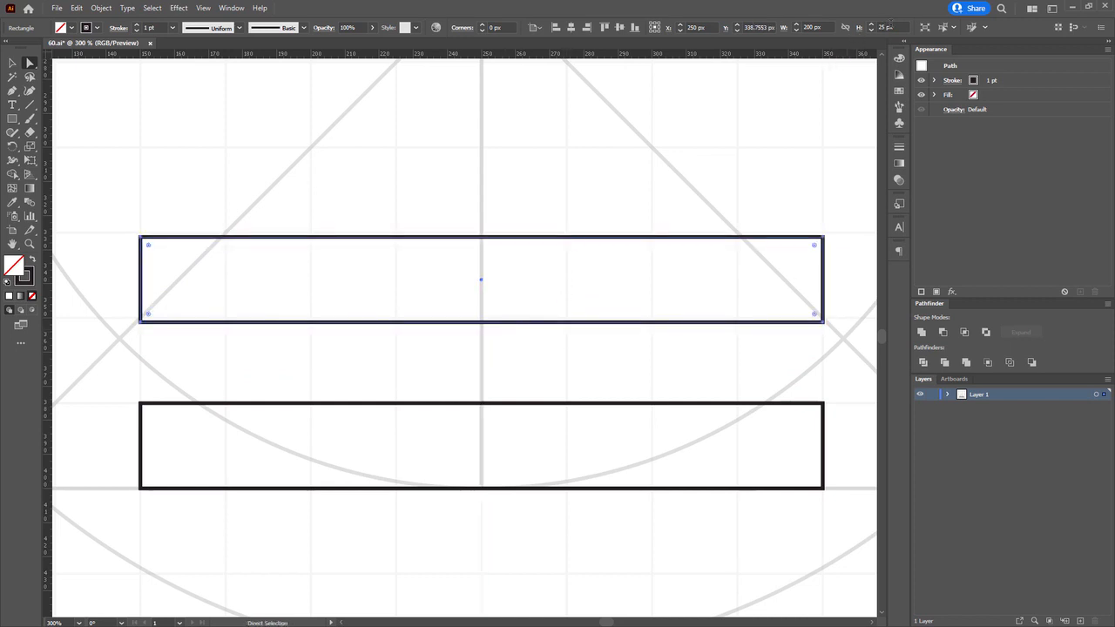
{"action": "left_click", "coordinate": [888, 26]}
{"action": "left_click", "coordinate": [826, 27]}
{"action": "type", "text": "25"}
{"action": "key", "text": "Return"}
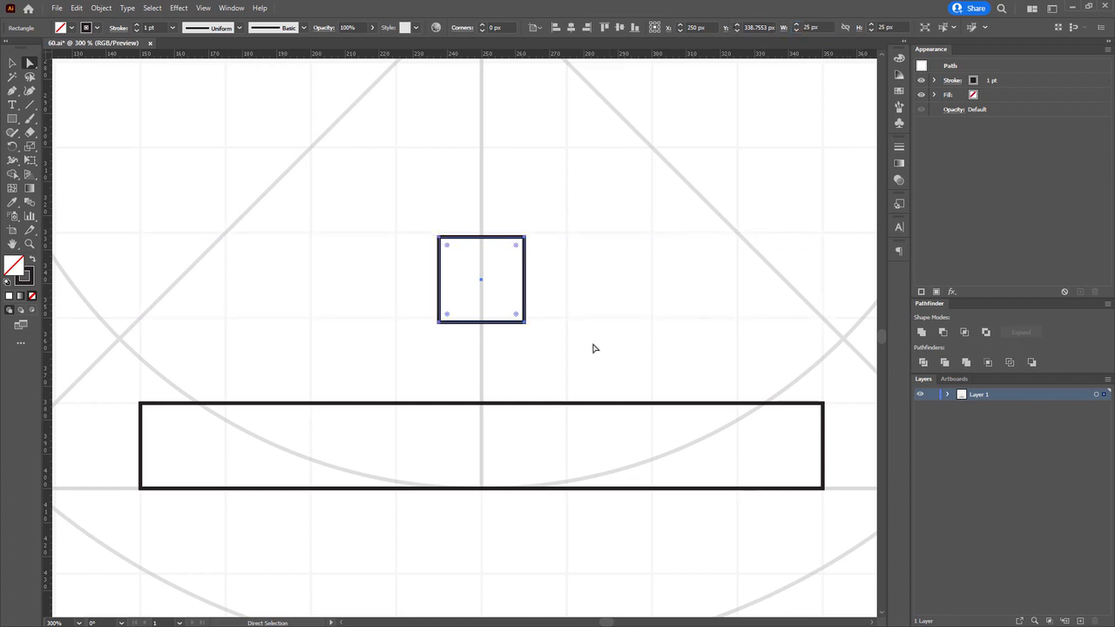
Move the small square straight down so it rests on the upper edge of the wide rectangle.
{"action": "scroll", "coordinate": [571, 341], "scroll_direction": "down", "scroll_amount": 2}
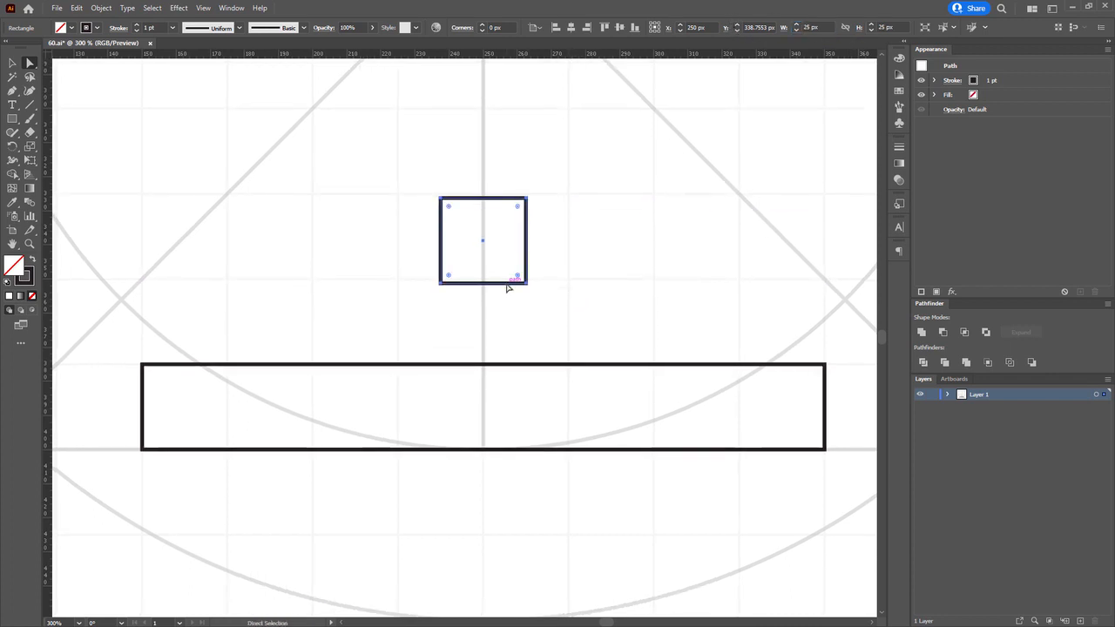
{"action": "left_click_drag", "start_coordinate": [508, 288], "coordinate": [497, 372]}
{"action": "scroll", "coordinate": [497, 372], "scroll_direction": "up", "scroll_amount": 3}
{"action": "right_click", "coordinate": [488, 356]}
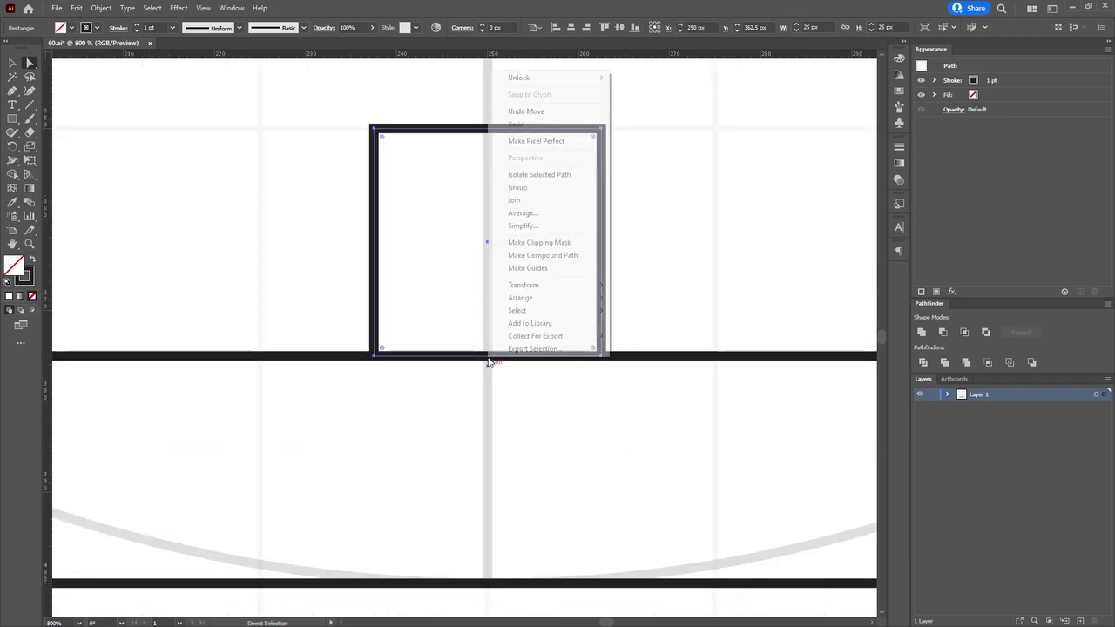
{"action": "left_click", "coordinate": [573, 186]}
Move the square's two lower anchor points down 1 px so it overlaps the wide rectangle.
{"action": "left_click_drag", "start_coordinate": [302, 279], "coordinate": [540, 336]}
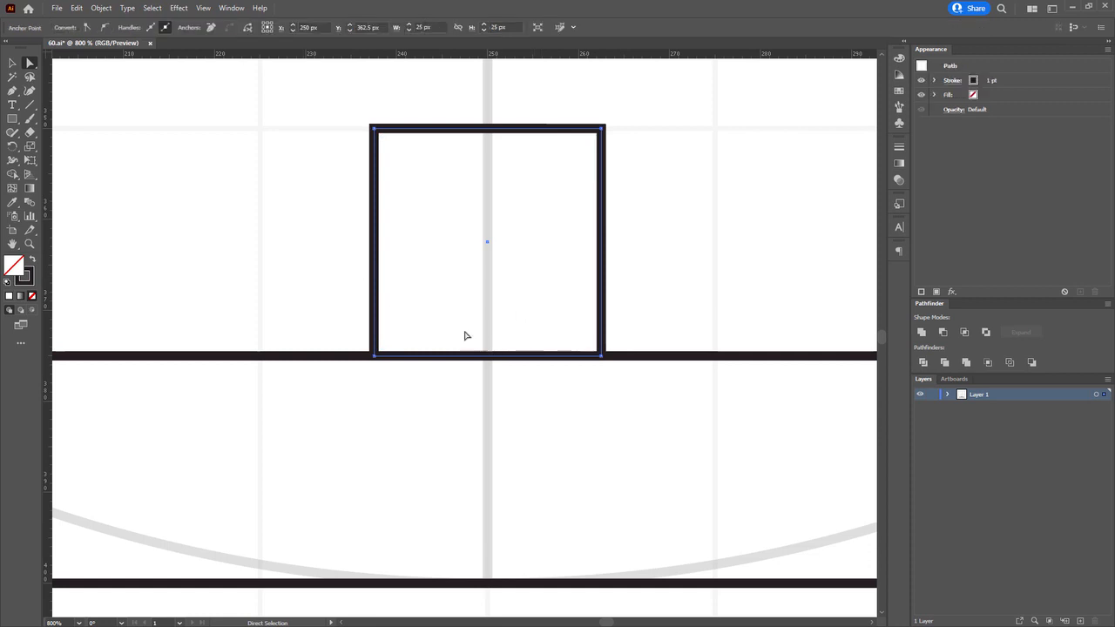
{"action": "left_click", "coordinate": [374, 355]}
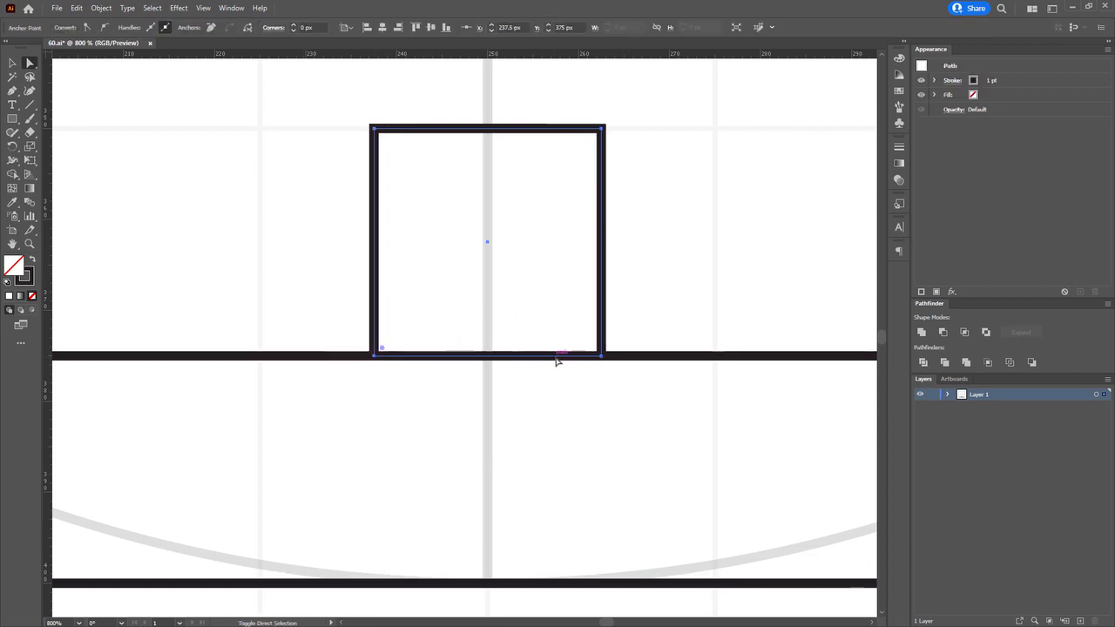
{"action": "left_click", "coordinate": [601, 355], "text": "shift"}
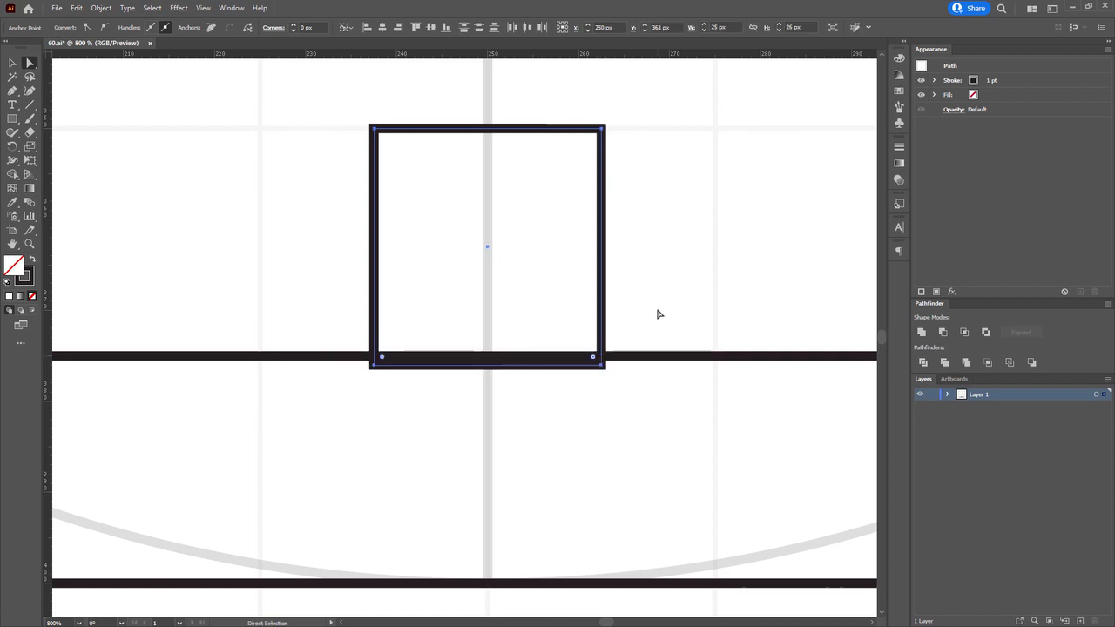
{"action": "left_click", "coordinate": [747, 274]}
Select the square and the wide rectangle and set their stroke weight to 9 pt.
{"action": "scroll", "coordinate": [747, 272], "scroll_direction": "down", "scroll_amount": 3}
{"action": "left_click_drag", "start_coordinate": [743, 268], "coordinate": [523, 314]}
{"action": "scroll", "coordinate": [602, 299], "scroll_direction": "down", "scroll_amount": 1}
{"action": "scroll", "coordinate": [406, 278], "scroll_direction": "up", "scroll_amount": 1}
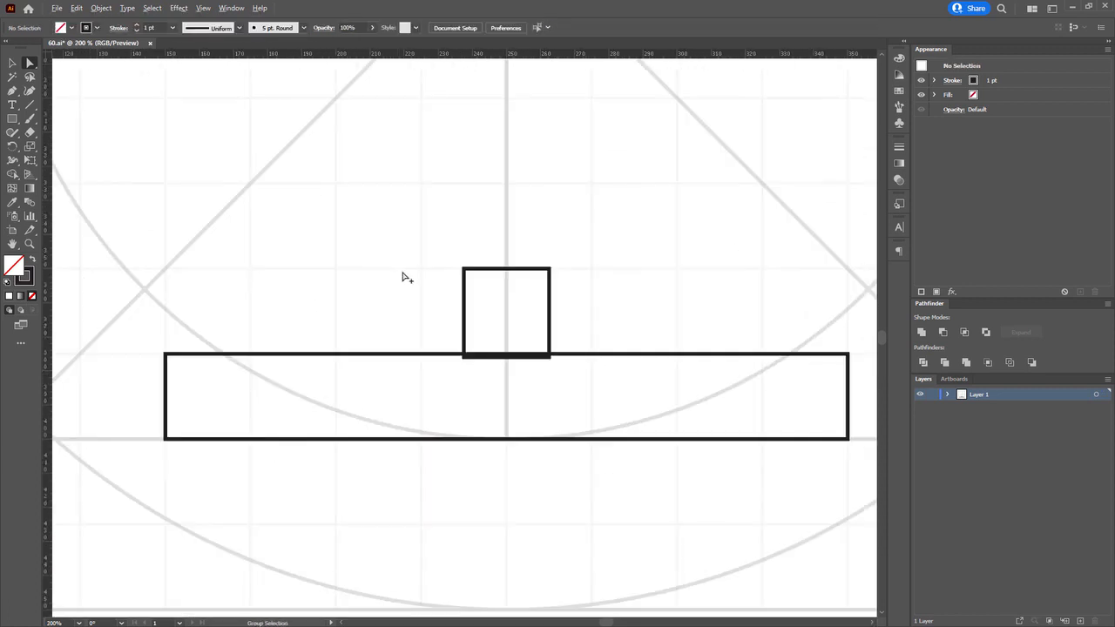
{"action": "scroll", "coordinate": [404, 277], "scroll_direction": "up", "scroll_amount": 4}
{"action": "left_click_drag", "start_coordinate": [608, 257], "coordinate": [598, 418]}
{"action": "scroll", "coordinate": [532, 243], "scroll_direction": "down", "scroll_amount": 4}
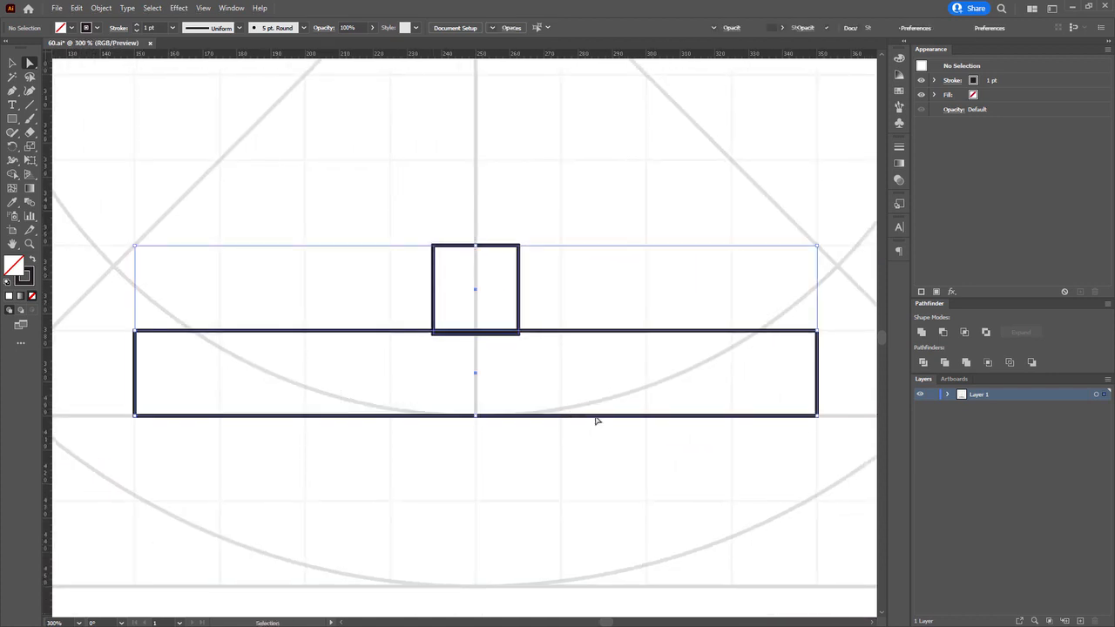
{"action": "left_click", "coordinate": [150, 28]}
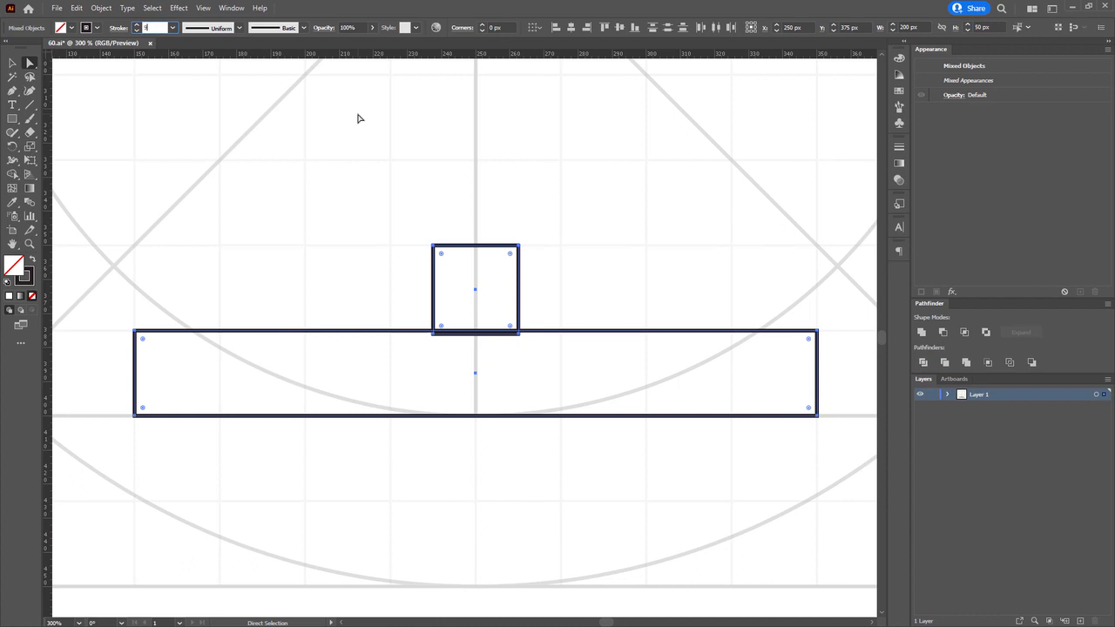
{"action": "type", "text": "9"}
{"action": "key", "text": "Return"}
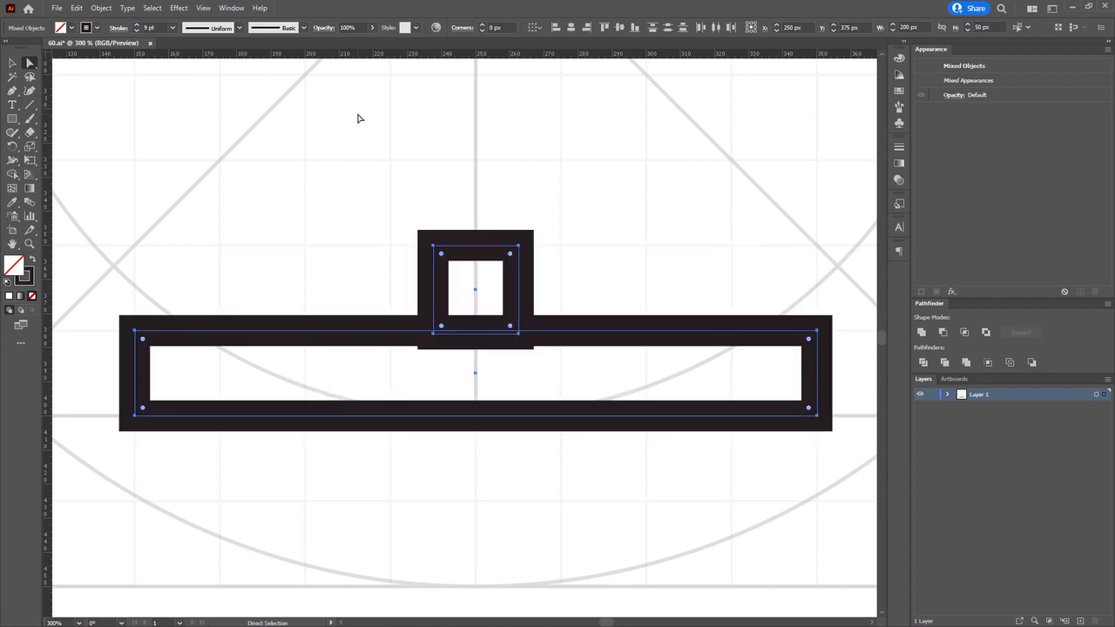
Give the strokes of both shapes a round cap and a round corner join.
{"action": "left_click", "coordinate": [118, 29]}
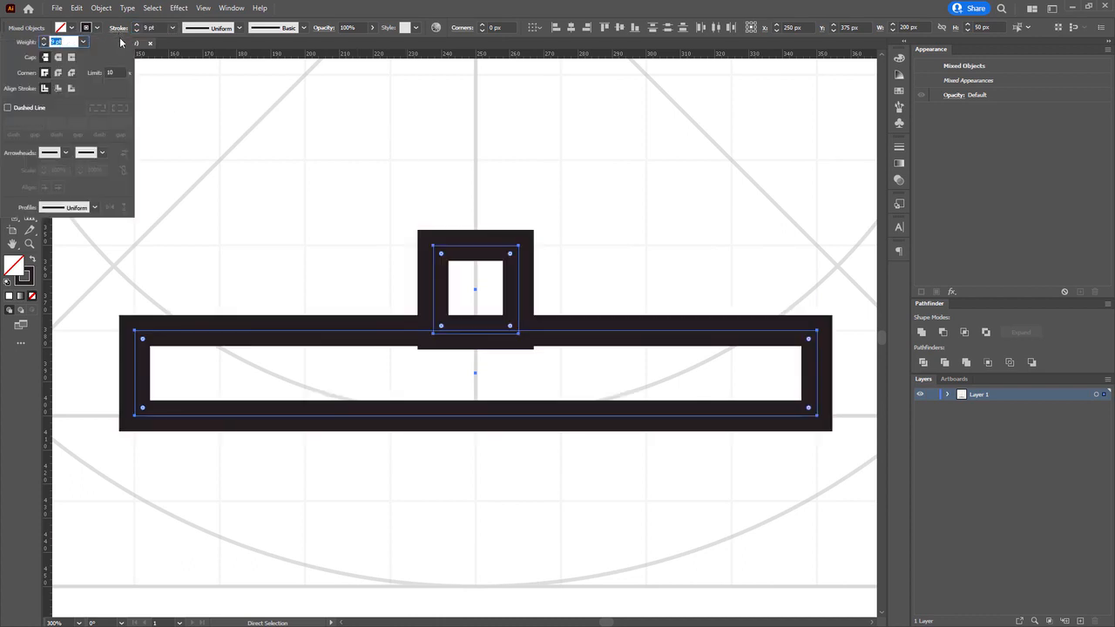
{"action": "left_click", "coordinate": [58, 58]}
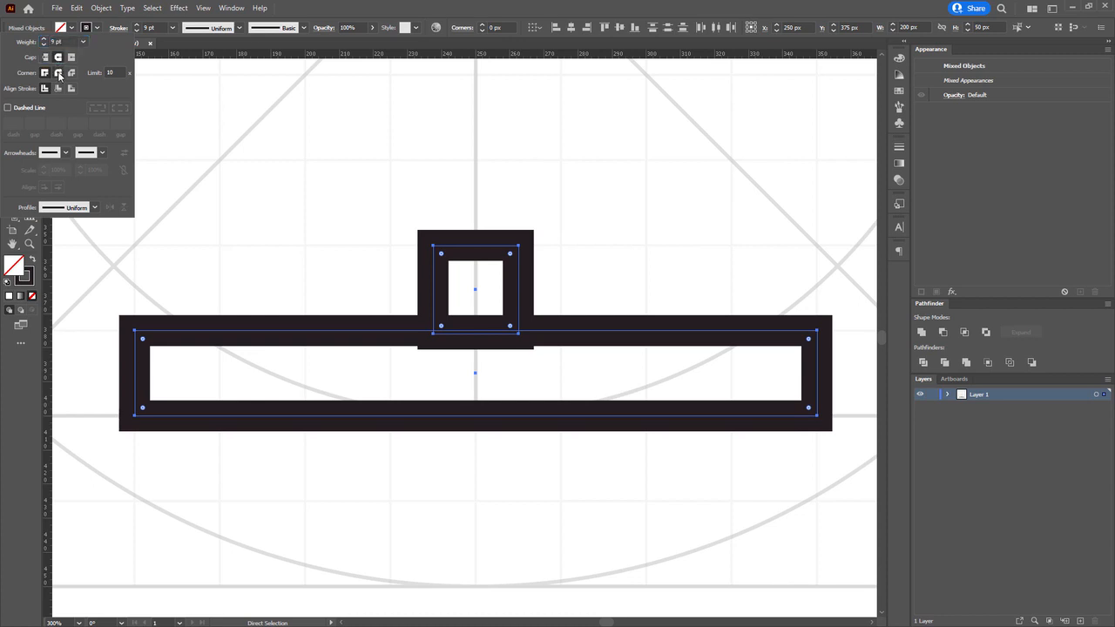
{"action": "left_click", "coordinate": [58, 73]}
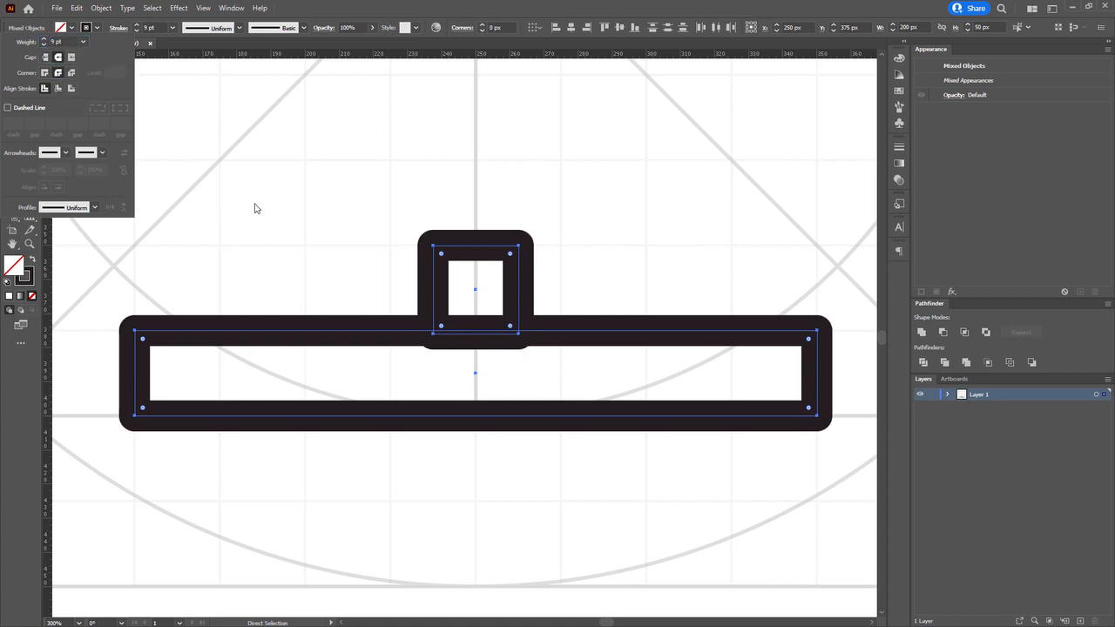
Round both ends of the wide bar and the square's two upper corners to the full 12.5 px radius.
{"action": "left_click_drag", "start_coordinate": [273, 269], "coordinate": [283, 251]}
{"action": "left_click_drag", "start_coordinate": [112, 266], "coordinate": [206, 438]}
{"action": "left_click_drag", "start_coordinate": [796, 266], "coordinate": [845, 409]}
{"action": "key", "text": "ctrl"}
{"action": "left_click_drag", "start_coordinate": [419, 163], "coordinate": [350, 326]}
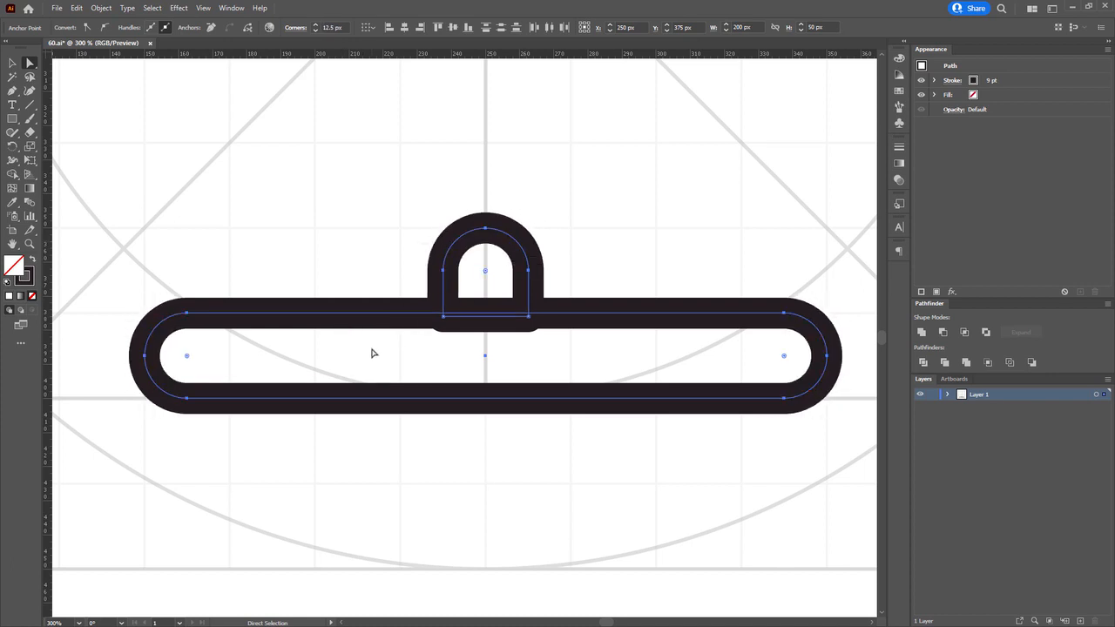
Merge the arched knob and the rounded bar into one outline with the Shape Builder tool, and deselect it.
{"action": "scroll", "coordinate": [333, 364], "scroll_direction": "down", "scroll_amount": 2}
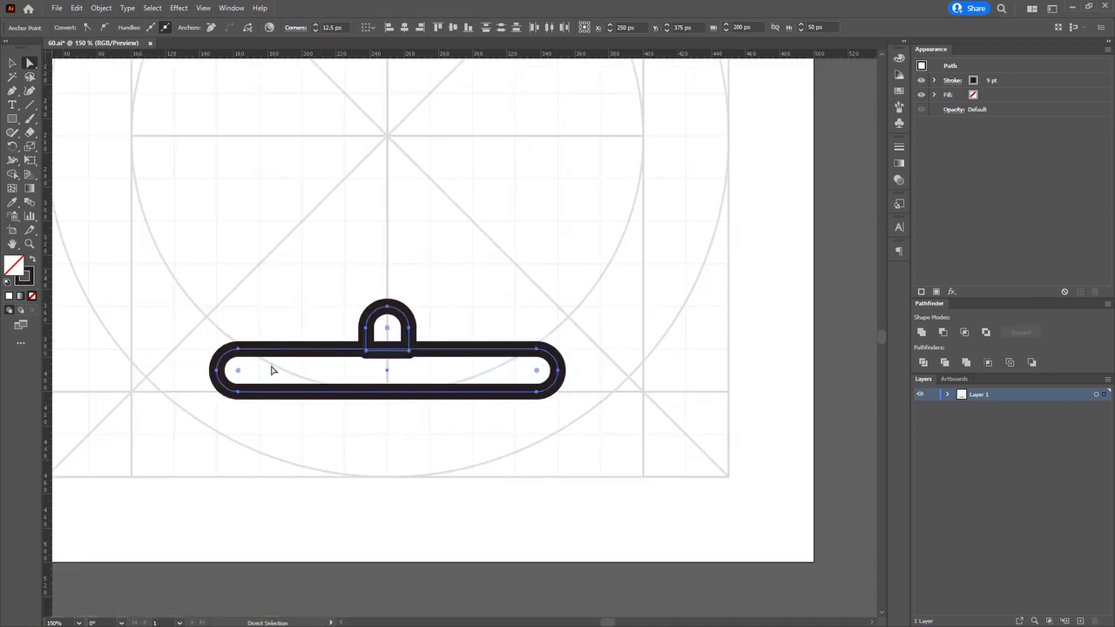
{"action": "key", "text": "ctrl+a"}
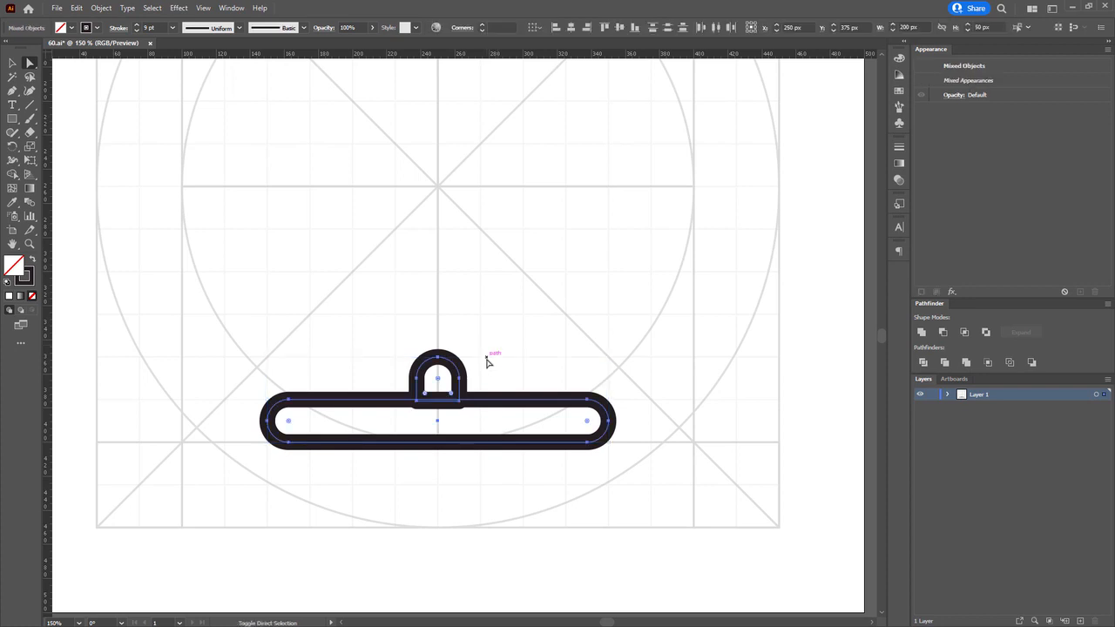
{"action": "key", "text": "shift+m"}
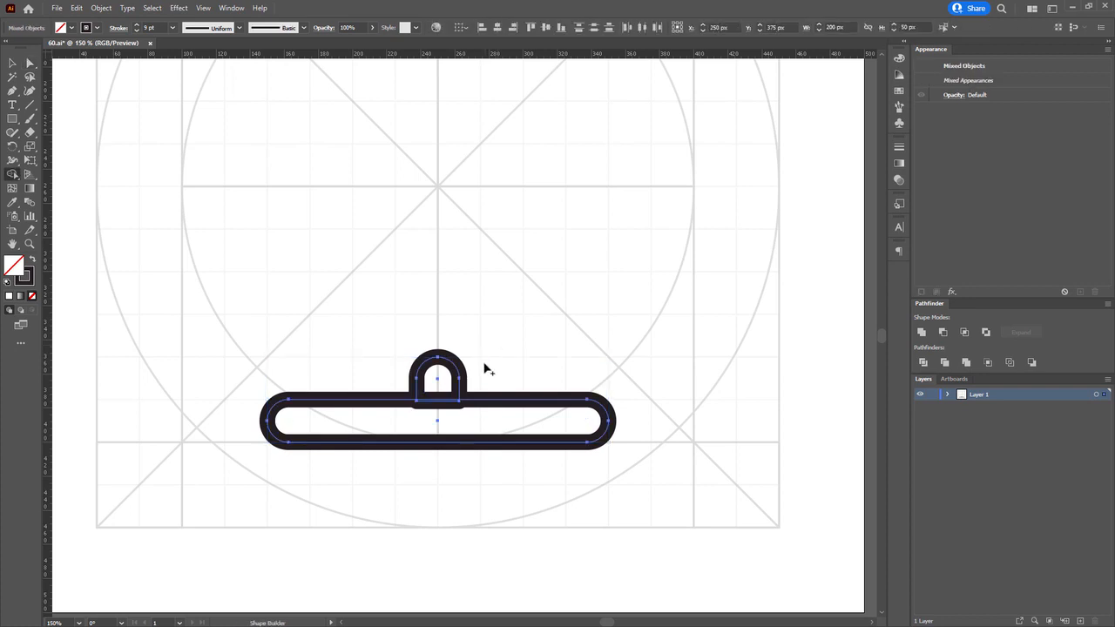
{"action": "left_click_drag", "start_coordinate": [363, 336], "coordinate": [480, 456]}
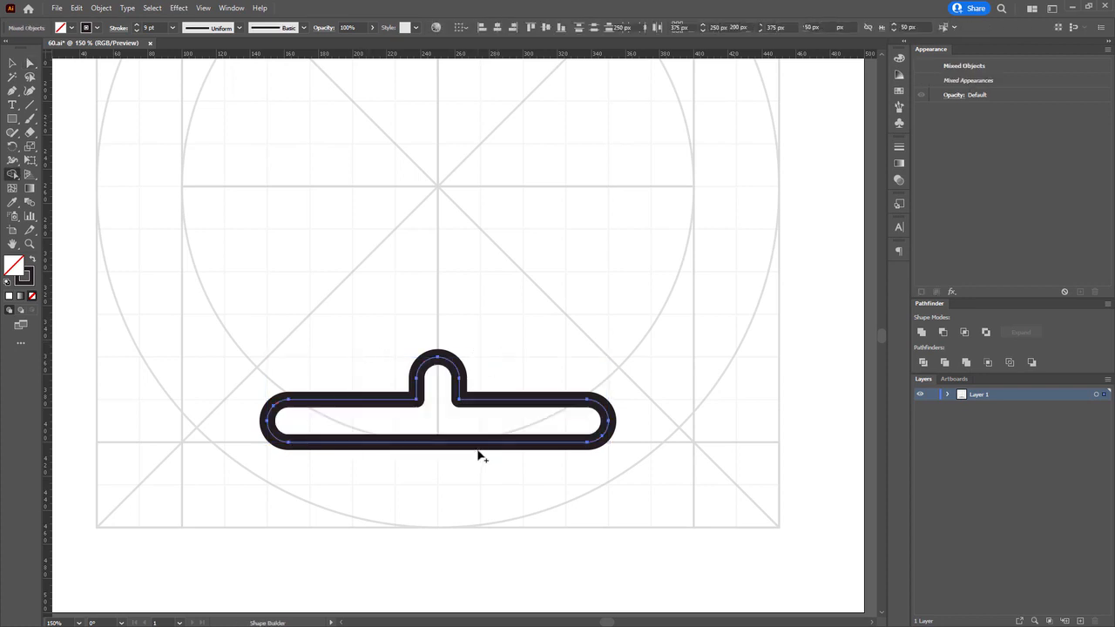
{"action": "key", "text": "a"}
{"action": "left_click", "coordinate": [473, 464]}
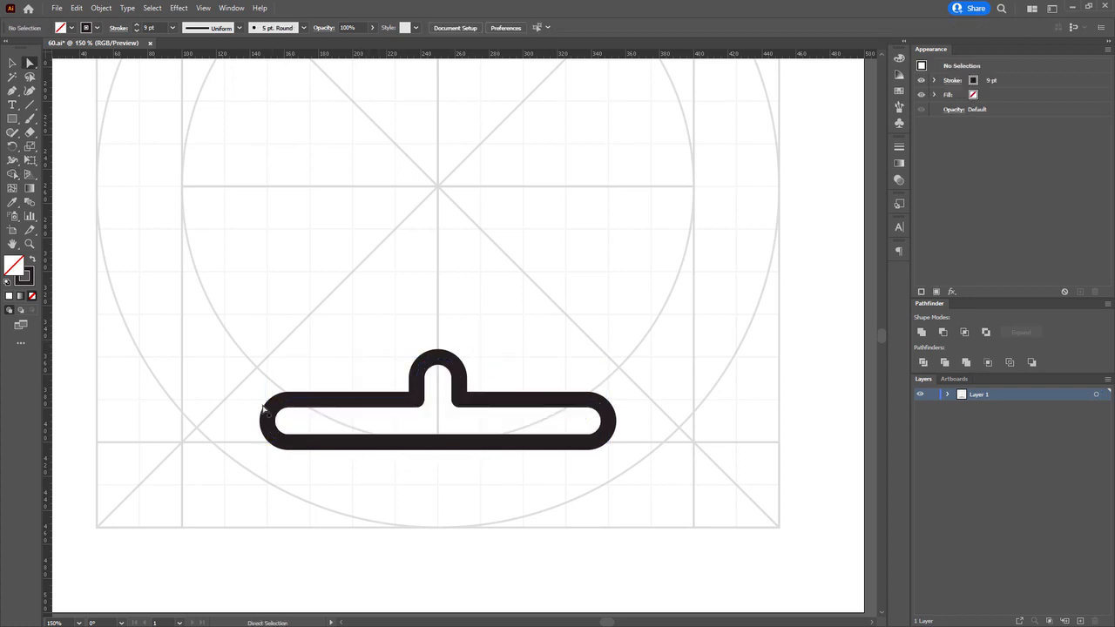
Examine the merged outline's anchor points, its rounded end and the corners where the knob meets the bar.
{"action": "left_click_drag", "start_coordinate": [395, 457], "coordinate": [703, 501]}
{"action": "scroll", "coordinate": [557, 498], "scroll_direction": "up", "scroll_amount": 3}
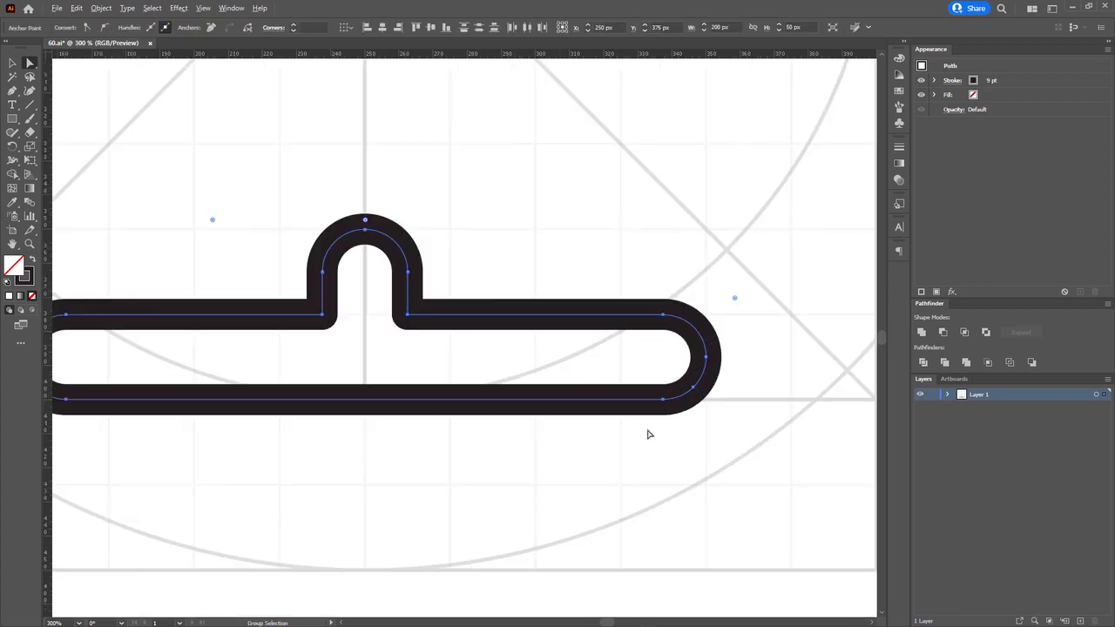
{"action": "scroll", "coordinate": [672, 418], "scroll_direction": "up", "scroll_amount": 3}
{"action": "left_click_drag", "start_coordinate": [660, 393], "coordinate": [660, 367]}
{"action": "scroll", "coordinate": [661, 367], "scroll_direction": "down", "scroll_amount": 2}
{"action": "left_click_drag", "start_coordinate": [406, 295], "coordinate": [447, 372]}
{"action": "left_click", "coordinate": [446, 372]}
{"action": "scroll", "coordinate": [447, 372], "scroll_direction": "down", "scroll_amount": 2}
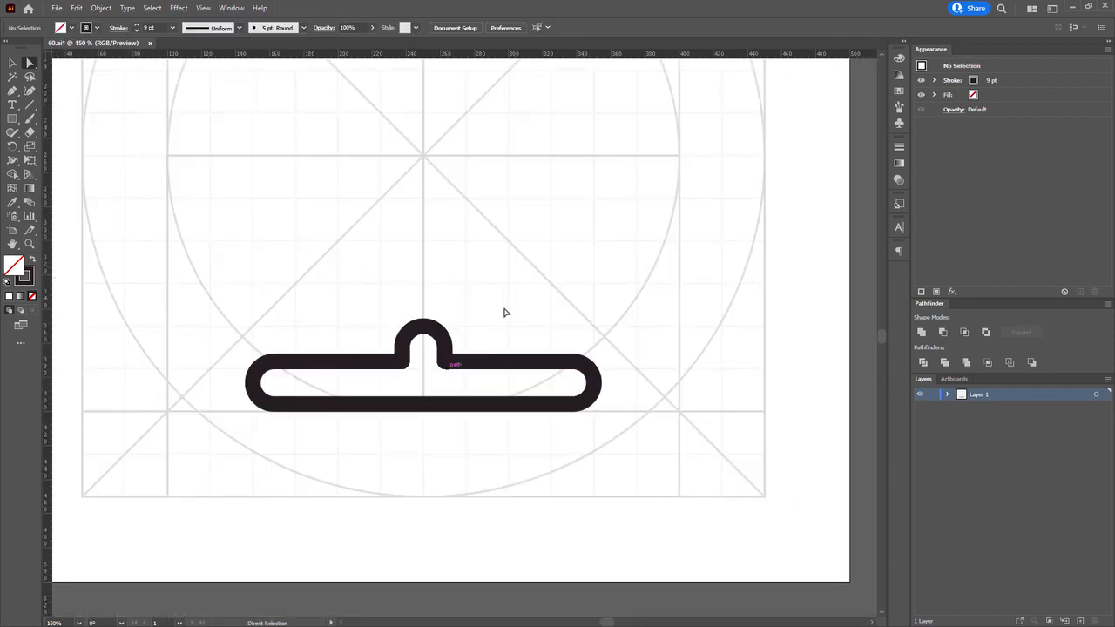
Draw a 225 px circle with the Ellipse tool, centred on the intersection of the guides.
{"action": "left_click_drag", "start_coordinate": [508, 310], "coordinate": [535, 385]}
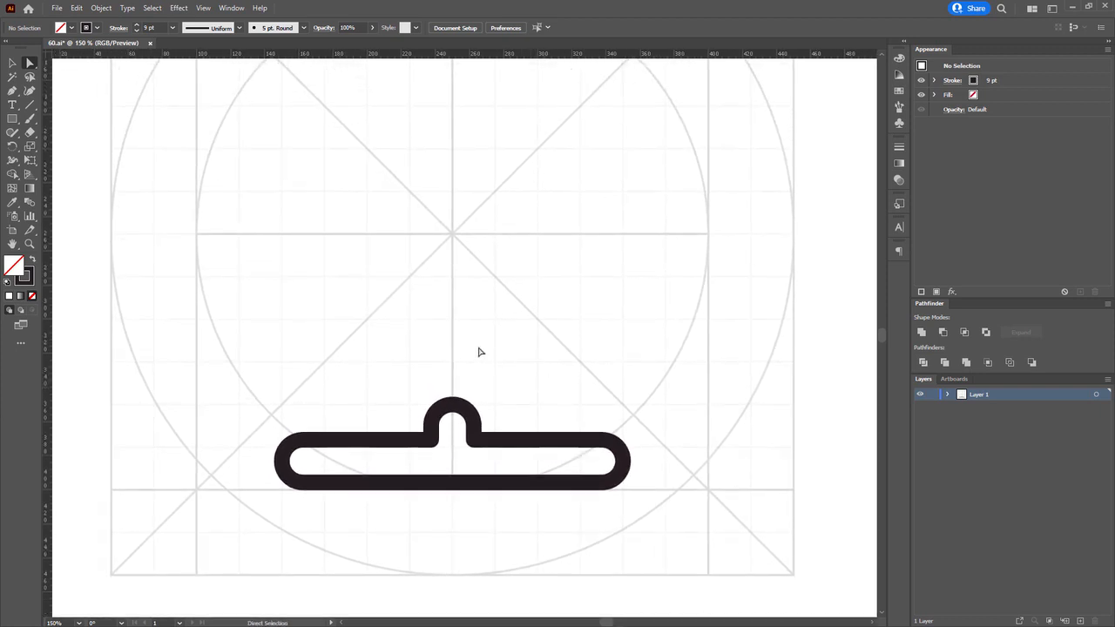
{"action": "scroll", "coordinate": [454, 350], "scroll_direction": "up", "scroll_amount": 1}
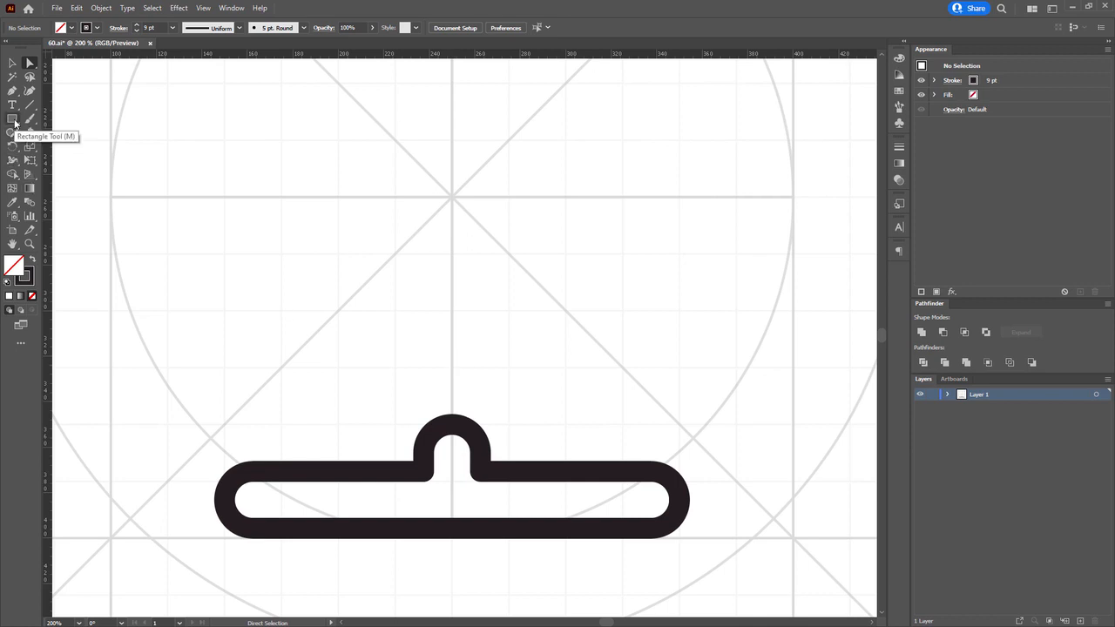
{"action": "left_click_drag", "start_coordinate": [15, 123], "coordinate": [57, 148]}
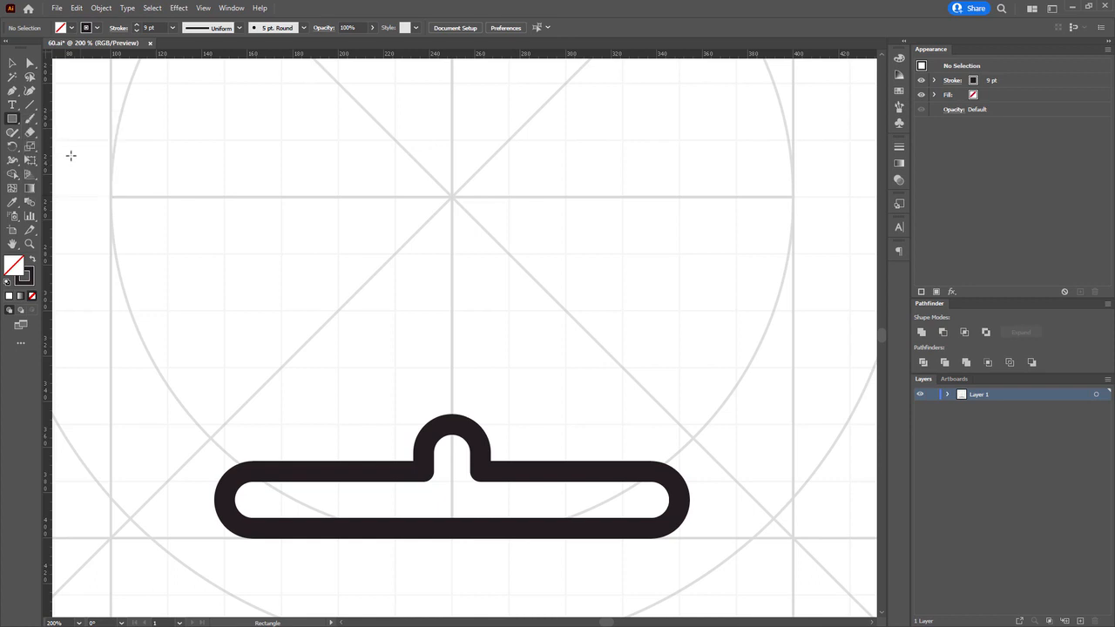
{"action": "left_click_drag", "start_coordinate": [437, 249], "coordinate": [423, 299]}
{"action": "scroll", "coordinate": [424, 299], "scroll_direction": "down", "scroll_amount": 1}
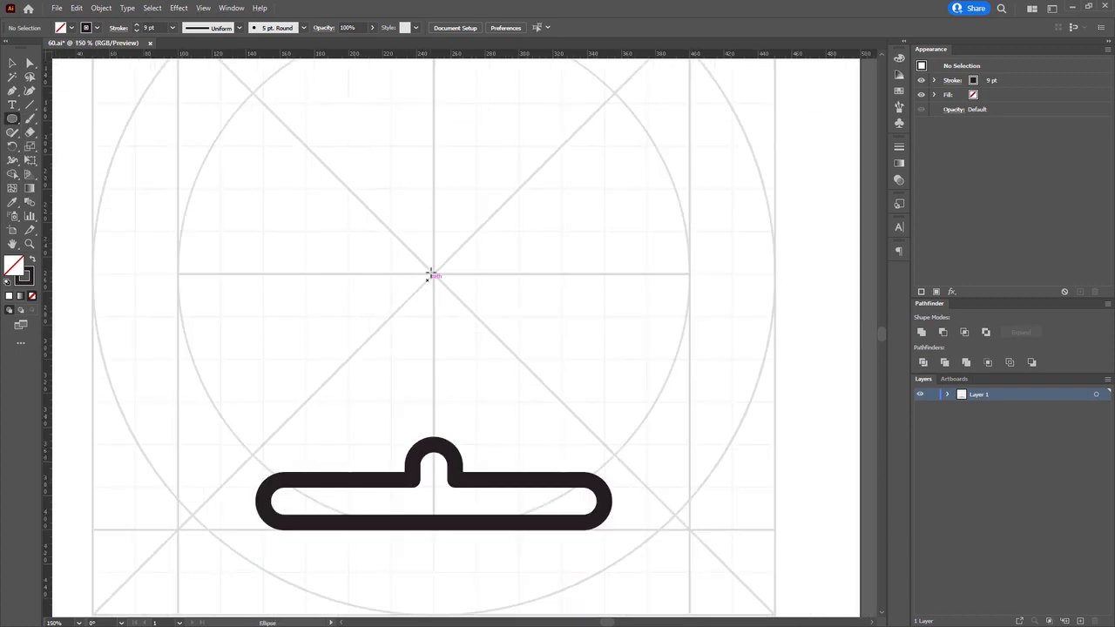
{"action": "left_click_drag", "start_coordinate": [434, 271], "coordinate": [241, 87]}
Enlarge the circle to 237.5 px and recentre it horizontally on the vertical guide.
{"action": "scroll", "coordinate": [612, 79], "scroll_direction": "up", "scroll_amount": 1}
{"action": "left_click_drag", "start_coordinate": [613, 78], "coordinate": [668, 194]}
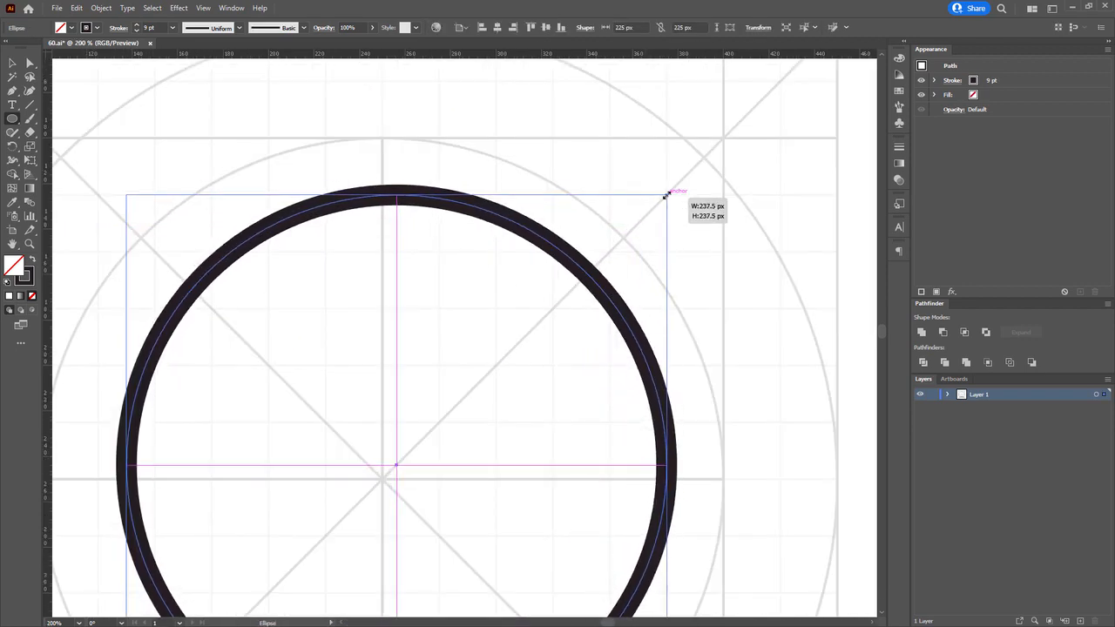
{"action": "scroll", "coordinate": [645, 216], "scroll_direction": "down", "scroll_amount": 3}
{"action": "scroll", "coordinate": [579, 390], "scroll_direction": "up", "scroll_amount": 4}
{"action": "left_click_drag", "start_coordinate": [592, 381], "coordinate": [584, 389]}
{"action": "key", "text": "a"}
{"action": "left_click_drag", "start_coordinate": [506, 399], "coordinate": [476, 403]}
{"action": "scroll", "coordinate": [481, 402], "scroll_direction": "down", "scroll_amount": 3}
{"action": "scroll", "coordinate": [486, 373], "scroll_direction": "up", "scroll_amount": 1}
Isolate the base group, raise the knob's arched top about 11 px past the circle's lower edge, exit isolation and select the circle.
{"action": "double_click", "coordinate": [605, 516], "text": "ctrl"}
{"action": "scroll", "coordinate": [453, 500], "scroll_direction": "up", "scroll_amount": 1}
{"action": "scroll", "coordinate": [455, 497], "scroll_direction": "up", "scroll_amount": 1}
{"action": "left_click_drag", "start_coordinate": [381, 403], "coordinate": [497, 474]}
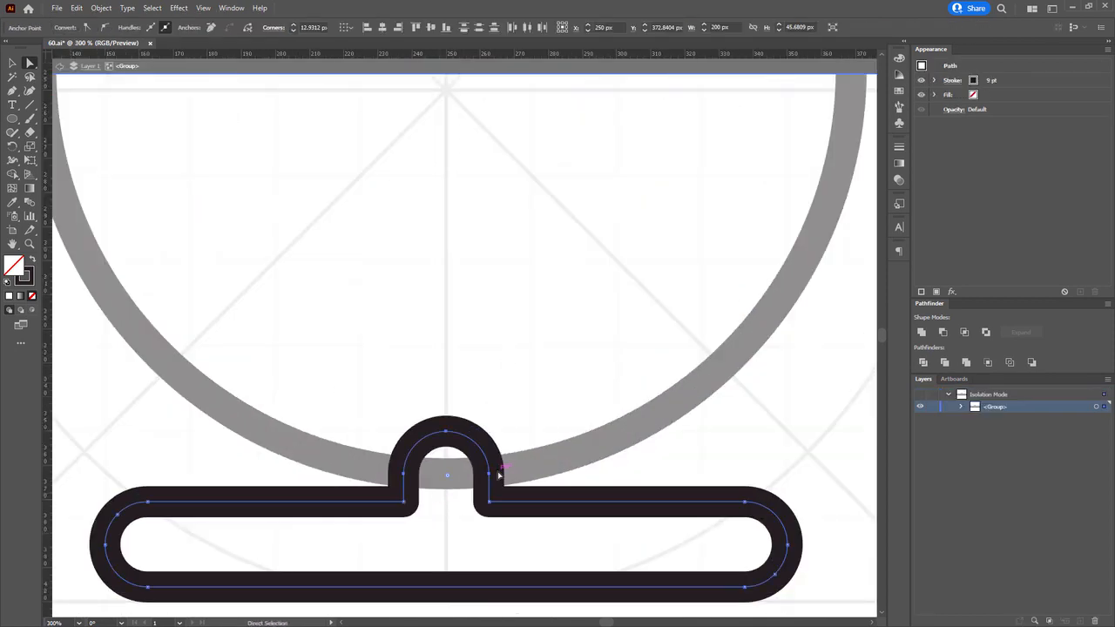
{"action": "key", "text": "Up"}
{"action": "key", "text": "Up"}
{"action": "key", "text": "Up"}
{"action": "key", "text": "Up"}
{"action": "key", "text": "Up"}
{"action": "key", "text": "Up"}
{"action": "key", "text": "Up"}
{"action": "key", "text": "Escape"}
{"action": "key", "text": "Up"}
{"action": "key", "text": "Up"}
{"action": "key", "text": "Up"}
{"action": "key", "text": "Up"}
{"action": "left_click", "coordinate": [500, 472]}
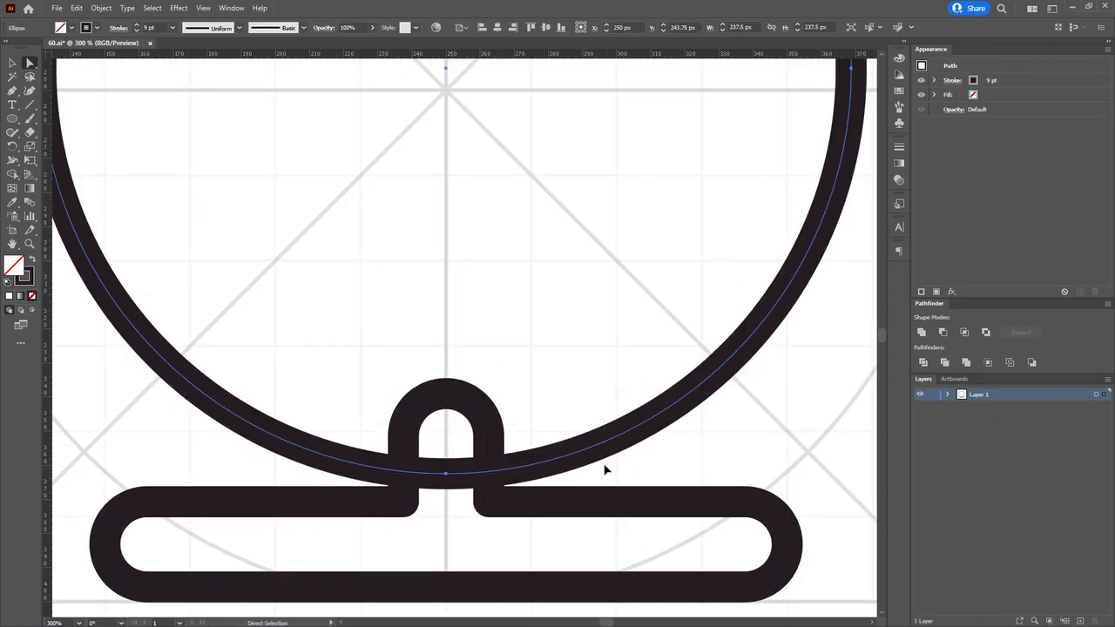
Scale the circle down to 231.25 px and recentre it horizontally on the vertical guide.
{"action": "left_click", "coordinate": [601, 467]}
{"action": "scroll", "coordinate": [554, 426], "scroll_direction": "down", "scroll_amount": 2}
{"action": "left_click_drag", "start_coordinate": [542, 409], "coordinate": [528, 448]}
{"action": "scroll", "coordinate": [536, 478], "scroll_direction": "up", "scroll_amount": 1}
{"action": "left_click", "coordinate": [586, 493], "text": "ctrl"}
{"action": "left_click_drag", "start_coordinate": [747, 521], "coordinate": [745, 517]}
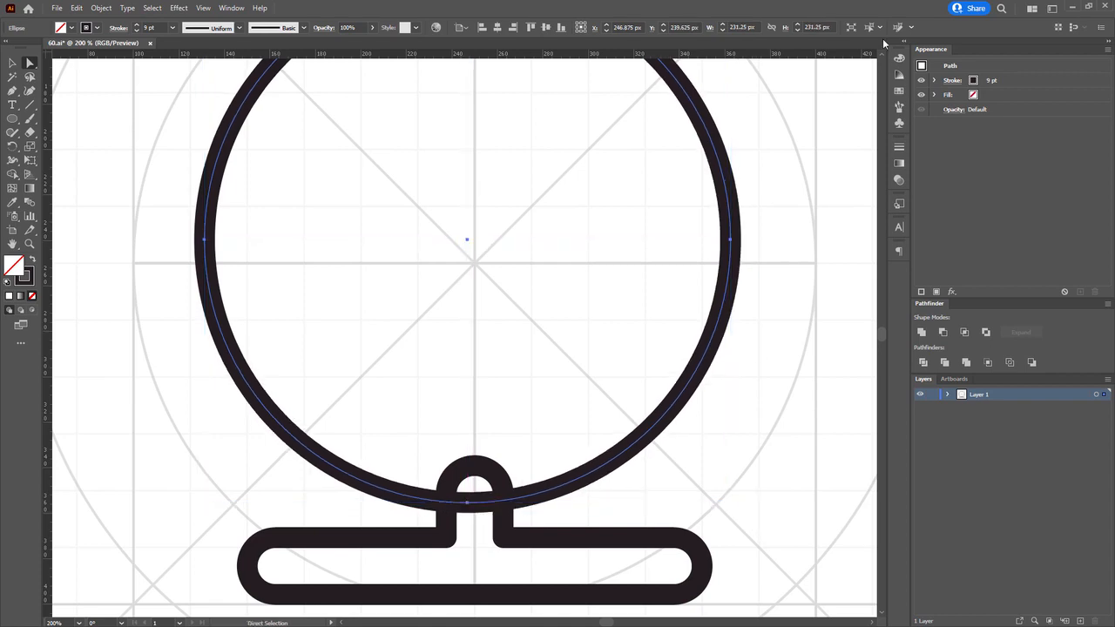
{"action": "left_click", "coordinate": [497, 28]}
Set the circle's stroke weight to 15 pt.
{"action": "left_click_drag", "start_coordinate": [473, 244], "coordinate": [463, 276]}
{"action": "left_click", "coordinate": [173, 28]}
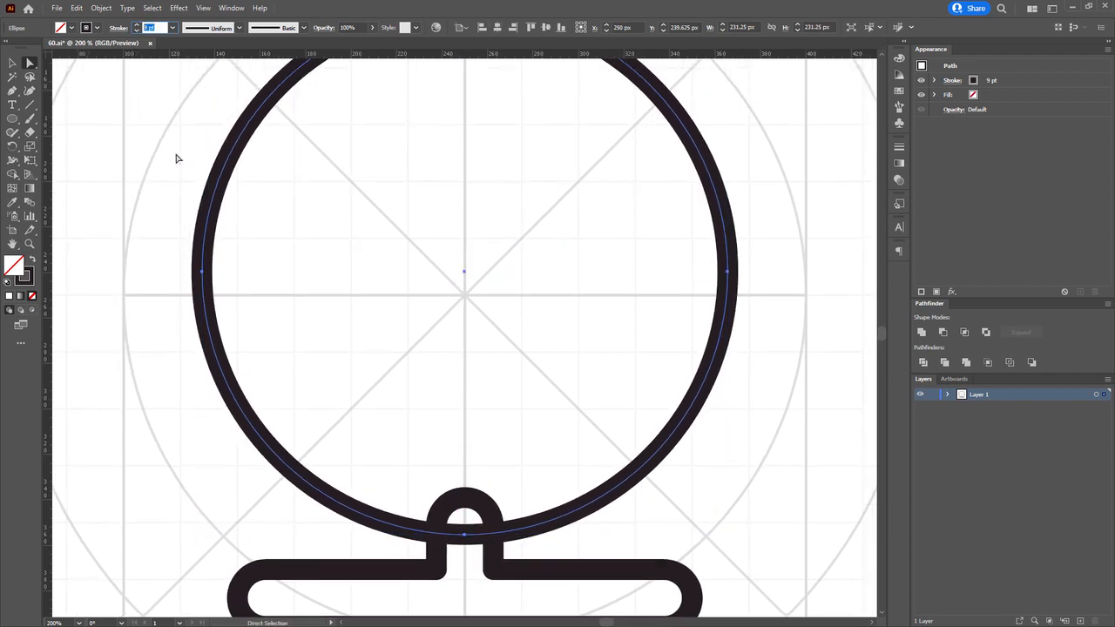
{"action": "type", "text": "15"}
{"action": "key", "text": "Return"}
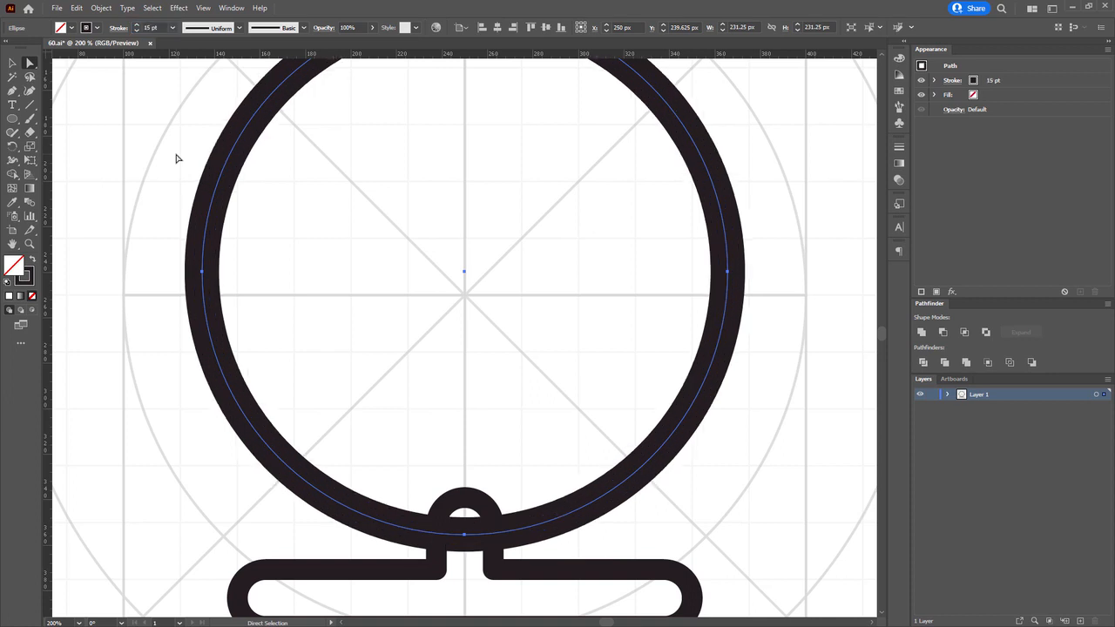
{"action": "left_click_drag", "start_coordinate": [316, 433], "coordinate": [311, 385]}
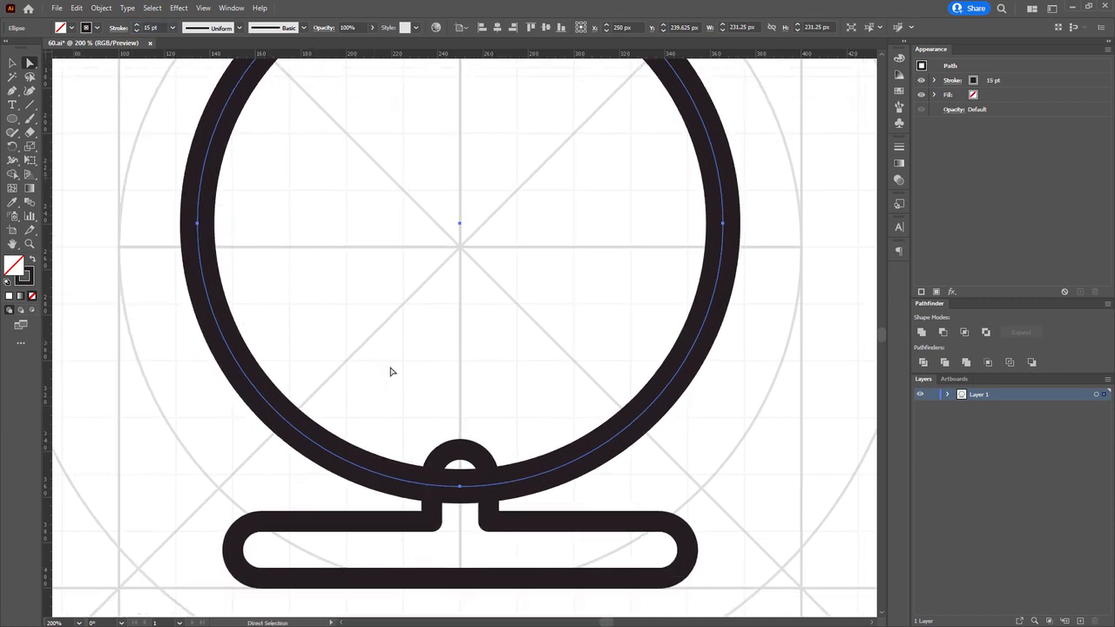
{"action": "left_click_drag", "start_coordinate": [391, 367], "coordinate": [493, 383]}
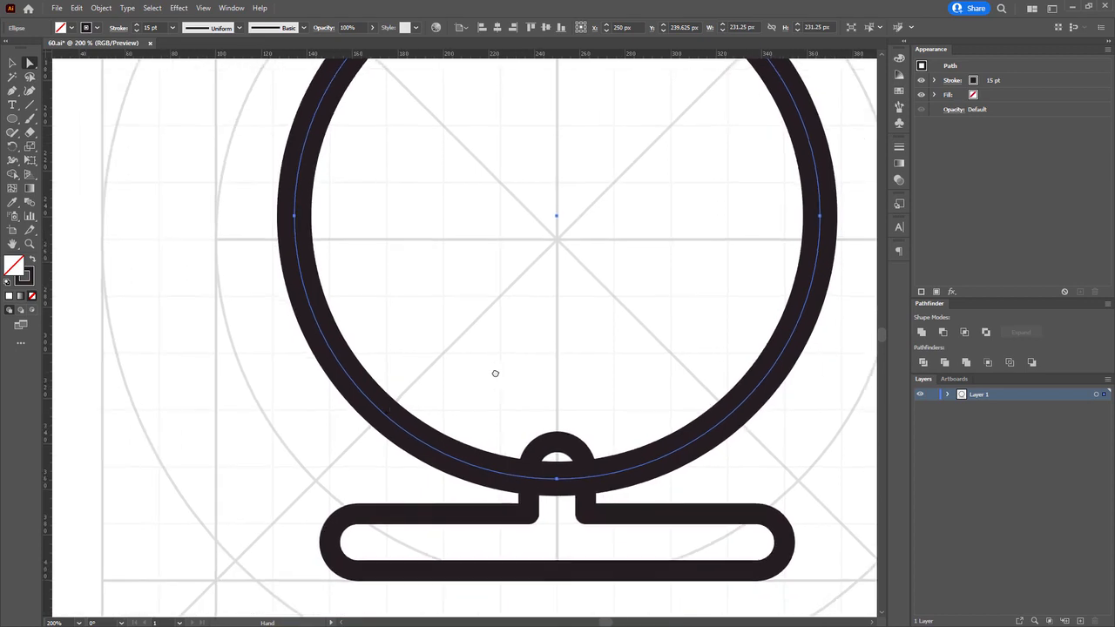
Draw a rectangle about 65 × 16 px centred on the circle's lower-left path and give it a 9 pt stroke.
{"action": "scroll", "coordinate": [262, 298], "scroll_direction": "up", "scroll_amount": 3}
{"action": "left_click", "coordinate": [269, 301]}
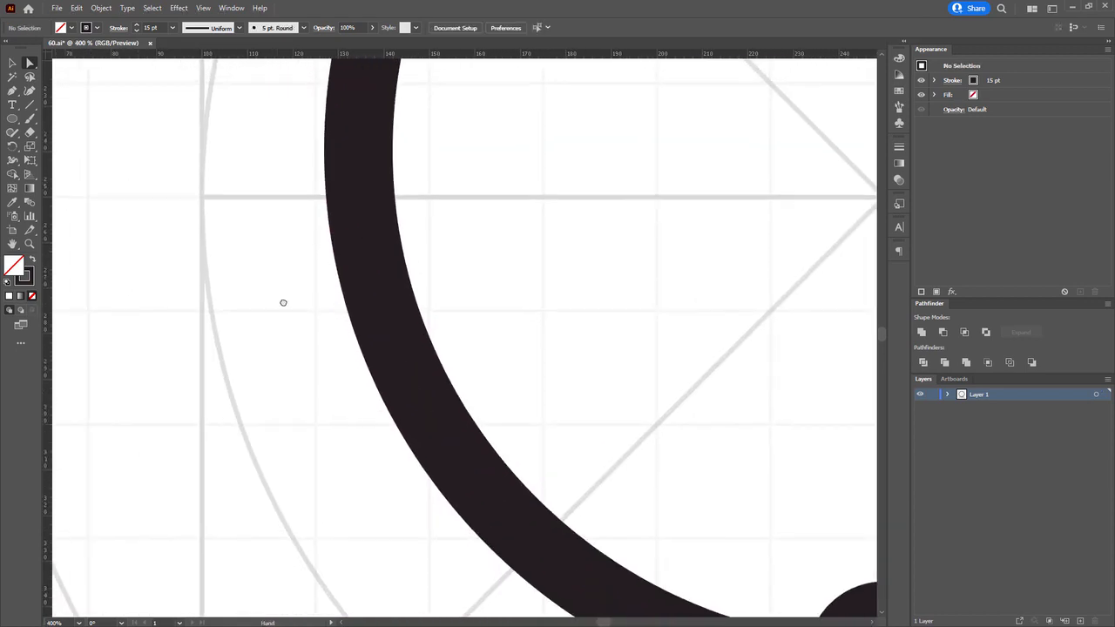
{"action": "left_click_drag", "start_coordinate": [283, 302], "coordinate": [300, 306]}
{"action": "left_click_drag", "start_coordinate": [12, 121], "coordinate": [31, 126]}
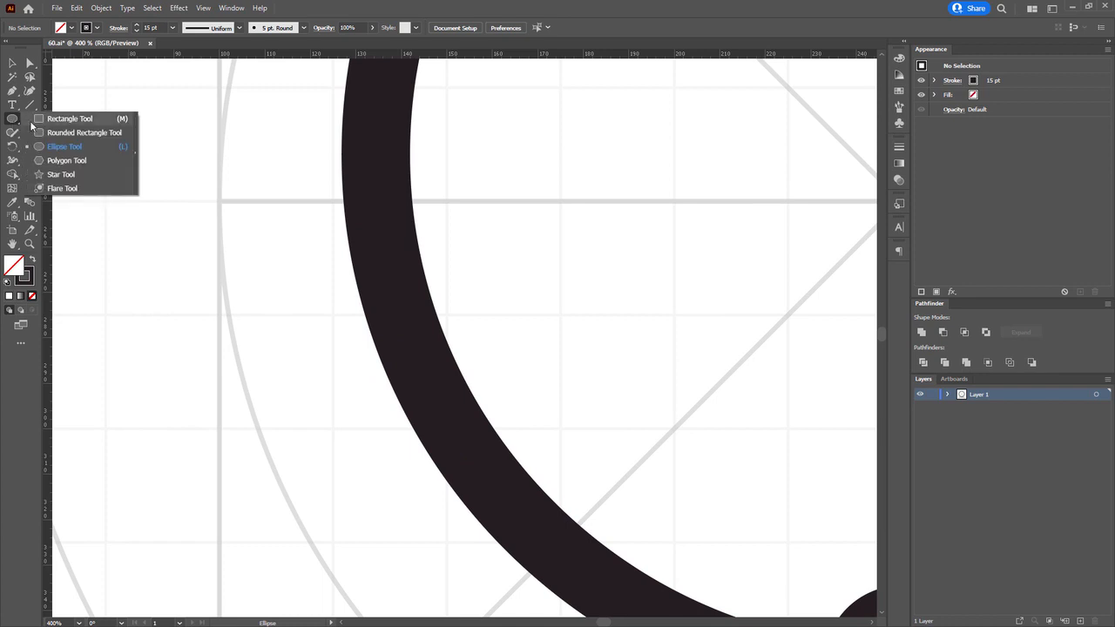
{"action": "left_click", "coordinate": [55, 122]}
{"action": "left_click_drag", "start_coordinate": [291, 214], "coordinate": [309, 169]}
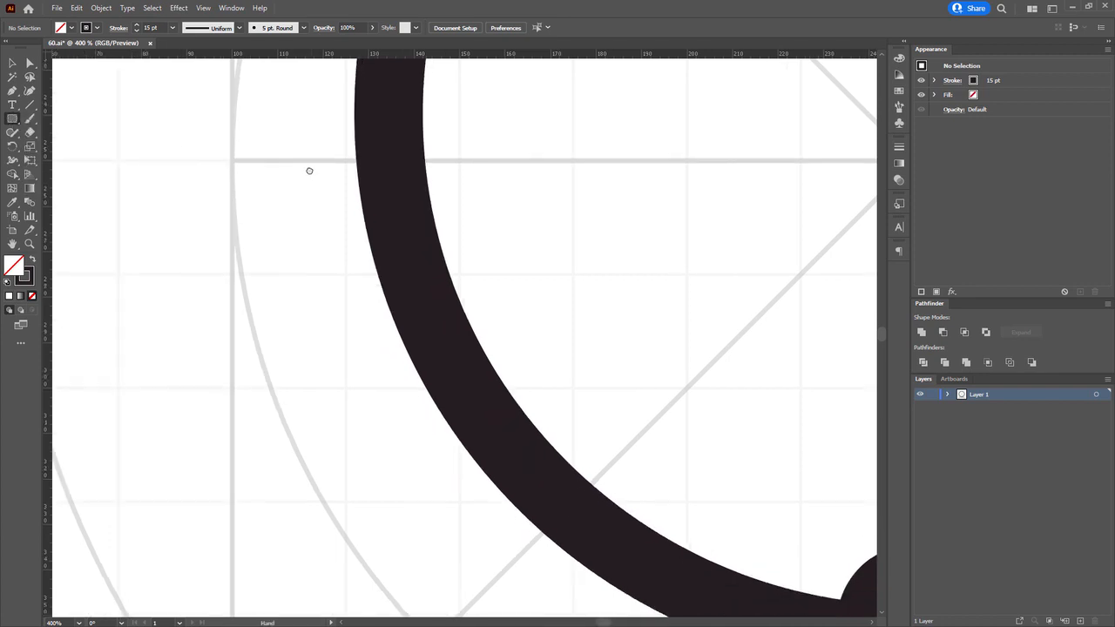
{"action": "left_click_drag", "start_coordinate": [398, 275], "coordinate": [424, 372]}
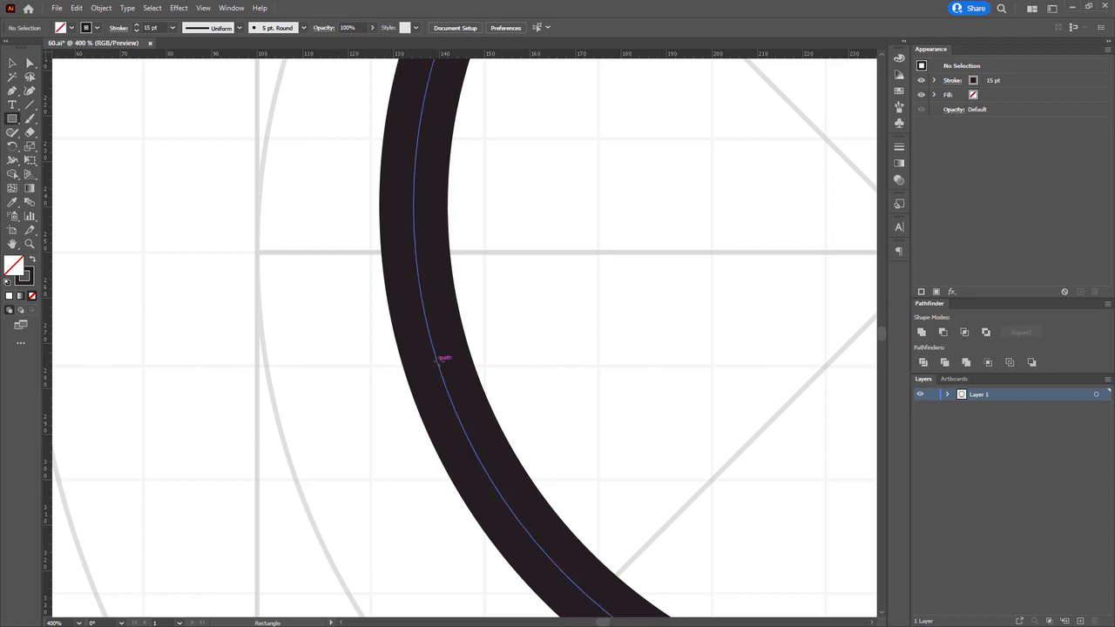
{"action": "left_click_drag", "start_coordinate": [438, 361], "coordinate": [290, 324]}
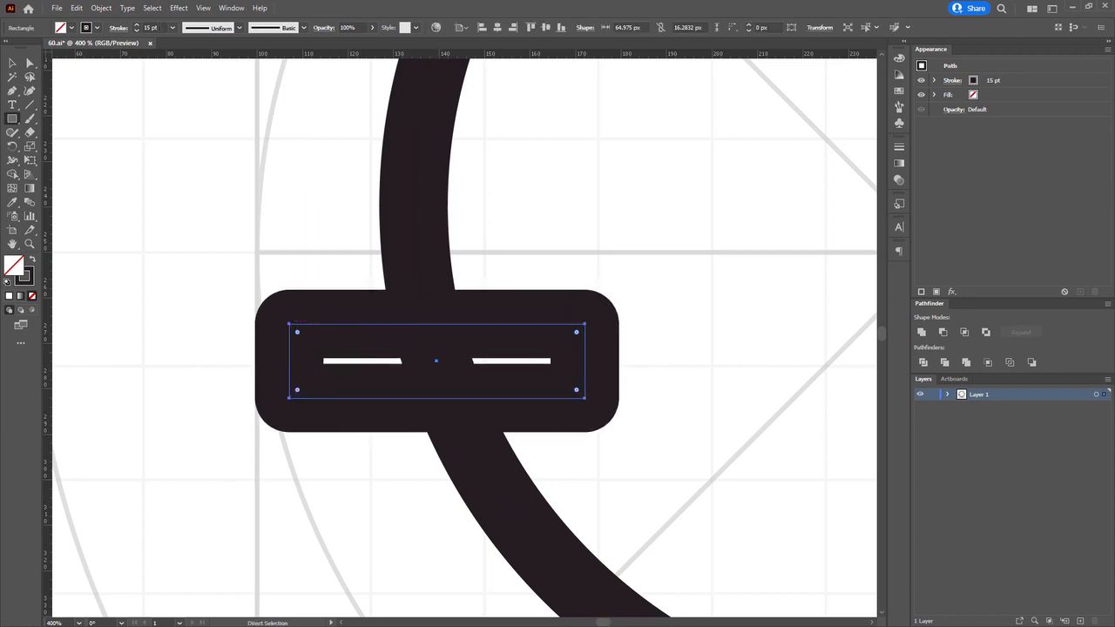
{"action": "left_click", "coordinate": [149, 27]}
{"action": "type", "text": "9"}
{"action": "key", "text": "Return"}
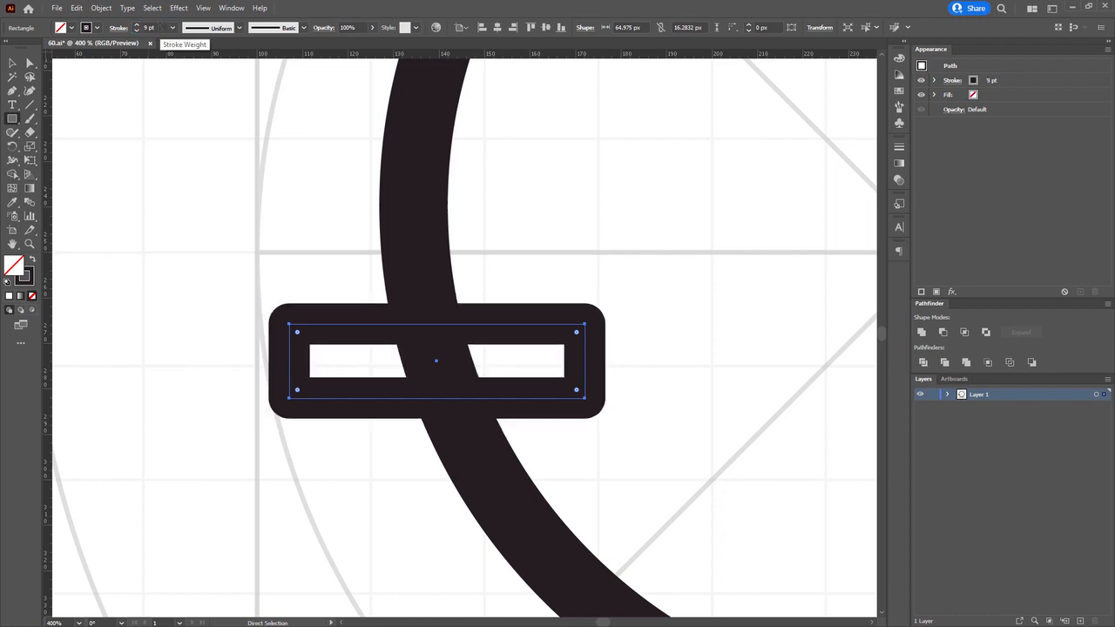
Widen the rectangle to about 70 px, bringing its left end to the inner guide and its right end to X 175 px.
{"action": "key", "text": "a"}
{"action": "left_click_drag", "start_coordinate": [262, 286], "coordinate": [278, 402]}
{"action": "left_click_drag", "start_coordinate": [573, 275], "coordinate": [607, 450]}
{"action": "mouse_move", "coordinate": [584, 398]}
{"action": "left_mouse_down"}
{"action": "mouse_move", "coordinate": [601, 408]}
{"action": "mouse_move", "coordinate": [612, 399]}
{"action": "mouse_move", "coordinate": [600, 402]}
{"action": "left_mouse_up"}
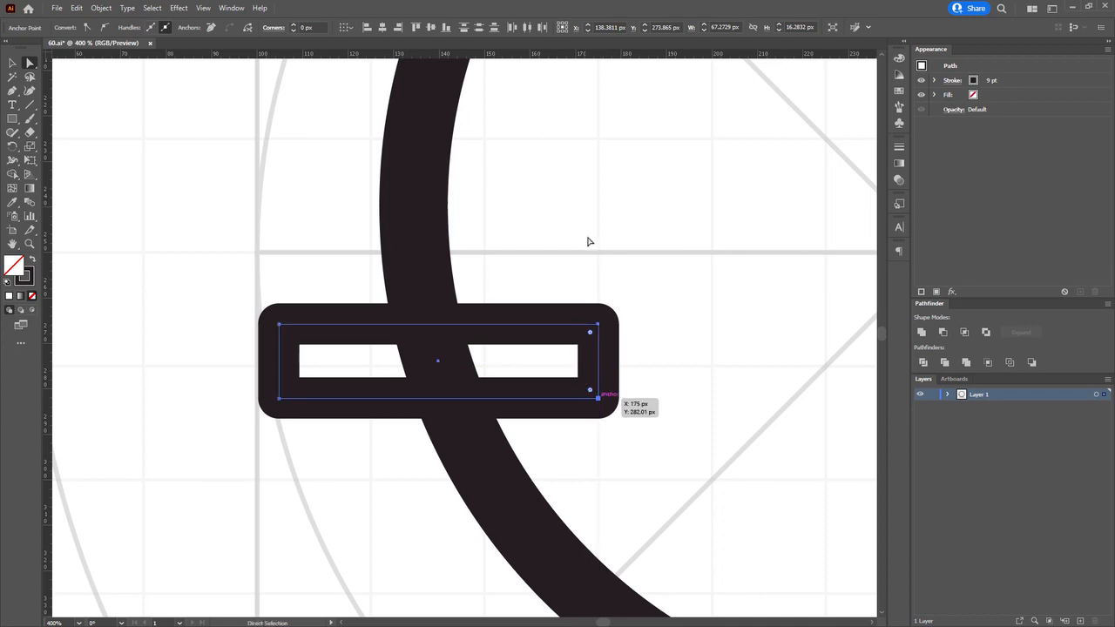
{"action": "left_click", "coordinate": [590, 231]}
Add an anchor point on the circle at the rectangle's lower edge and delete the circle's leftmost anchor to open it into an arc.
{"action": "key", "text": "ctrl+1"}
{"action": "left_click_drag", "start_coordinate": [598, 224], "coordinate": [406, 271]}
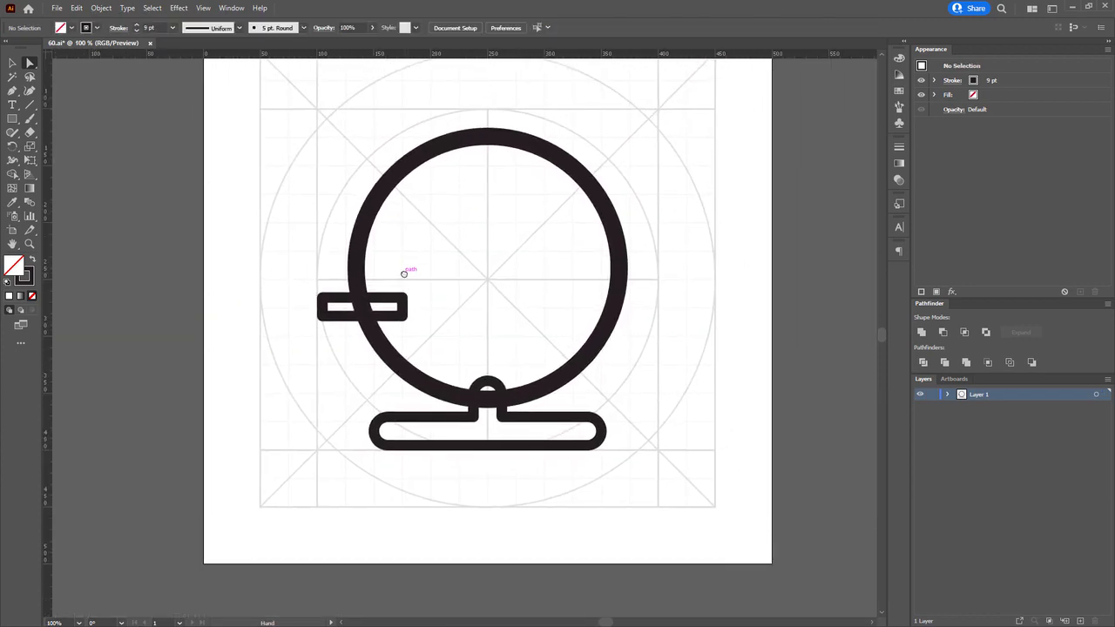
{"action": "scroll", "coordinate": [350, 326], "scroll_direction": "up", "scroll_amount": 4}
{"action": "left_click_drag", "start_coordinate": [358, 335], "coordinate": [547, 346]}
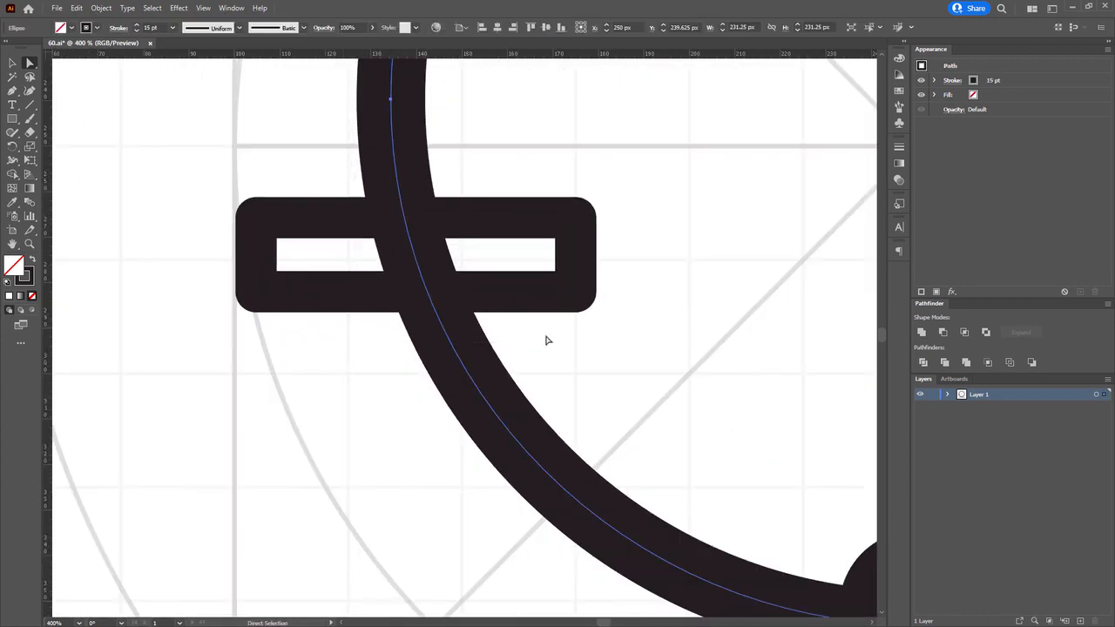
{"action": "key", "text": "p"}
{"action": "left_click", "coordinate": [431, 297]}
{"action": "scroll", "coordinate": [563, 331], "scroll_direction": "down", "scroll_amount": 3}
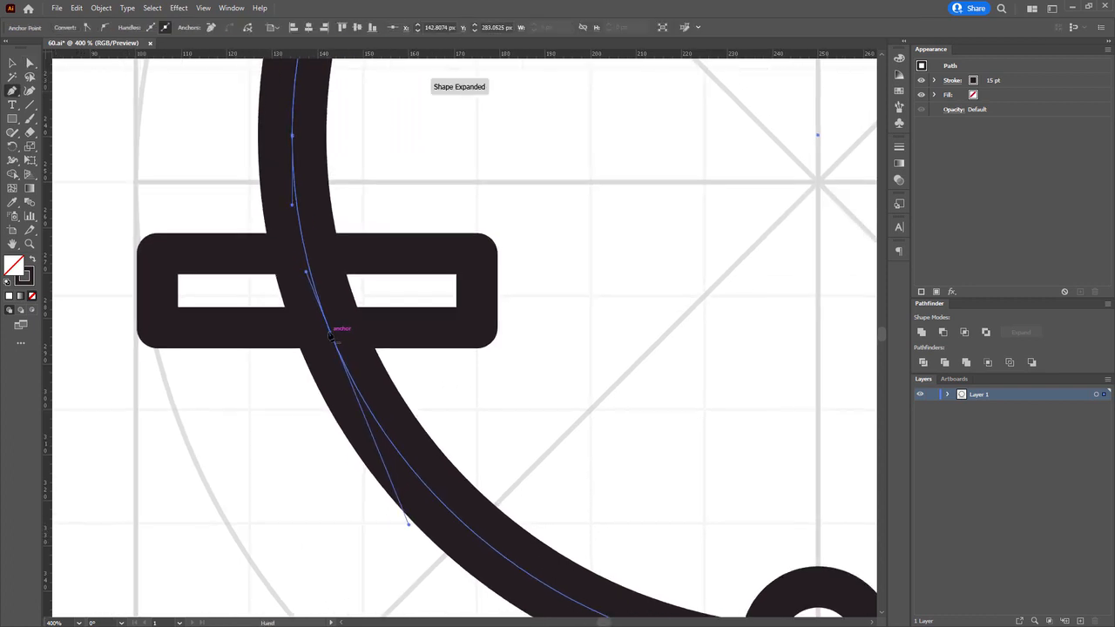
{"action": "left_click_drag", "start_coordinate": [563, 331], "coordinate": [480, 443]}
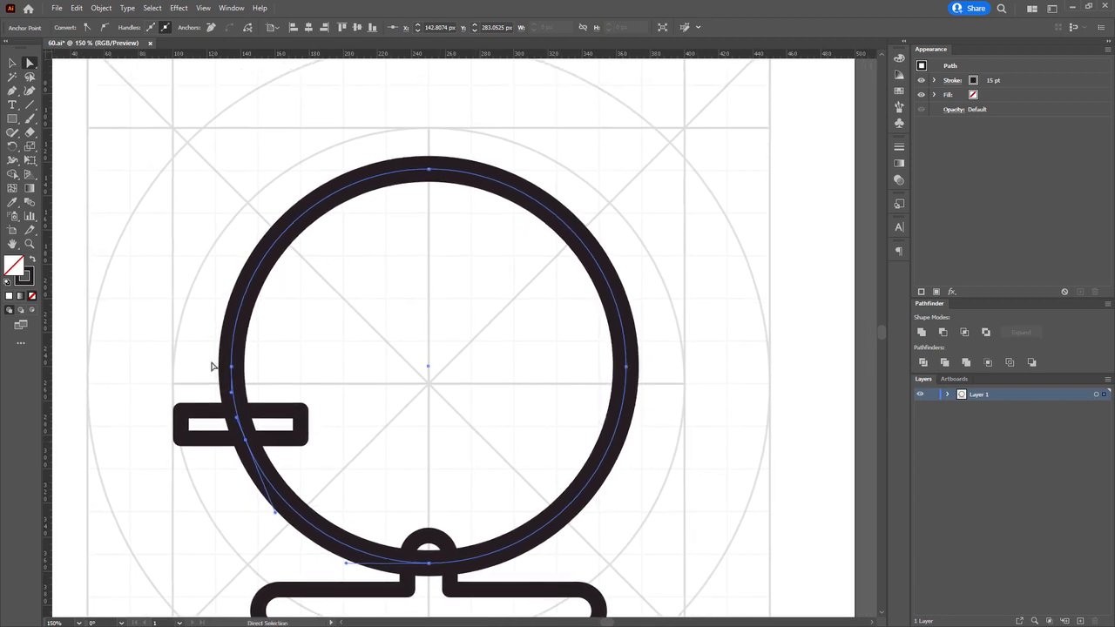
{"action": "left_click_drag", "start_coordinate": [194, 352], "coordinate": [259, 375]}
{"action": "key", "text": "Delete"}
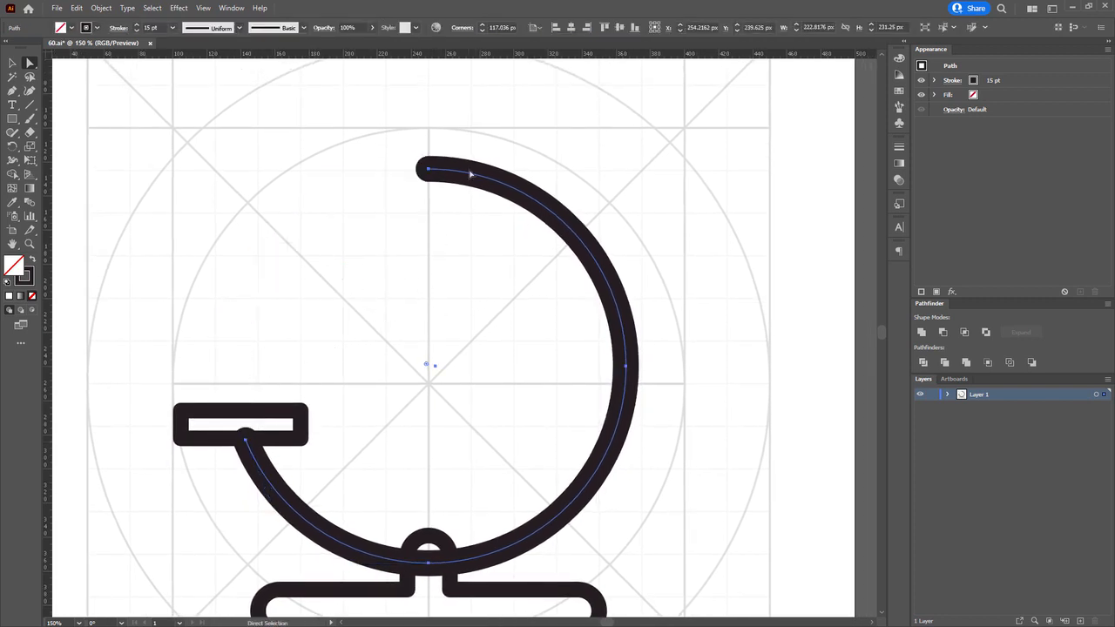
Add an anchor point near the arc's upper end at X 275 px and delete the end anchor to shorten the arc.
{"action": "scroll", "coordinate": [469, 176], "scroll_direction": "up", "scroll_amount": 3}
{"action": "key", "text": "plus"}
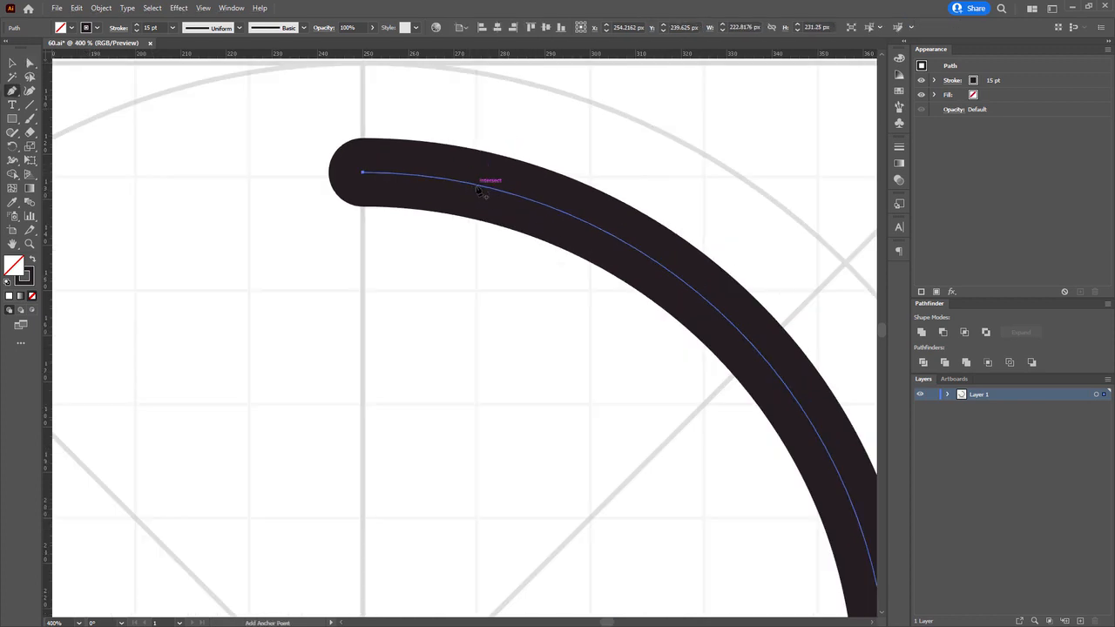
{"action": "key", "text": "a"}
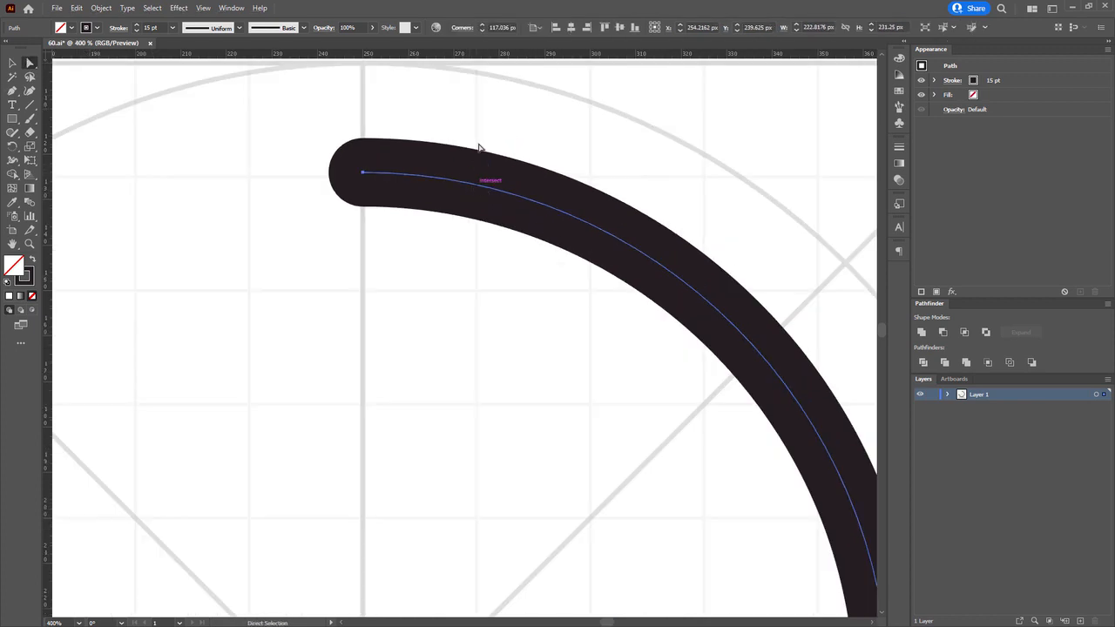
{"action": "key", "text": "p"}
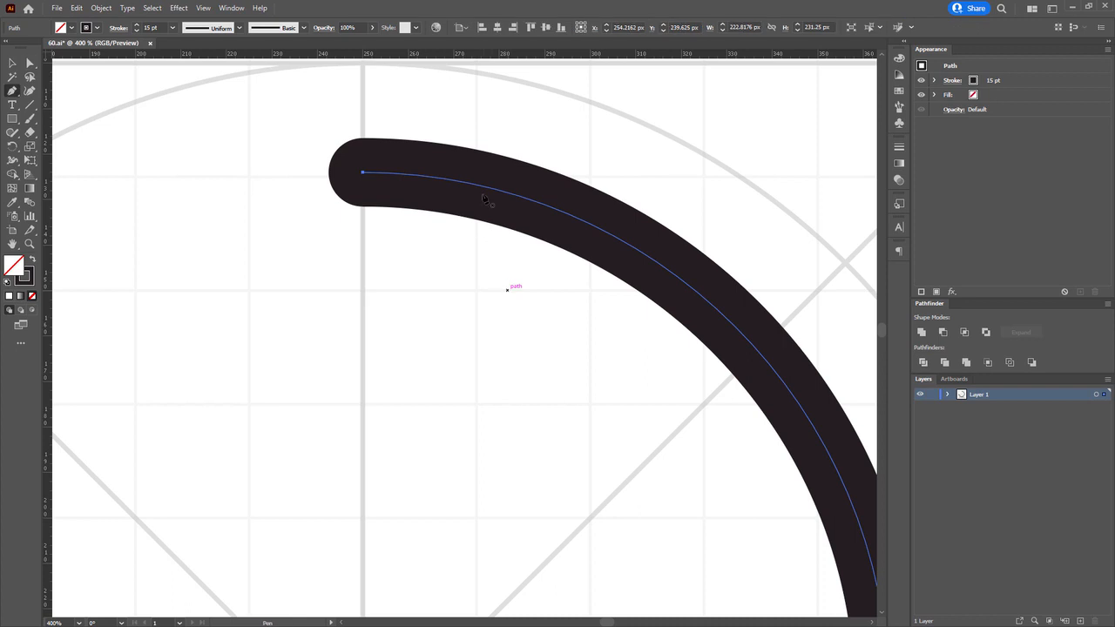
{"action": "key", "text": "plus"}
{"action": "left_click", "coordinate": [477, 185]}
{"action": "key", "text": "a"}
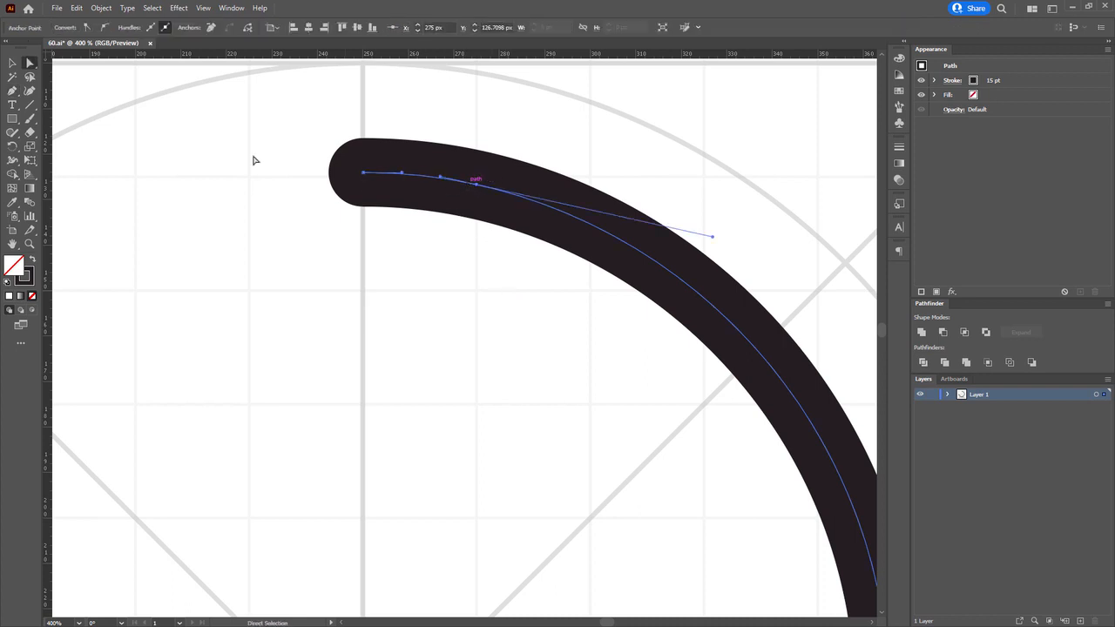
{"action": "left_click_drag", "start_coordinate": [269, 144], "coordinate": [391, 238]}
{"action": "key", "text": "Delete"}
Move the rectangle up about 3 px so that its lower side covers the rounded end of the arc.
{"action": "key", "text": "ctrl+minus"}
{"action": "key", "text": "ctrl+minus"}
{"action": "key", "text": "ctrl+minus"}
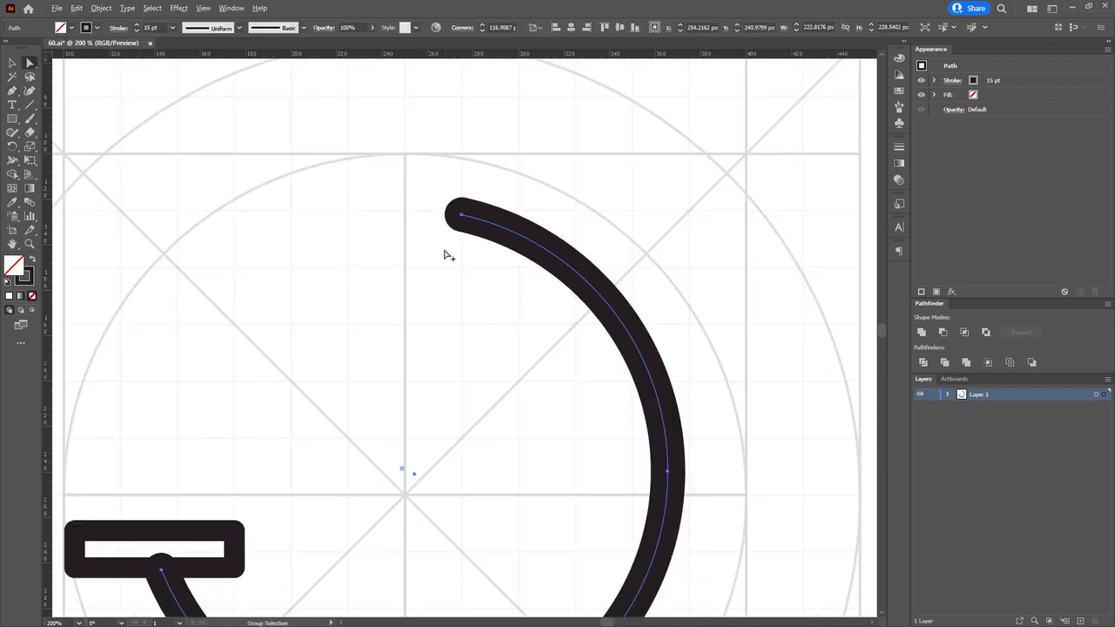
{"action": "scroll", "coordinate": [245, 436], "scroll_direction": "up", "scroll_amount": 3}
{"action": "left_click_drag", "start_coordinate": [202, 227], "coordinate": [207, 454]}
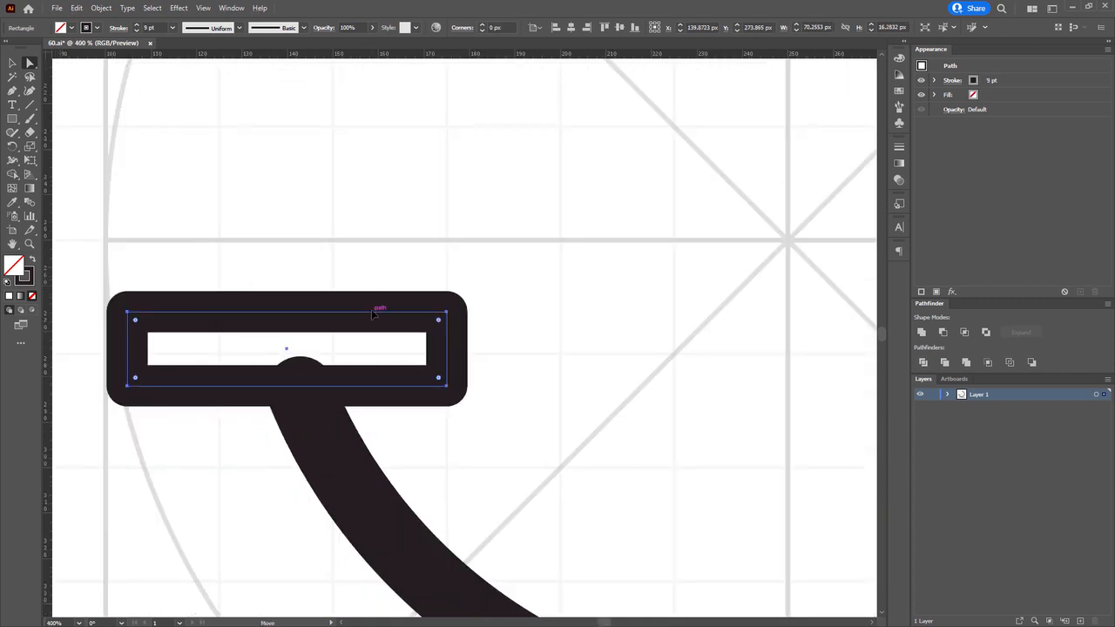
{"action": "left_click_drag", "start_coordinate": [373, 313], "coordinate": [373, 298]}
{"action": "left_click_drag", "start_coordinate": [171, 308], "coordinate": [480, 305]}
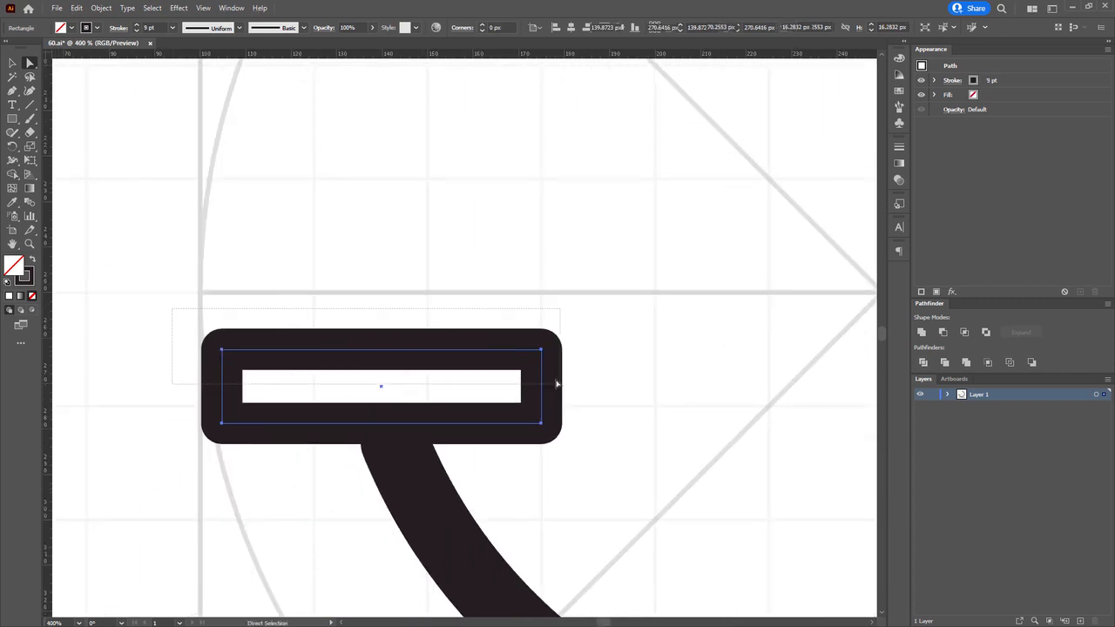
{"action": "left_click", "coordinate": [530, 280]}
{"action": "scroll", "coordinate": [530, 280], "scroll_direction": "down", "scroll_amount": 3}
{"action": "key", "text": "ctrl+z"}
{"action": "scroll", "coordinate": [435, 337], "scroll_direction": "up", "scroll_amount": 2}
{"action": "left_click_drag", "start_coordinate": [558, 358], "coordinate": [542, 360]}
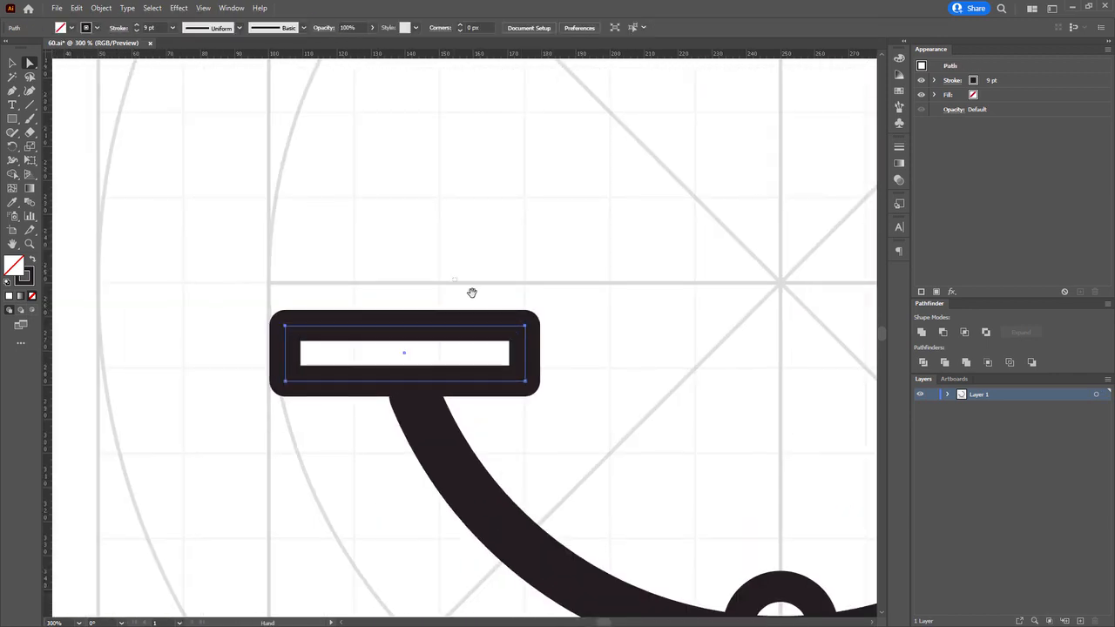
Scale the arc and rectangle down together to about 234 × 205 px and reposition them so the arc rests centred on the knob.
{"action": "left_click_drag", "start_coordinate": [472, 292], "coordinate": [314, 363]}
{"action": "scroll", "coordinate": [314, 363], "scroll_direction": "down", "scroll_amount": 2}
{"action": "left_click_drag", "start_coordinate": [238, 144], "coordinate": [661, 427]}
{"action": "left_click_drag", "start_coordinate": [667, 150], "coordinate": [639, 189]}
{"action": "left_click_drag", "start_coordinate": [366, 480], "coordinate": [401, 421]}
{"action": "left_click_drag", "start_coordinate": [479, 482], "coordinate": [504, 484]}
{"action": "scroll", "coordinate": [505, 483], "scroll_direction": "up", "scroll_amount": 2}
{"action": "scroll", "coordinate": [507, 486], "scroll_direction": "down", "scroll_amount": 3}
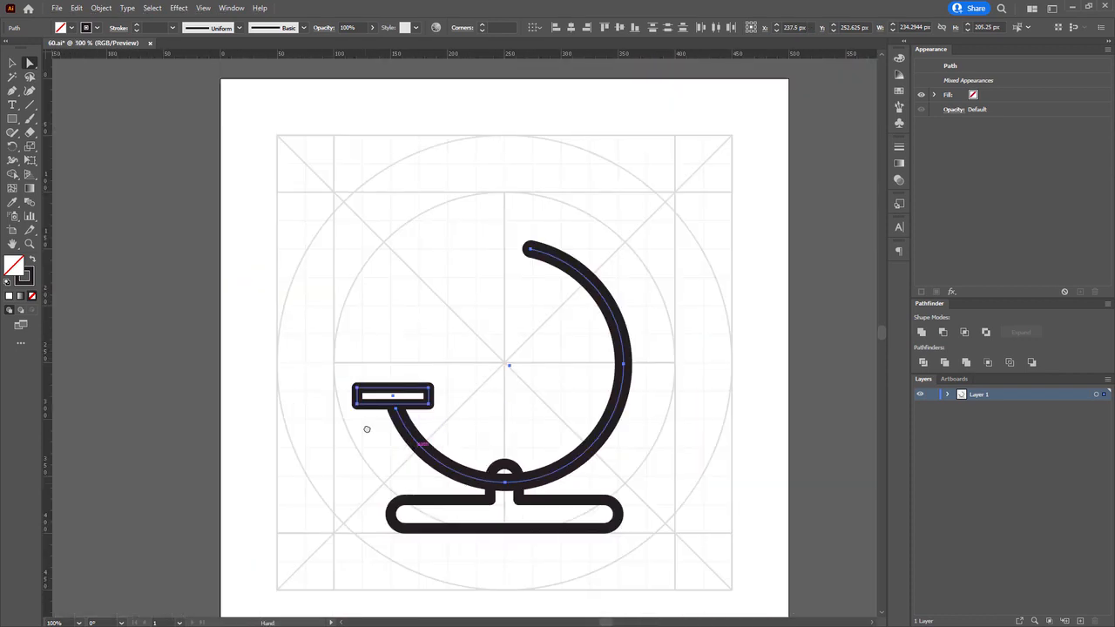
Extend the rectangle's left end about 16 px outward to the inner guide and its right end to the 200 px grid line.
{"action": "scroll", "coordinate": [365, 428], "scroll_direction": "up", "scroll_amount": 3}
{"action": "left_click_drag", "start_coordinate": [289, 253], "coordinate": [295, 365]}
{"action": "left_click", "coordinate": [351, 361]}
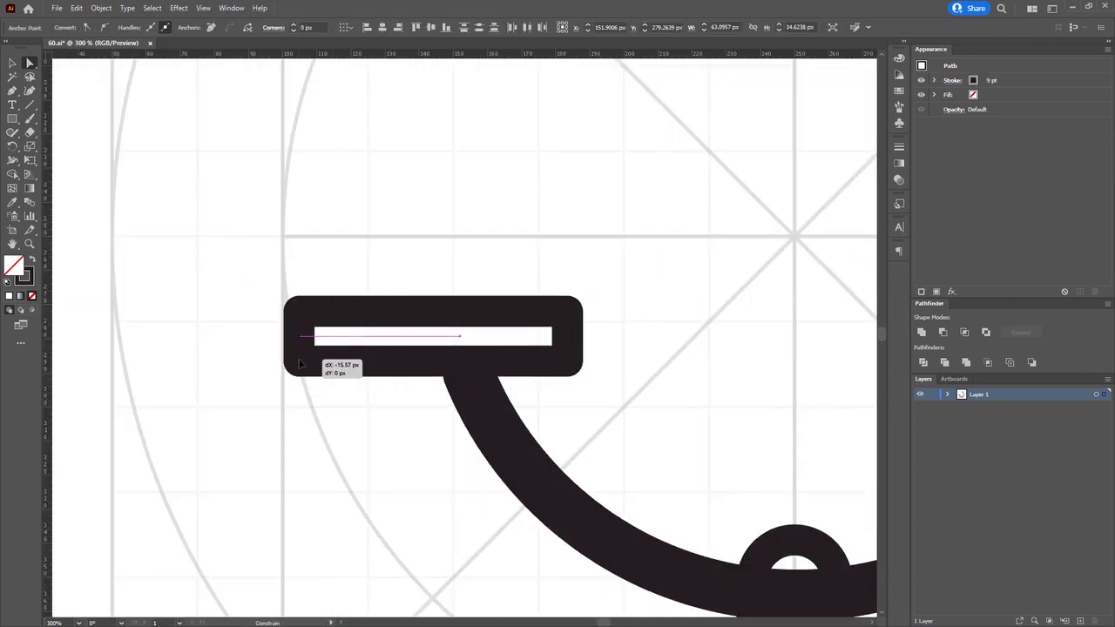
{"action": "left_click_drag", "start_coordinate": [541, 260], "coordinate": [626, 366]}
{"action": "scroll", "coordinate": [627, 366], "scroll_direction": "down", "scroll_amount": 1}
{"action": "left_click_drag", "start_coordinate": [701, 346], "coordinate": [575, 348]}
{"action": "left_click", "coordinate": [568, 345]}
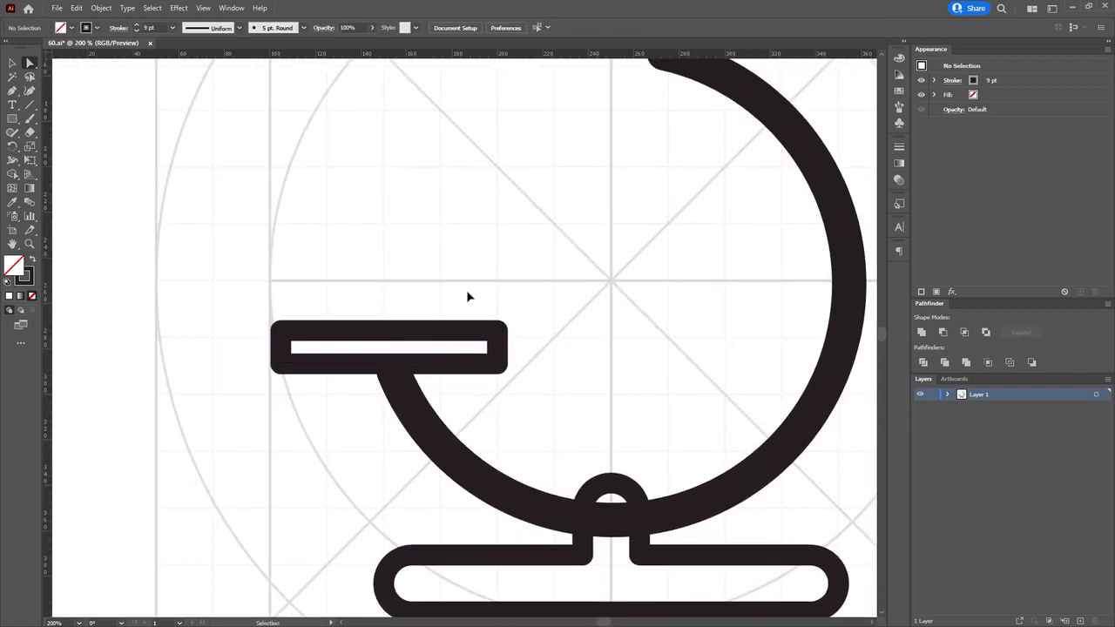
Nudge the rectangle's right end outward until the rectangle is about 100 px wide, then deselect it.
{"action": "left_click", "coordinate": [502, 361]}
{"action": "scroll", "coordinate": [512, 367], "scroll_direction": "up", "scroll_amount": 2}
{"action": "left_click_drag", "start_coordinate": [477, 273], "coordinate": [528, 427]}
{"action": "key", "text": "Right"}
{"action": "key", "text": "Right"}
{"action": "key", "text": "Right"}
{"action": "key", "text": "Right"}
{"action": "key", "text": "Right"}
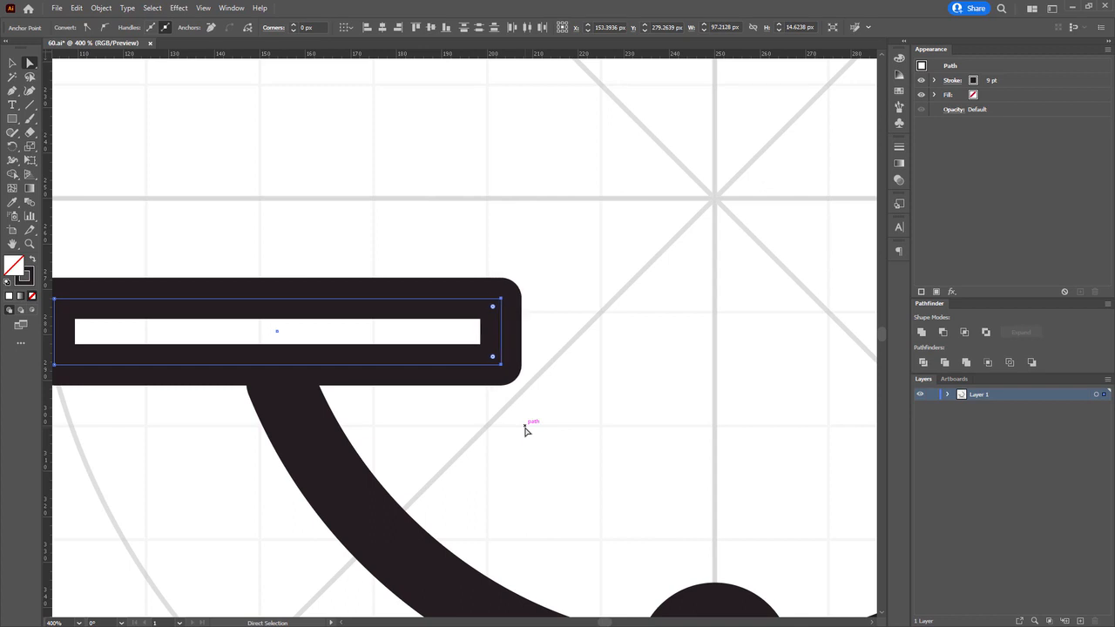
{"action": "scroll", "coordinate": [534, 431], "scroll_direction": "down", "scroll_amount": 3}
{"action": "left_click", "coordinate": [534, 430]}
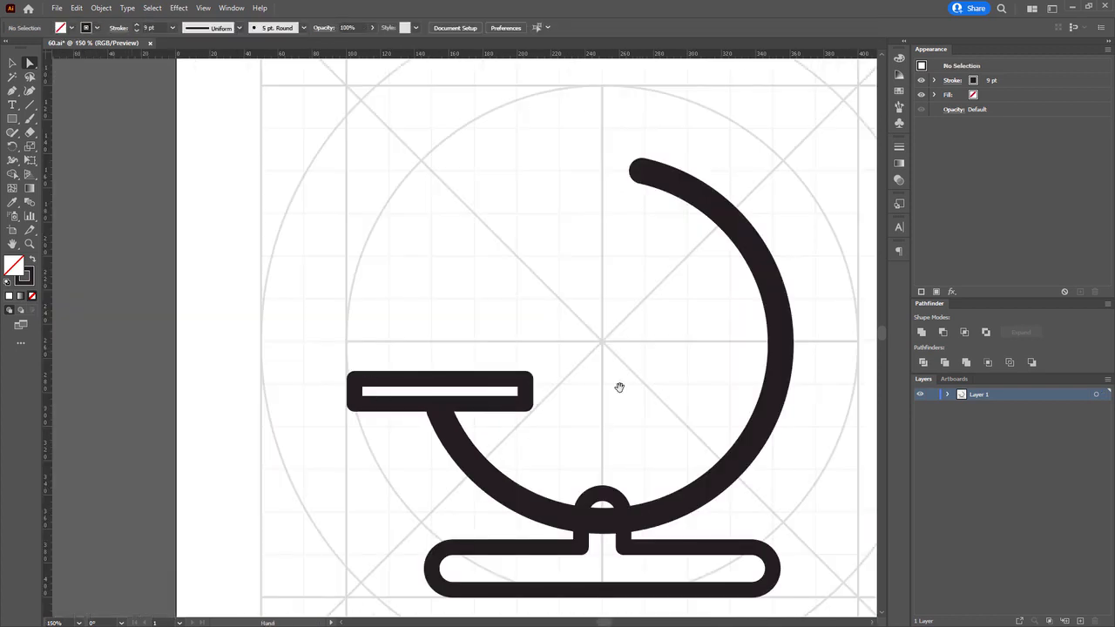
Place a copy of the rectangle about 95 px higher and rotate it 90 degrees to stand upright.
{"action": "left_click_drag", "start_coordinate": [619, 387], "coordinate": [463, 389]}
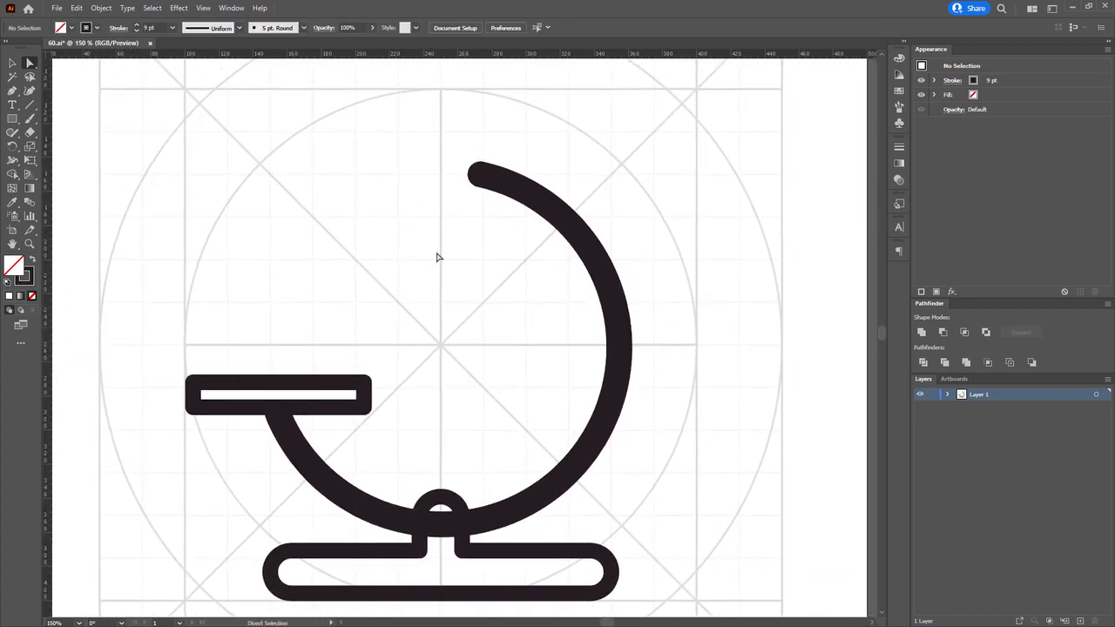
{"action": "left_click_drag", "start_coordinate": [406, 220], "coordinate": [407, 264]}
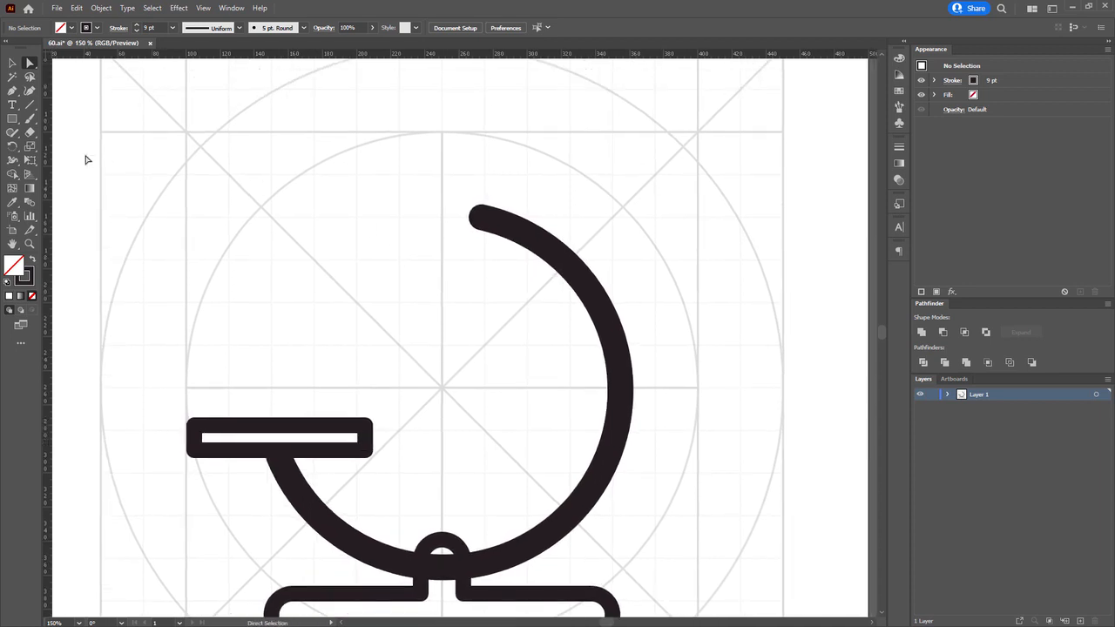
{"action": "left_click_drag", "start_coordinate": [353, 447], "coordinate": [279, 180]}
{"action": "scroll", "coordinate": [265, 190], "scroll_direction": "up", "scroll_amount": 2}
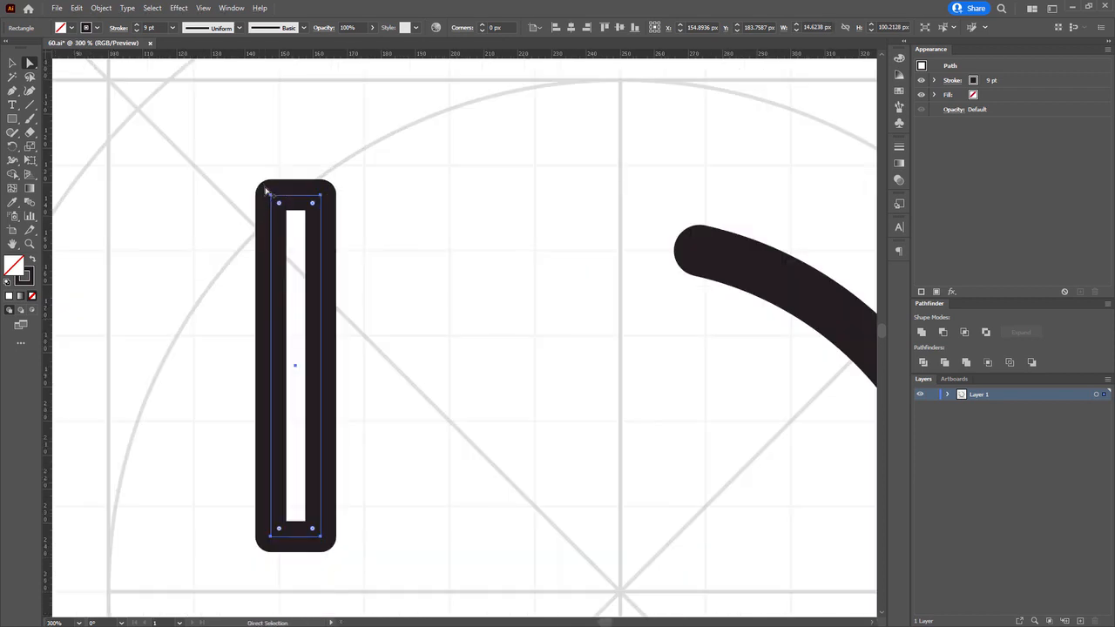
{"action": "left_click_drag", "start_coordinate": [348, 308], "coordinate": [361, 571]}
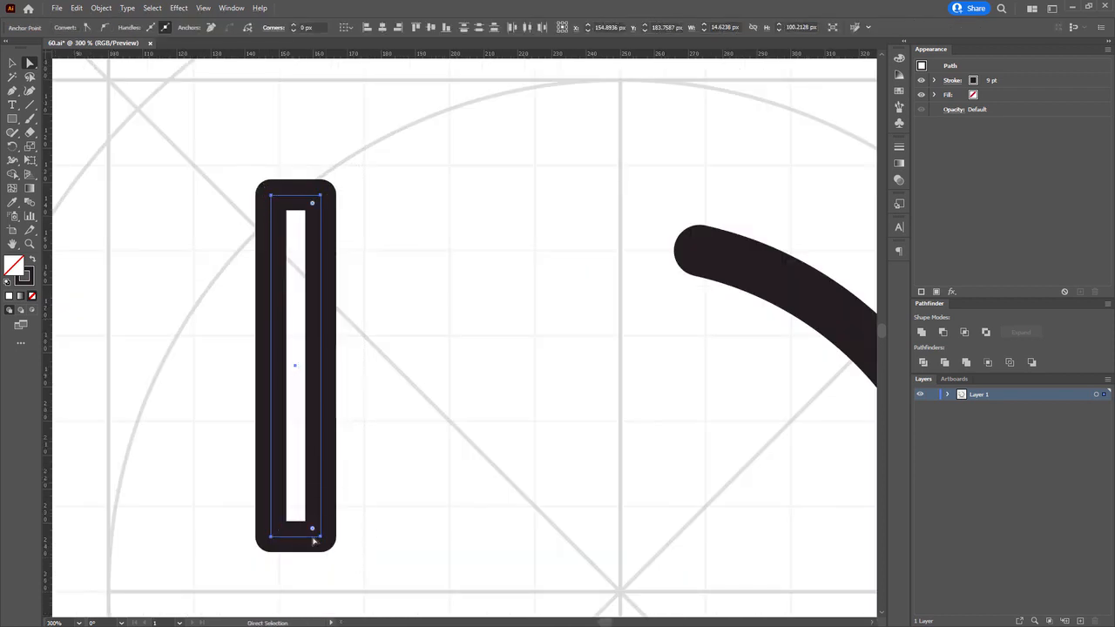
{"action": "left_click", "coordinate": [329, 555]}
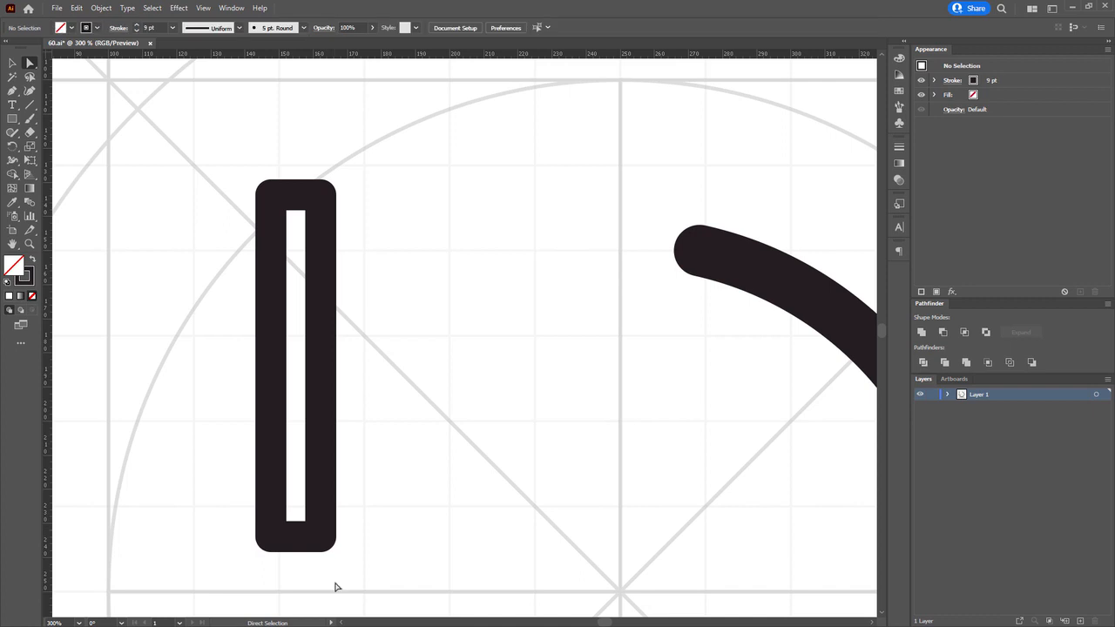
Widen the upright bar to about 26 px and shorten it from its upper end to 75 px tall.
{"action": "left_click_drag", "start_coordinate": [320, 330], "coordinate": [367, 318]}
{"action": "left_click_drag", "start_coordinate": [271, 497], "coordinate": [317, 458]}
{"action": "scroll", "coordinate": [277, 497], "scroll_direction": "down", "scroll_amount": 1}
{"action": "key", "text": "v"}
{"action": "key", "text": "a"}
{"action": "left_click_drag", "start_coordinate": [322, 471], "coordinate": [328, 492]}
{"action": "scroll", "coordinate": [325, 247], "scroll_direction": "up", "scroll_amount": 2}
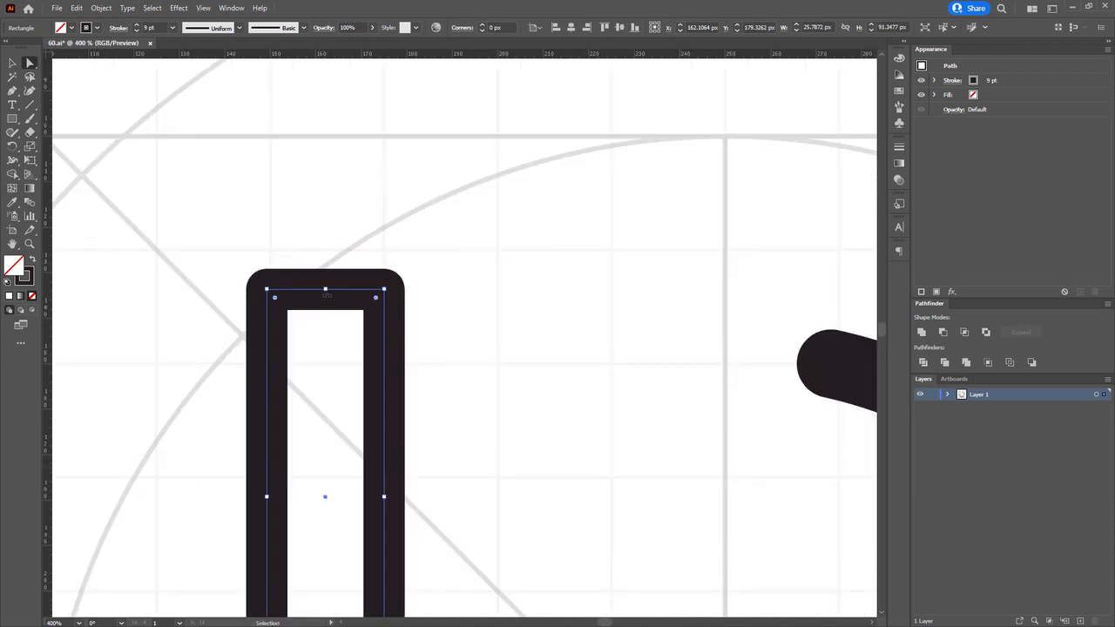
{"action": "left_click", "coordinate": [325, 288]}
{"action": "left_click_drag", "start_coordinate": [325, 288], "coordinate": [326, 362]}
{"action": "scroll", "coordinate": [327, 366], "scroll_direction": "down", "scroll_amount": 3}
Place a copy of the upright bar directly above it and shrink the copy to about 11 × 25 px on the same centre line.
{"action": "left_click_drag", "start_coordinate": [391, 444], "coordinate": [390, 319]}
{"action": "scroll", "coordinate": [380, 265], "scroll_direction": "up", "scroll_amount": 3}
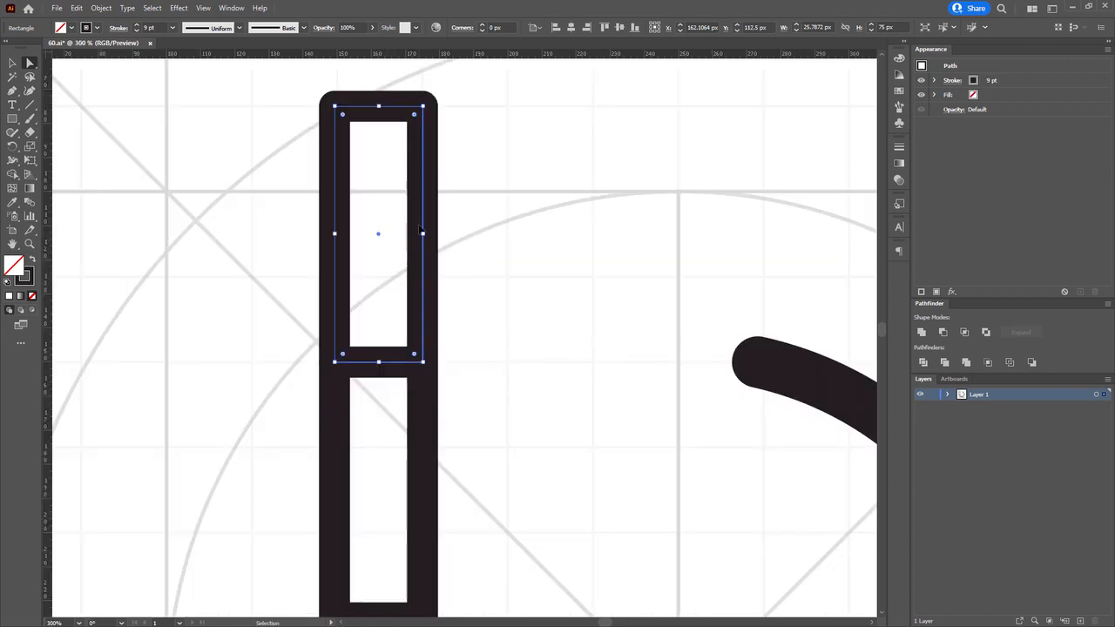
{"action": "mouse_move", "coordinate": [424, 233]}
{"action": "left_mouse_down"}
{"action": "mouse_move", "coordinate": [392, 233]}
{"action": "mouse_move", "coordinate": [401, 233]}
{"action": "left_mouse_up"}
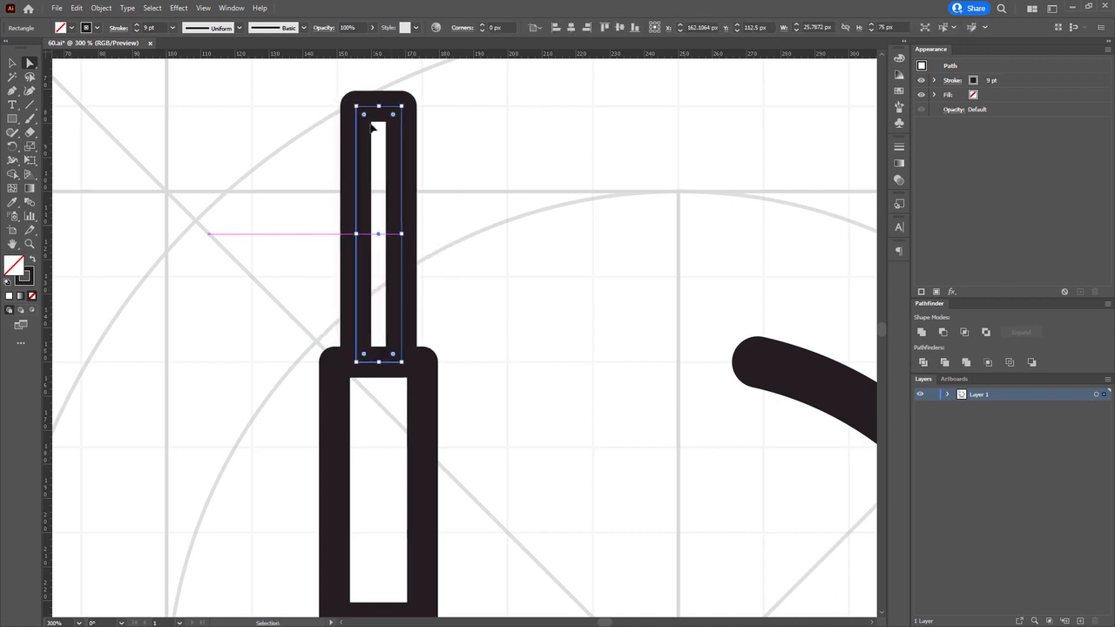
{"action": "left_click_drag", "start_coordinate": [378, 105], "coordinate": [378, 285]}
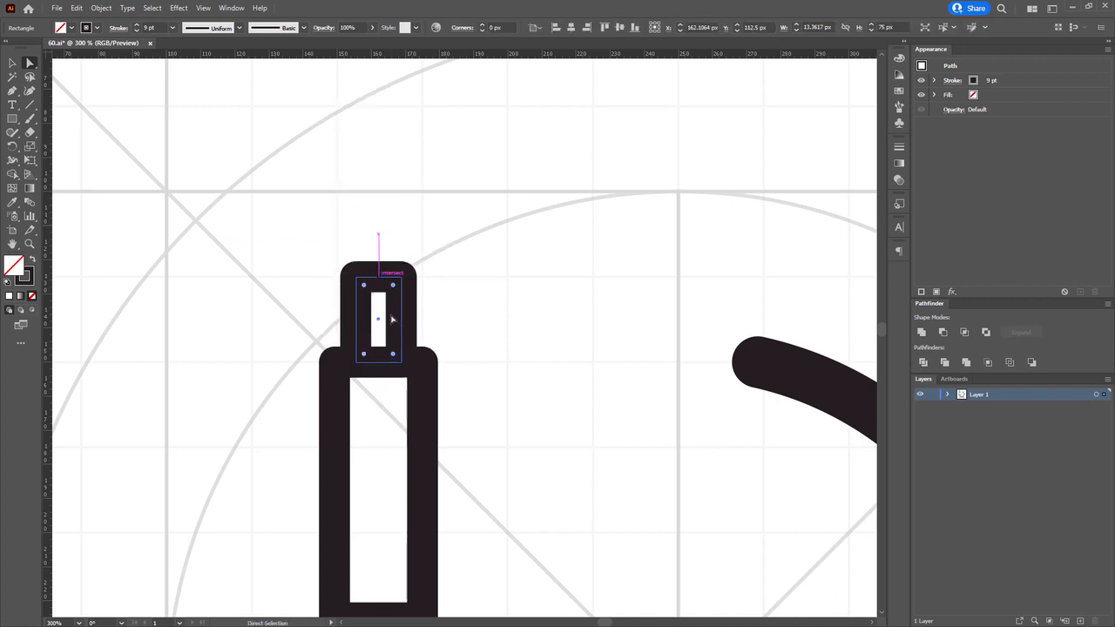
{"action": "left_click_drag", "start_coordinate": [401, 321], "coordinate": [396, 321]}
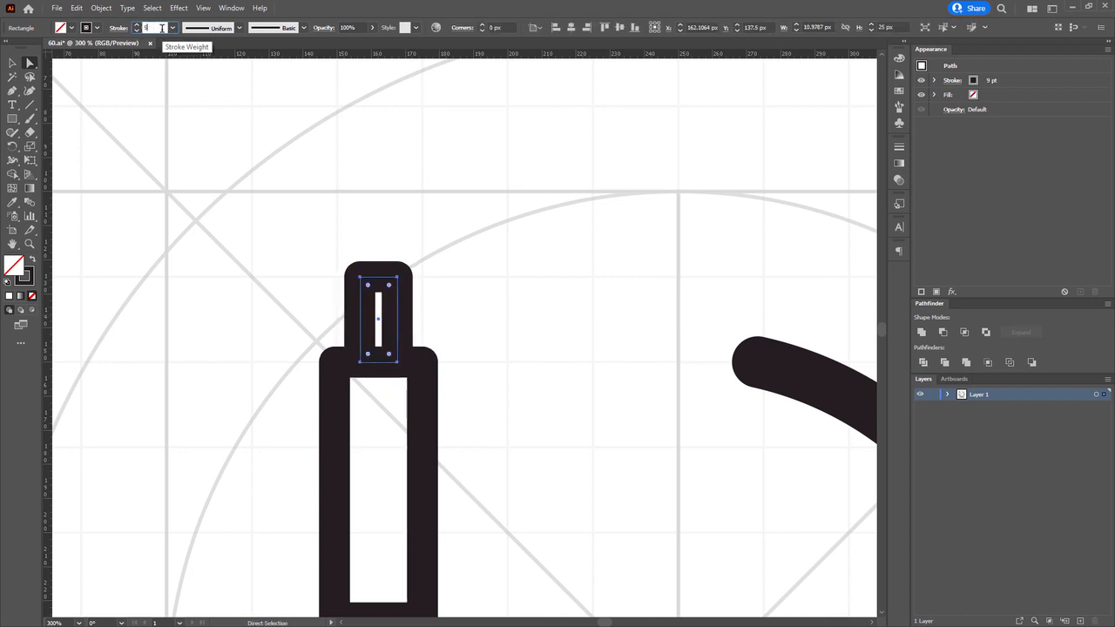
Give the small upper piece a 5 pt stroke and reduce it to about 9 × 23 px, keeping it seated on the bar.
{"action": "type", "text": "5"}
{"action": "key", "text": "Return"}
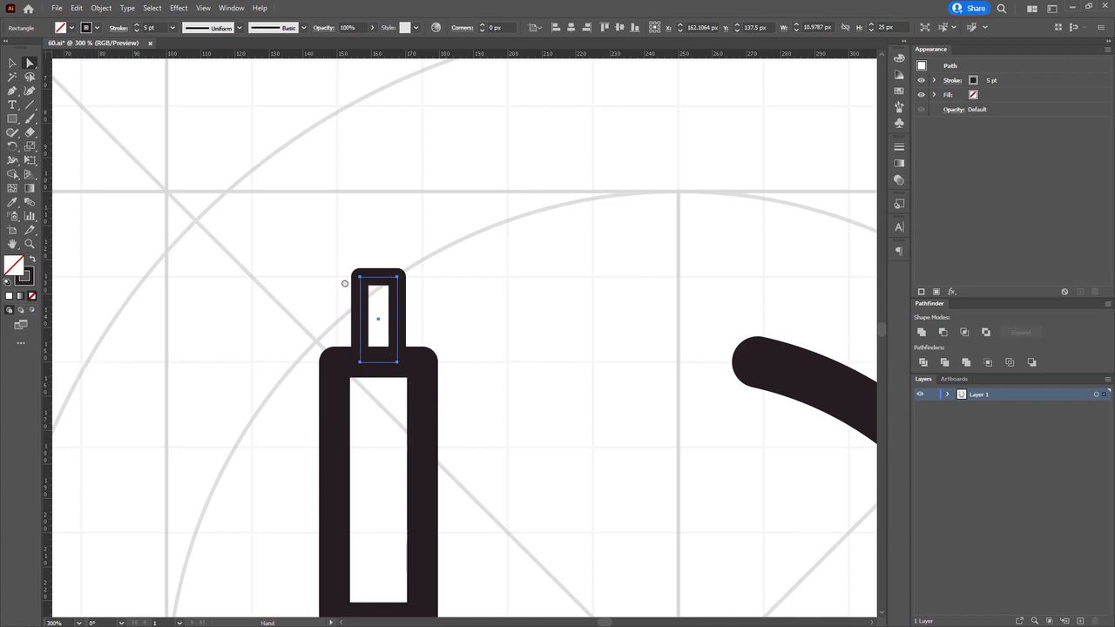
{"action": "left_click_drag", "start_coordinate": [345, 283], "coordinate": [319, 225]}
{"action": "scroll", "coordinate": [319, 225], "scroll_direction": "down", "scroll_amount": 2}
{"action": "scroll", "coordinate": [301, 237], "scroll_direction": "up", "scroll_amount": 3}
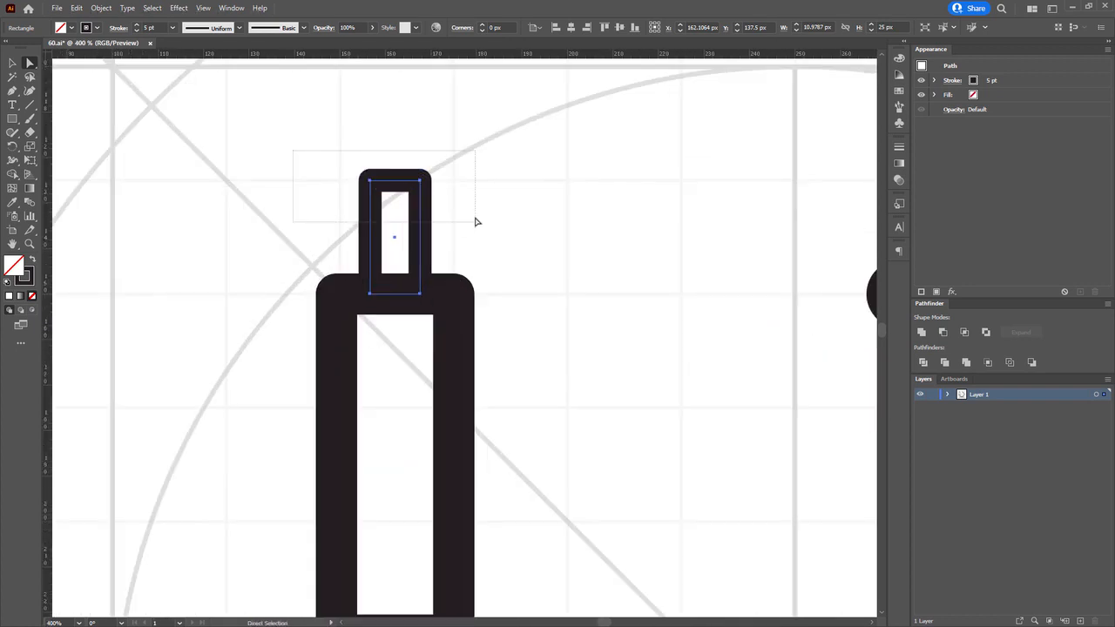
{"action": "left_click_drag", "start_coordinate": [476, 221], "coordinate": [475, 222]}
{"action": "left_click_drag", "start_coordinate": [422, 181], "coordinate": [422, 197]}
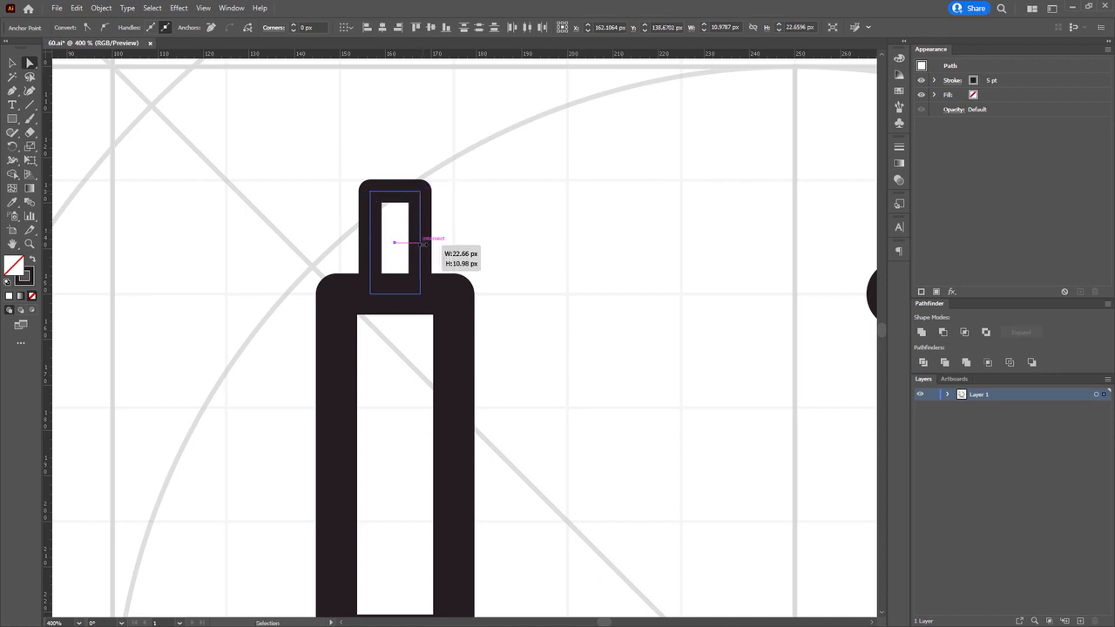
{"action": "left_click_drag", "start_coordinate": [417, 245], "coordinate": [394, 163]}
{"action": "left_click", "coordinate": [490, 229]}
{"action": "scroll", "coordinate": [394, 163], "scroll_direction": "down", "scroll_amount": 1}
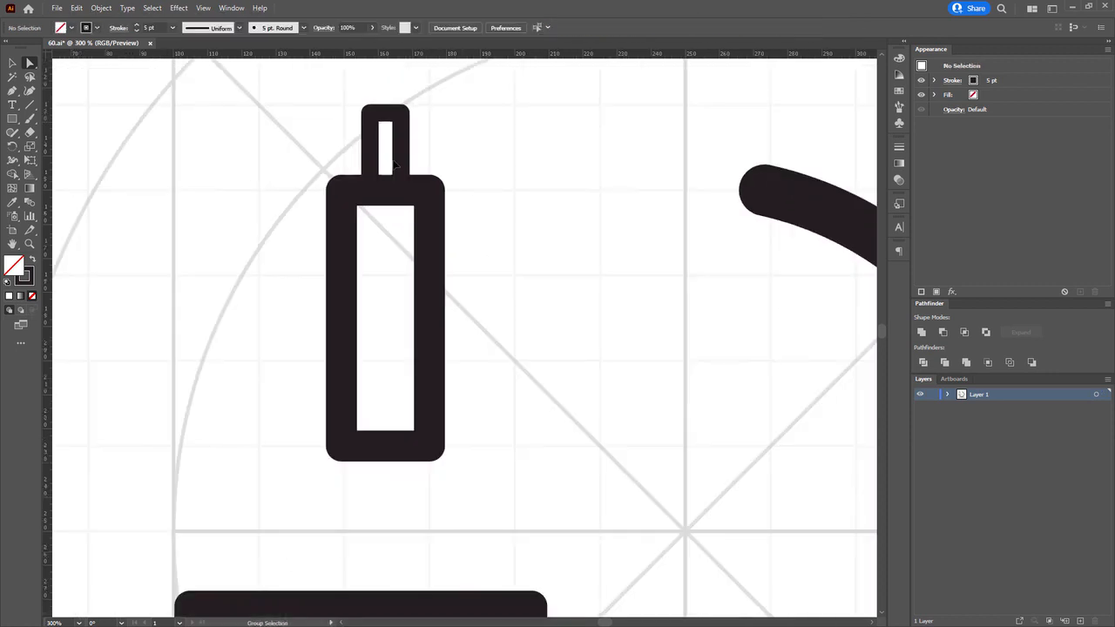
Place a copy of the small piece at the bar's lower end and shorten the copy to about 14 px.
{"action": "left_click", "coordinate": [391, 130]}
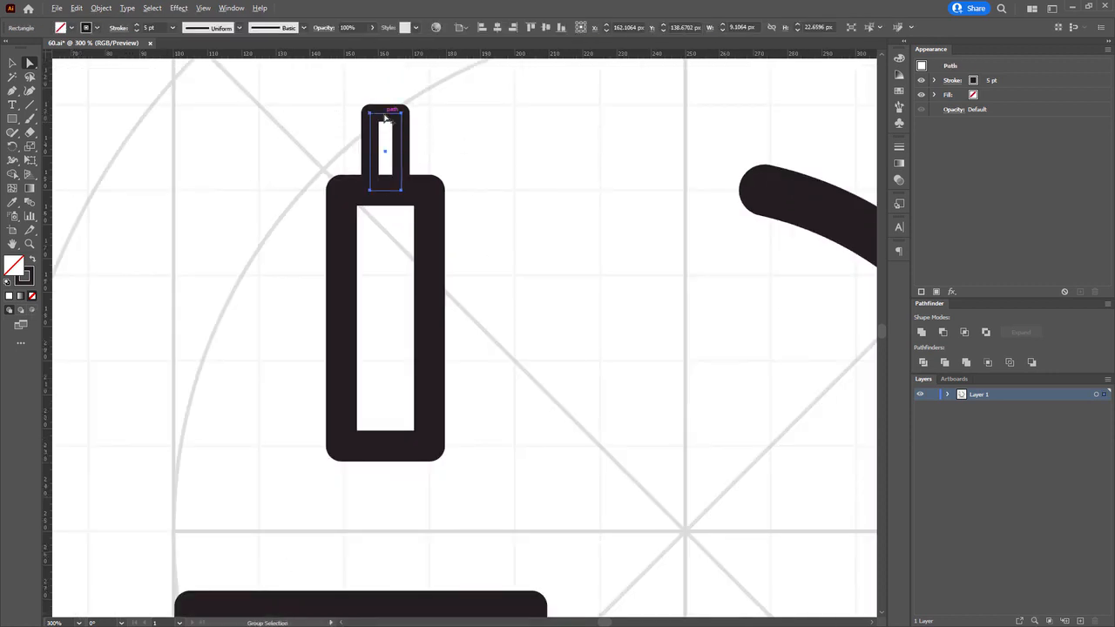
{"action": "left_click_drag", "start_coordinate": [385, 118], "coordinate": [429, 450]}
{"action": "left_click_drag", "start_coordinate": [486, 470], "coordinate": [336, 382]}
{"action": "left_click", "coordinate": [473, 392]}
{"action": "scroll", "coordinate": [519, 359], "scroll_direction": "down", "scroll_amount": 1}
{"action": "scroll", "coordinate": [432, 398], "scroll_direction": "up", "scroll_amount": 3}
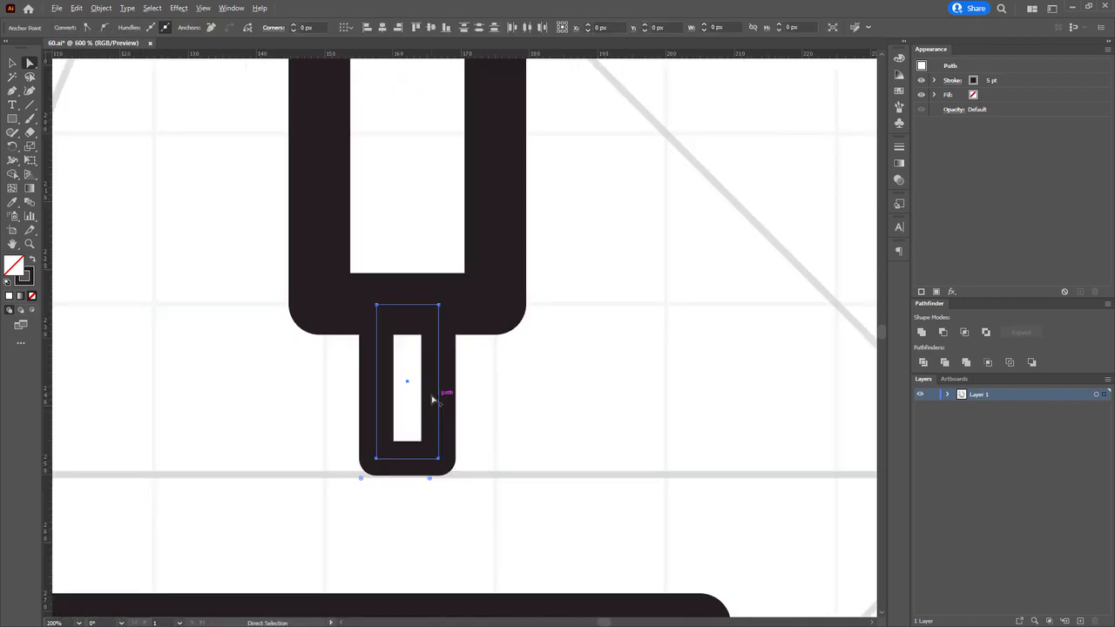
{"action": "left_click_drag", "start_coordinate": [440, 465], "coordinate": [391, 370]}
{"action": "left_click", "coordinate": [487, 407]}
Duplicate the short lower piece beside itself to form two prongs and group the pair.
{"action": "left_click", "coordinate": [373, 378]}
{"action": "left_click_drag", "start_coordinate": [391, 370], "coordinate": [506, 367], "text": "alt"}
{"action": "left_click", "coordinate": [389, 391], "text": "shift"}
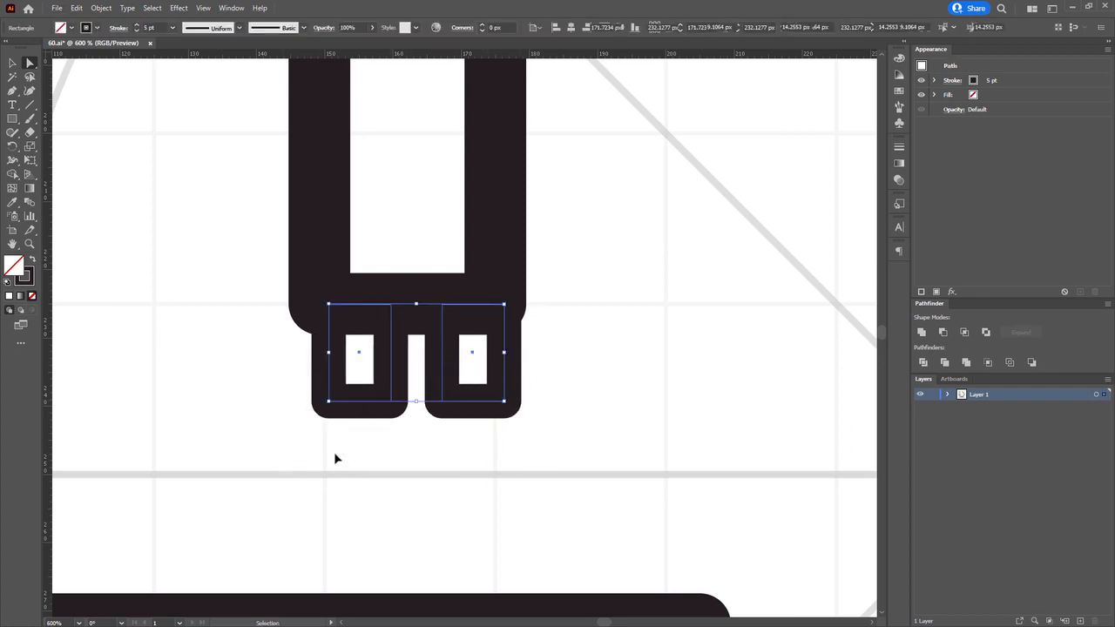
{"action": "key", "text": "ctrl+g"}
Narrow the grouped prongs symmetrically to about 18 px overall width.
{"action": "scroll", "coordinate": [384, 389], "scroll_direction": "down", "scroll_amount": 2}
{"action": "left_click_drag", "start_coordinate": [313, 341], "coordinate": [280, 443]}
{"action": "left_click", "coordinate": [346, 560], "text": "ctrl"}
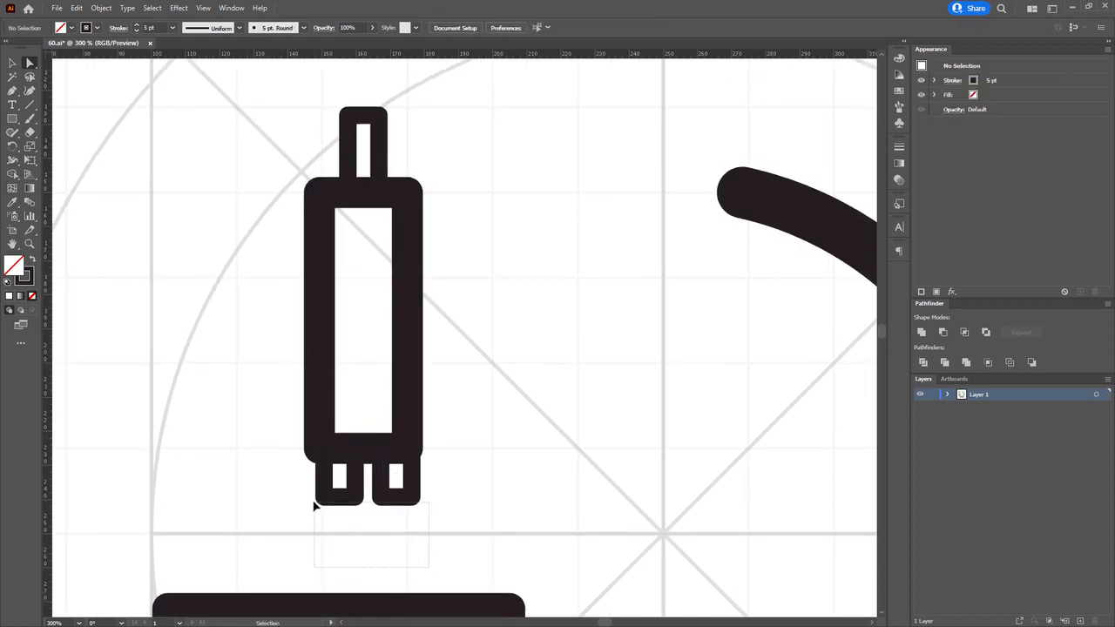
{"action": "left_click_drag", "start_coordinate": [315, 505], "coordinate": [315, 504]}
{"action": "left_click", "coordinate": [410, 475]}
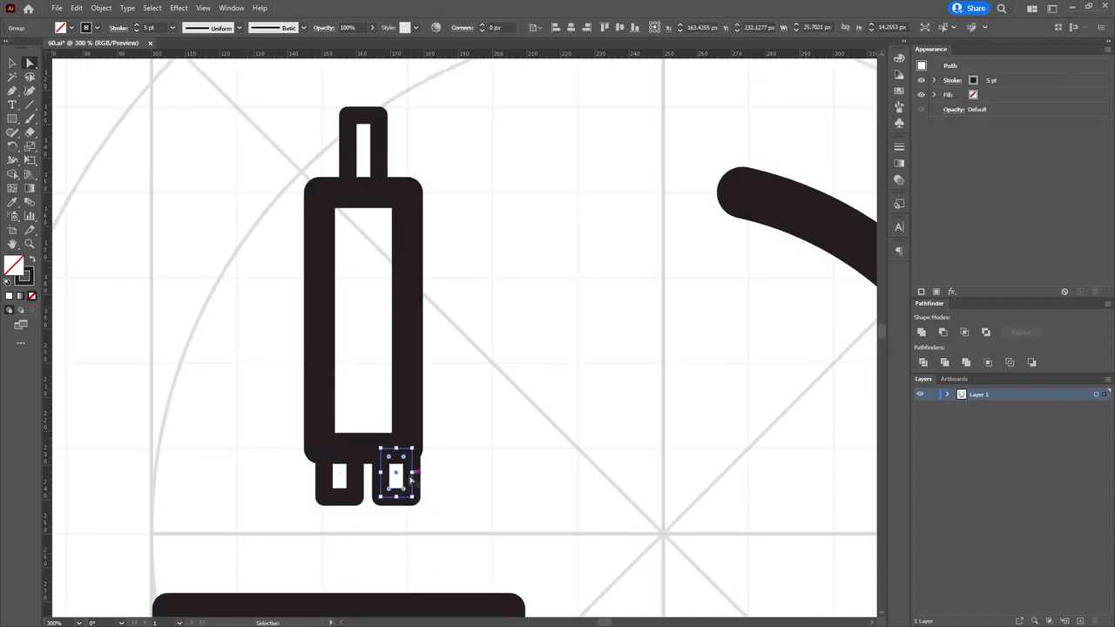
{"action": "left_click_drag", "start_coordinate": [411, 476], "coordinate": [438, 476]}
{"action": "scroll", "coordinate": [442, 476], "scroll_direction": "up", "scroll_amount": 1}
{"action": "left_click_drag", "start_coordinate": [270, 477], "coordinate": [270, 477]}
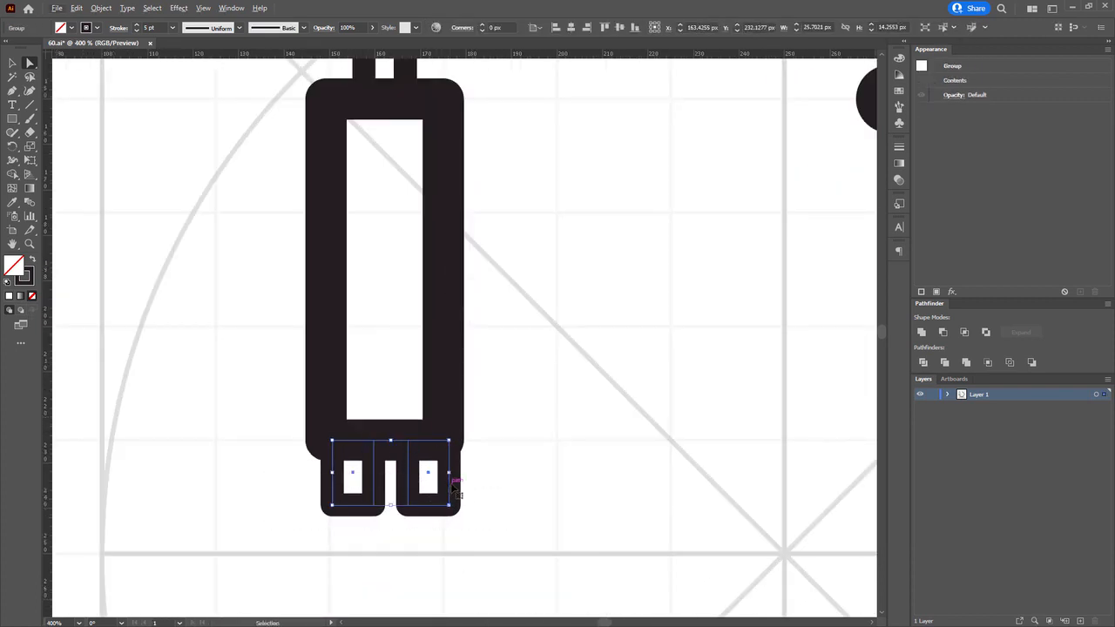
{"action": "left_click_drag", "start_coordinate": [449, 473], "coordinate": [433, 473]}
{"action": "left_click", "coordinate": [454, 517]}
Ungroup the two prongs, nudge the right prong 2 px to the right, and regroup the pair.
{"action": "left_click", "coordinate": [422, 493], "text": "ctrl"}
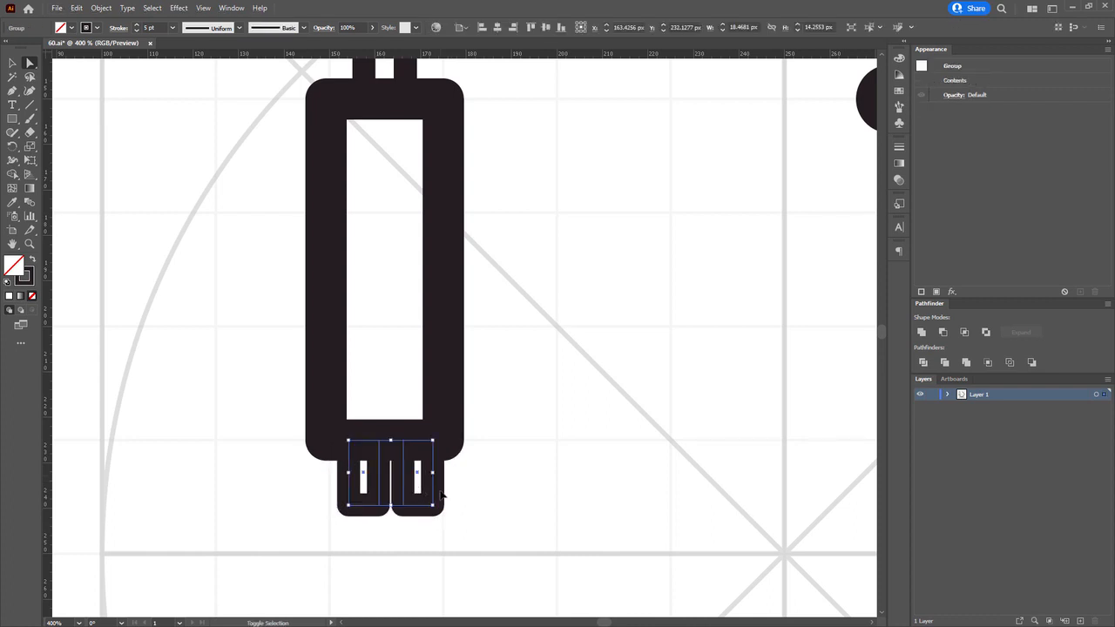
{"action": "key", "text": "ctrl+shift+g"}
{"action": "left_click_drag", "start_coordinate": [416, 485], "coordinate": [417, 485]}
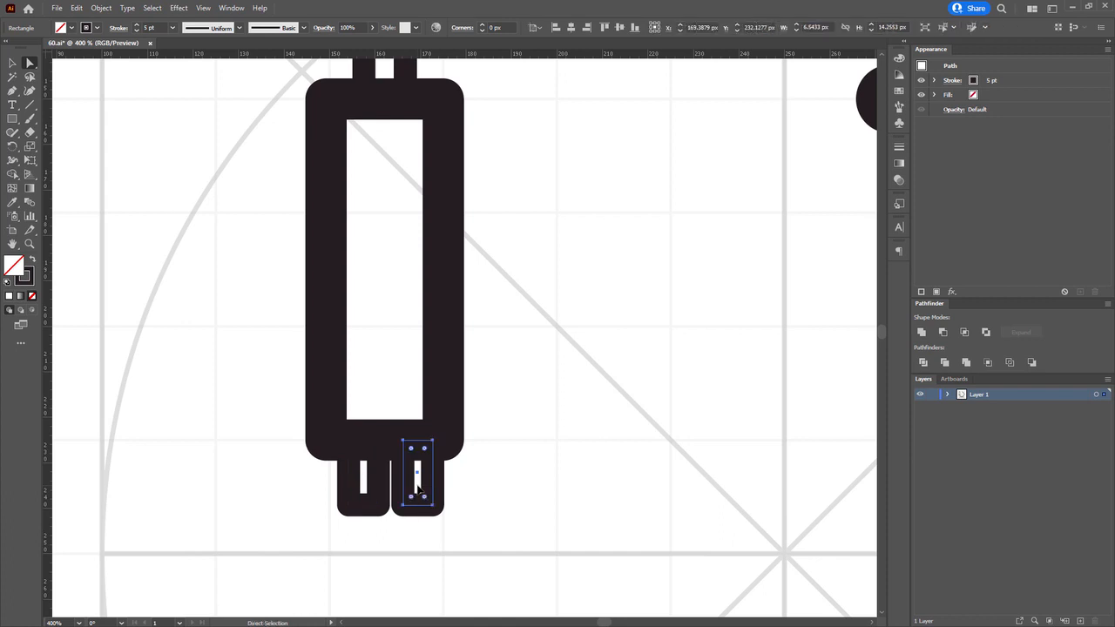
{"action": "key", "text": "Right"}
{"action": "key", "text": "Right"}
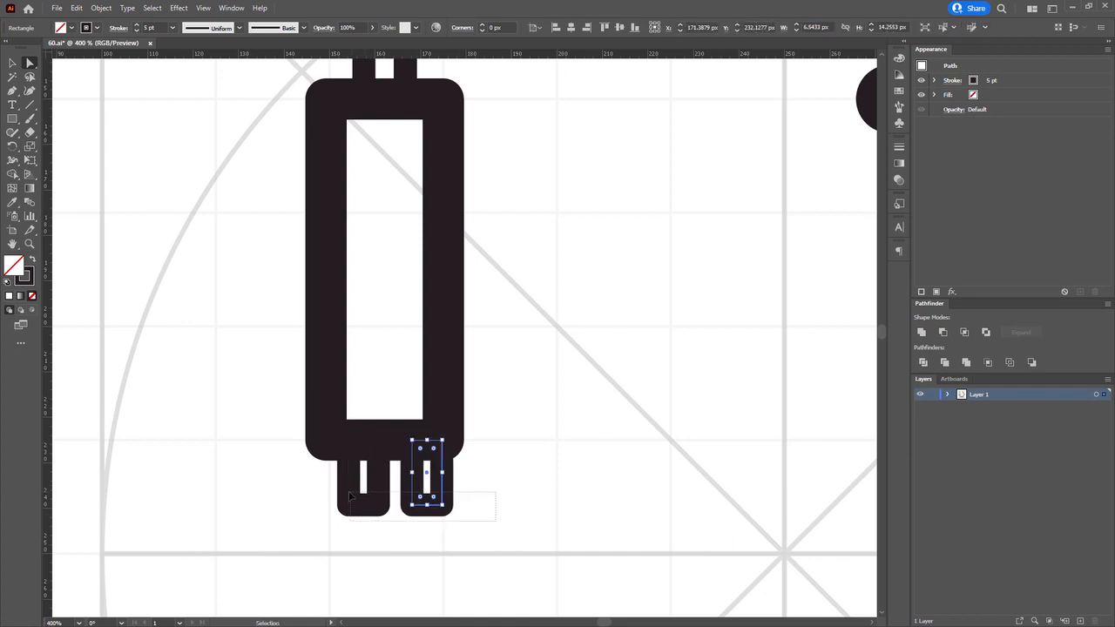
{"action": "left_click_drag", "start_coordinate": [349, 497], "coordinate": [349, 497]}
{"action": "key", "text": "ctrl+g"}
Align the small top piece, the body and the prongs on their horizontal centres and group them as one tube.
{"action": "scroll", "coordinate": [492, 460], "scroll_direction": "down", "scroll_amount": 3}
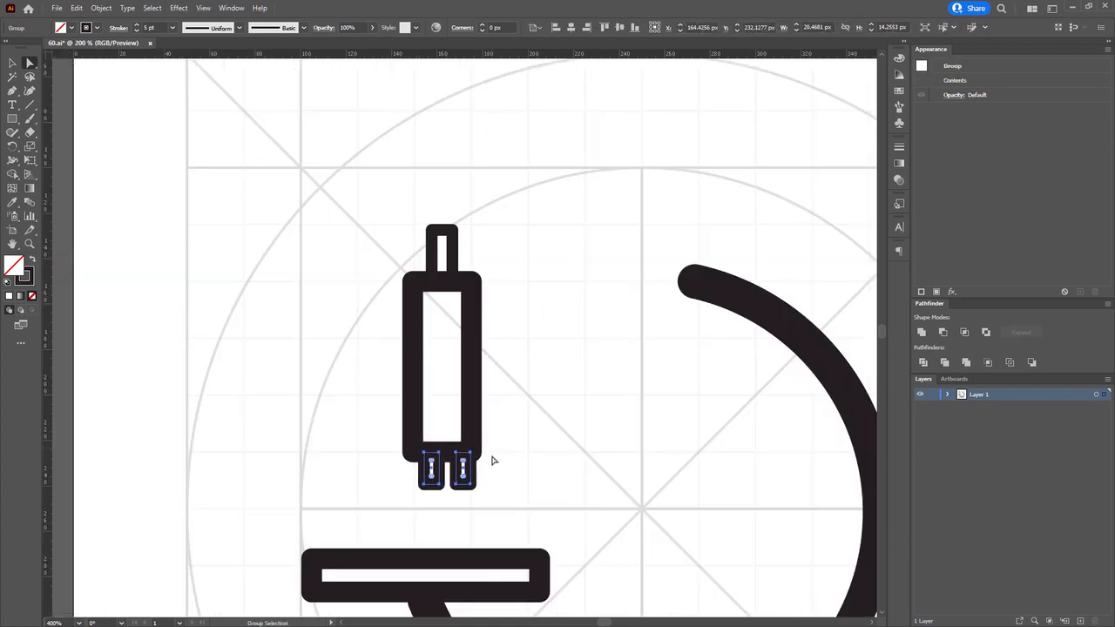
{"action": "left_click_drag", "start_coordinate": [333, 261], "coordinate": [333, 261]}
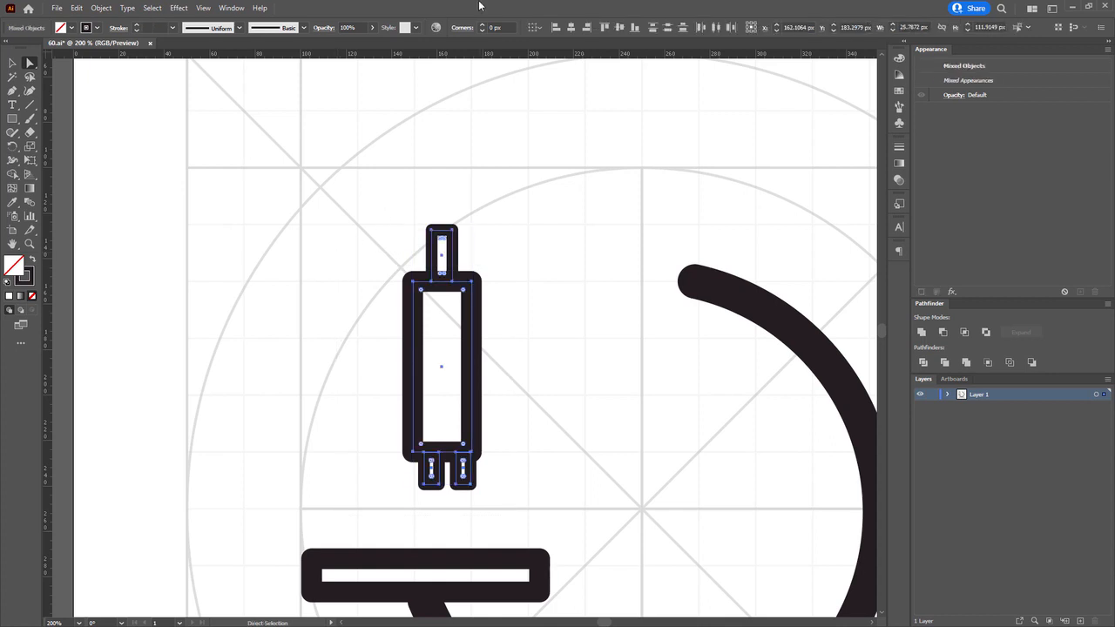
{"action": "left_click", "coordinate": [572, 29]}
{"action": "key", "text": "ctrl+g"}
Lengthen the tube's body by moving its lower edge and prongs down until the whole tube is about 121 px tall.
{"action": "left_click", "coordinate": [563, 206]}
{"action": "left_click_drag", "start_coordinate": [558, 219], "coordinate": [549, 168]}
{"action": "left_click_drag", "start_coordinate": [501, 460], "coordinate": [459, 458]}
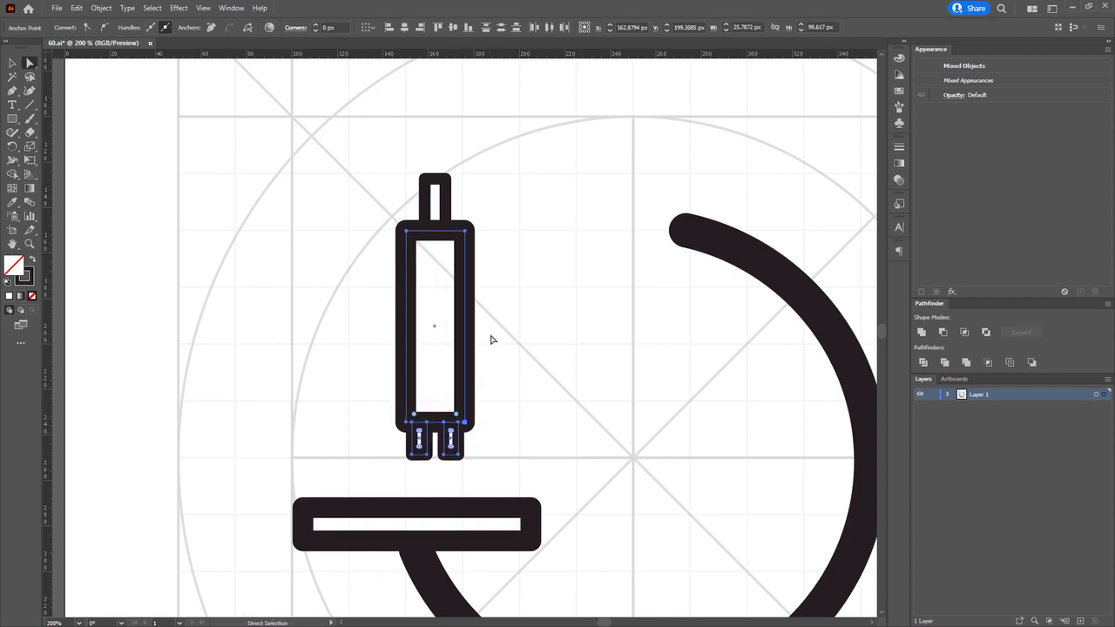
{"action": "key", "text": "ctrl+shift+a"}
Rotate the tube group about 26 degrees clockwise and move it onto the arc's upper end.
{"action": "left_click_drag", "start_coordinate": [383, 398], "coordinate": [356, 465]}
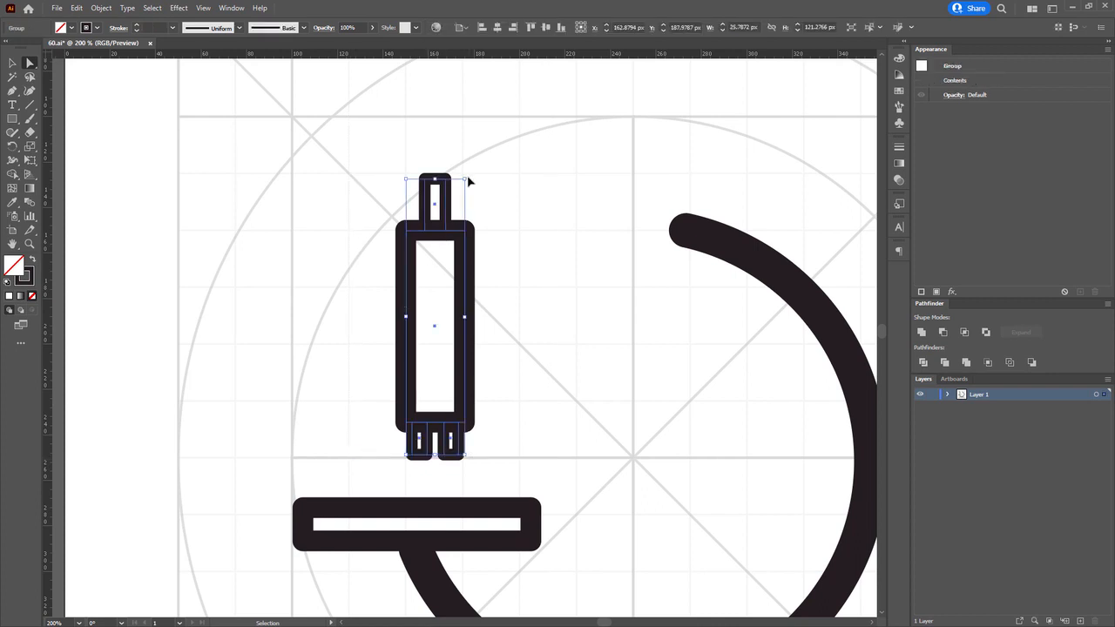
{"action": "left_click_drag", "start_coordinate": [537, 231], "coordinate": [547, 181]}
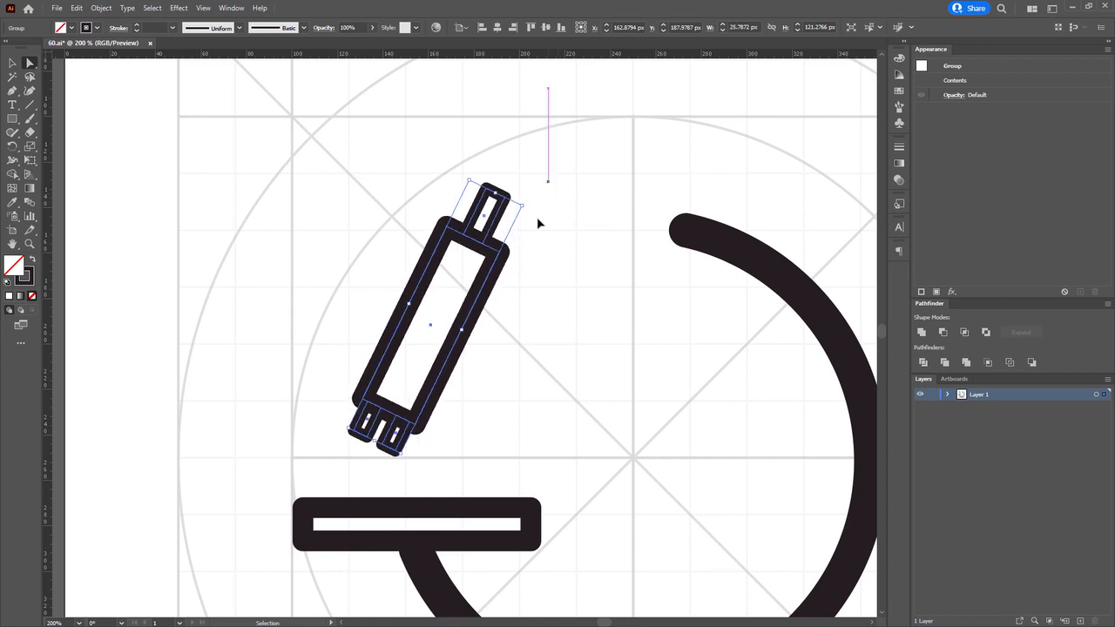
{"action": "key", "text": "a"}
{"action": "left_click_drag", "start_coordinate": [468, 325], "coordinate": [668, 262]}
{"action": "key", "text": "ctrl+1"}
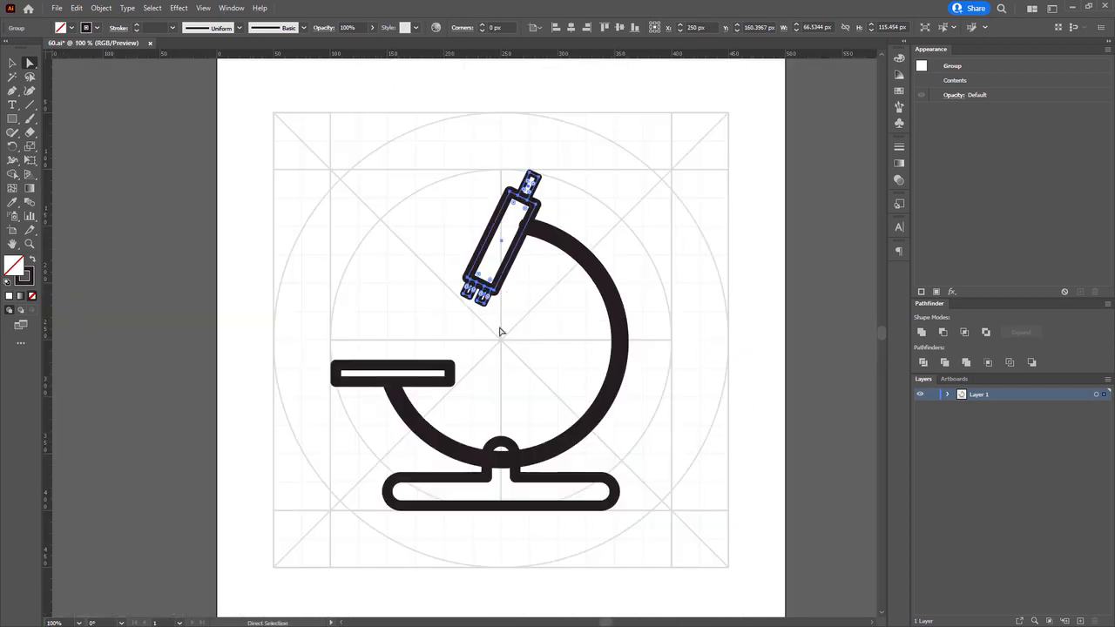
Shorten the tilted tube's body by moving its lower end and the prongs toward the top piece.
{"action": "scroll", "coordinate": [501, 332], "scroll_direction": "up", "scroll_amount": 1}
{"action": "left_click_drag", "start_coordinate": [501, 334], "coordinate": [491, 366]}
{"action": "left_click_drag", "start_coordinate": [403, 246], "coordinate": [406, 419]}
{"action": "key", "text": "ctrl+z"}
{"action": "scroll", "coordinate": [467, 291], "scroll_direction": "up", "scroll_amount": 2}
{"action": "scroll", "coordinate": [490, 351], "scroll_direction": "down", "scroll_amount": 3}
{"action": "left_click", "coordinate": [493, 350]}
{"action": "left_click", "coordinate": [498, 246], "text": "ctrl"}
{"action": "scroll", "coordinate": [496, 244], "scroll_direction": "up", "scroll_amount": 2}
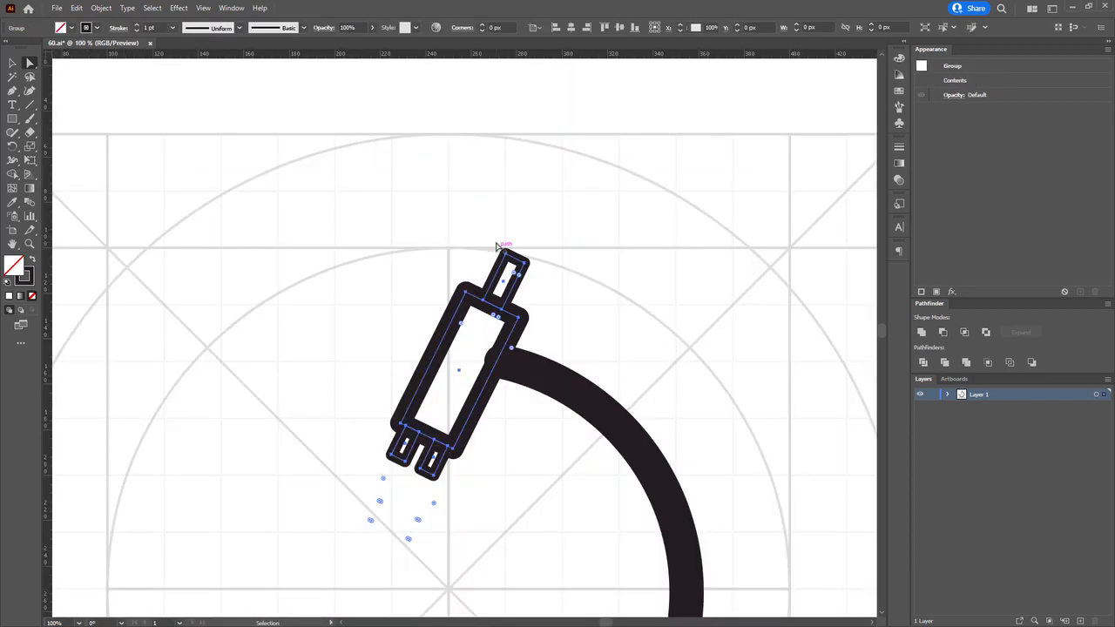
{"action": "scroll", "coordinate": [496, 247], "scroll_direction": "up", "scroll_amount": 2}
{"action": "left_click_drag", "start_coordinate": [518, 260], "coordinate": [521, 261]}
Examine how the arc's lower end sits behind the horizontal rectangle.
{"action": "scroll", "coordinate": [630, 121], "scroll_direction": "down", "scroll_amount": 3}
{"action": "left_click_drag", "start_coordinate": [679, 235], "coordinate": [653, 300]}
{"action": "left_click_drag", "start_coordinate": [727, 270], "coordinate": [677, 191]}
{"action": "scroll", "coordinate": [468, 316], "scroll_direction": "down", "scroll_amount": 1}
{"action": "scroll", "coordinate": [215, 435], "scroll_direction": "up", "scroll_amount": 3}
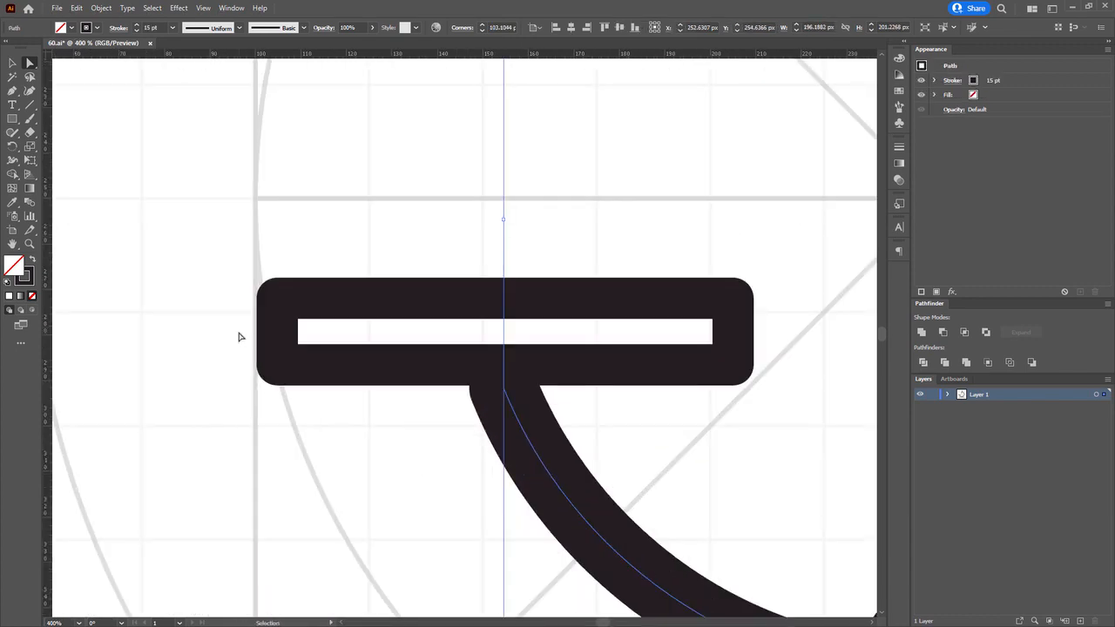
{"action": "left_click", "coordinate": [277, 359]}
{"action": "scroll", "coordinate": [343, 390], "scroll_direction": "up", "scroll_amount": 2}
{"action": "scroll", "coordinate": [707, 273], "scroll_direction": "down", "scroll_amount": 2}
{"action": "left_click_drag", "start_coordinate": [707, 274], "coordinate": [270, 448]}
{"action": "scroll", "coordinate": [269, 448], "scroll_direction": "down", "scroll_amount": 2}
{"action": "left_click", "coordinate": [455, 388]}
{"action": "left_click_drag", "start_coordinate": [503, 301], "coordinate": [459, 353]}
Add an anchor point on the arc near the tube's wall and delete the arc's upper end anchor inside the tube.
{"action": "left_click", "coordinate": [481, 203]}
{"action": "scroll", "coordinate": [480, 199], "scroll_direction": "up", "scroll_amount": 3}
{"action": "left_click_drag", "start_coordinate": [481, 198], "coordinate": [448, 266]}
{"action": "key", "text": "p"}
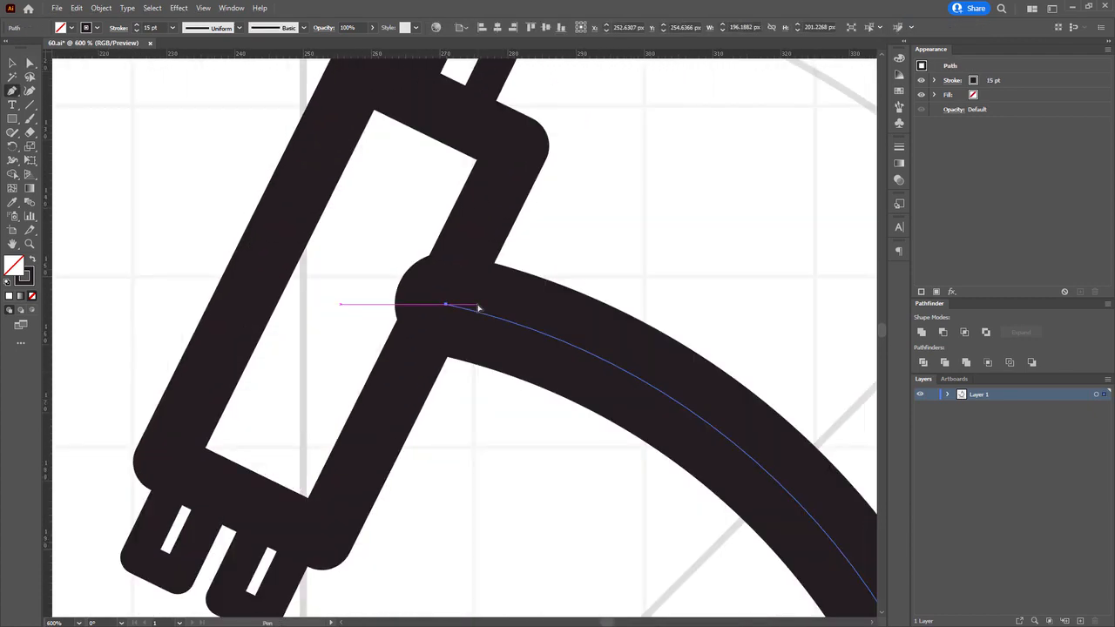
{"action": "left_click", "coordinate": [476, 309]}
{"action": "key", "text": "a"}
{"action": "left_click", "coordinate": [446, 306]}
{"action": "key", "text": "Delete"}
{"action": "left_click", "coordinate": [785, 144]}
Extend the tilted tube's lower end and prongs along its axis until the tube spans about 74 × 133 px.
{"action": "scroll", "coordinate": [784, 144], "scroll_direction": "down", "scroll_amount": 4}
{"action": "left_click_drag", "start_coordinate": [703, 294], "coordinate": [446, 342]}
{"action": "left_click_drag", "start_coordinate": [328, 246], "coordinate": [367, 365]}
{"action": "left_click", "coordinate": [448, 335]}
{"action": "left_click_drag", "start_coordinate": [448, 336], "coordinate": [443, 315]}
{"action": "left_click_drag", "start_coordinate": [450, 303], "coordinate": [357, 350]}
Scale the horizontal rectangle and the arc down together toward the lower right until the arc is about 180 px wide.
{"action": "left_click", "coordinate": [306, 390]}
{"action": "left_click_drag", "start_coordinate": [307, 388], "coordinate": [356, 384]}
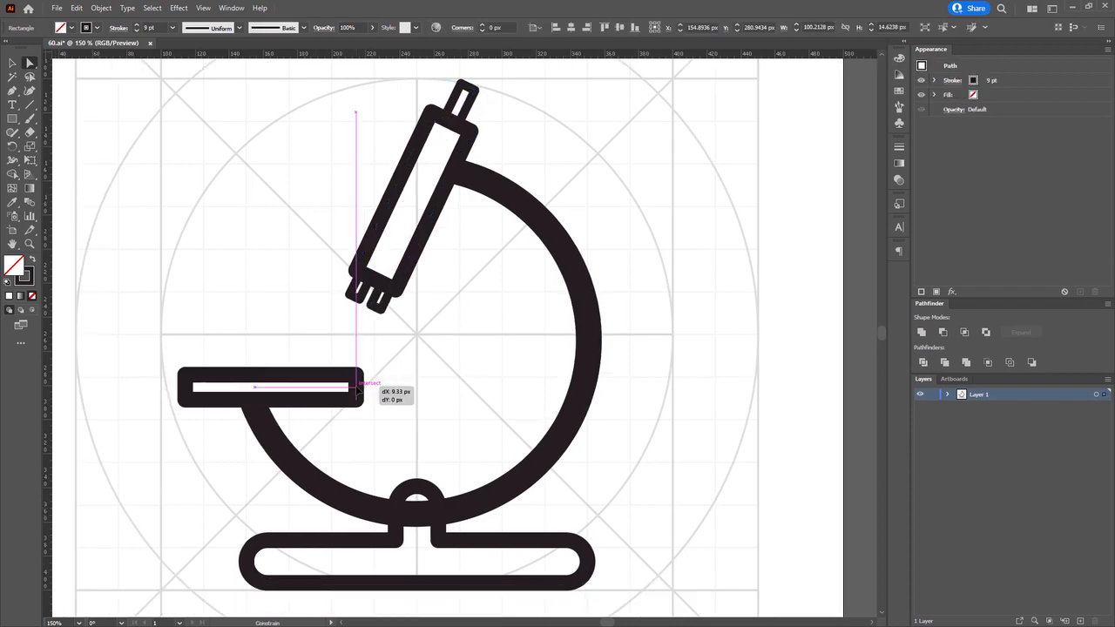
{"action": "key", "text": "ctrl+z"}
{"action": "left_click", "coordinate": [270, 432], "text": "shift"}
{"action": "left_click_drag", "start_coordinate": [169, 173], "coordinate": [203, 198]}
Tilt the tube further clockwise to about 42 degrees and reposition it against the arc's upper end.
{"action": "left_click", "coordinate": [471, 148]}
{"action": "left_click_drag", "start_coordinate": [471, 149], "coordinate": [494, 153]}
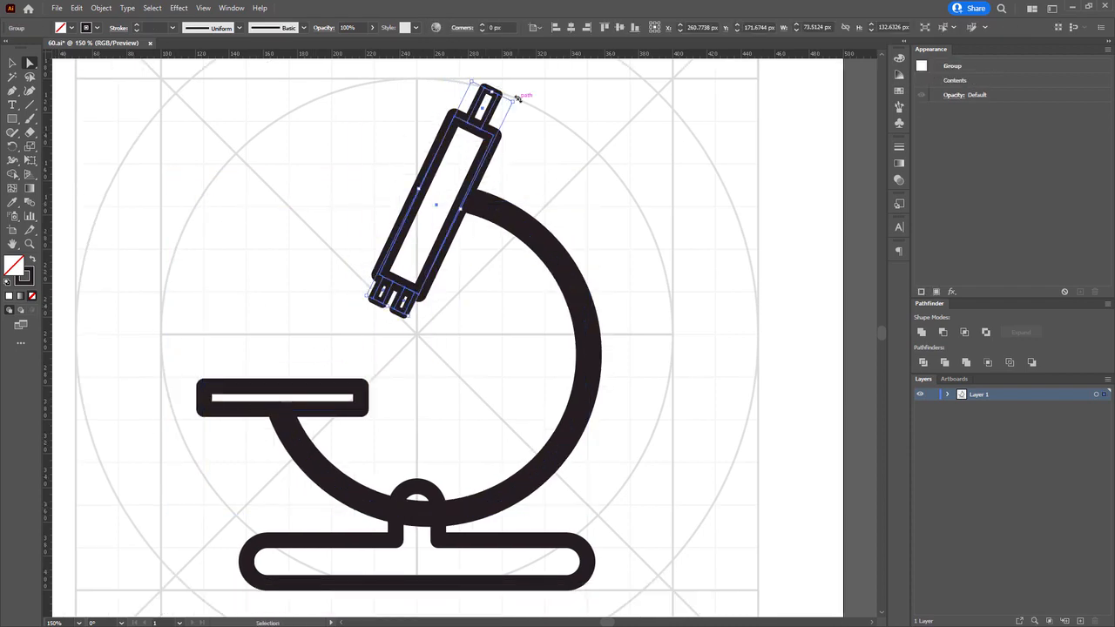
{"action": "left_click_drag", "start_coordinate": [517, 97], "coordinate": [536, 132]}
{"action": "left_click_drag", "start_coordinate": [502, 92], "coordinate": [515, 92]}
{"action": "scroll", "coordinate": [515, 92], "scroll_direction": "up", "scroll_amount": 2}
{"action": "left_click_drag", "start_coordinate": [418, 189], "coordinate": [420, 186]}
{"action": "left_click", "coordinate": [485, 214]}
{"action": "scroll", "coordinate": [485, 214], "scroll_direction": "down", "scroll_amount": 3}
{"action": "left_click_drag", "start_coordinate": [486, 214], "coordinate": [521, 236]}
Group all the microscope's parts and centre the group horizontally on the artboard.
{"action": "left_click_drag", "start_coordinate": [141, 119], "coordinate": [599, 485]}
{"action": "key", "text": "ctrl+g"}
{"action": "left_click", "coordinate": [565, 28]}
{"action": "scroll", "coordinate": [585, 226], "scroll_direction": "down", "scroll_amount": 1}
{"action": "left_click", "coordinate": [585, 227]}
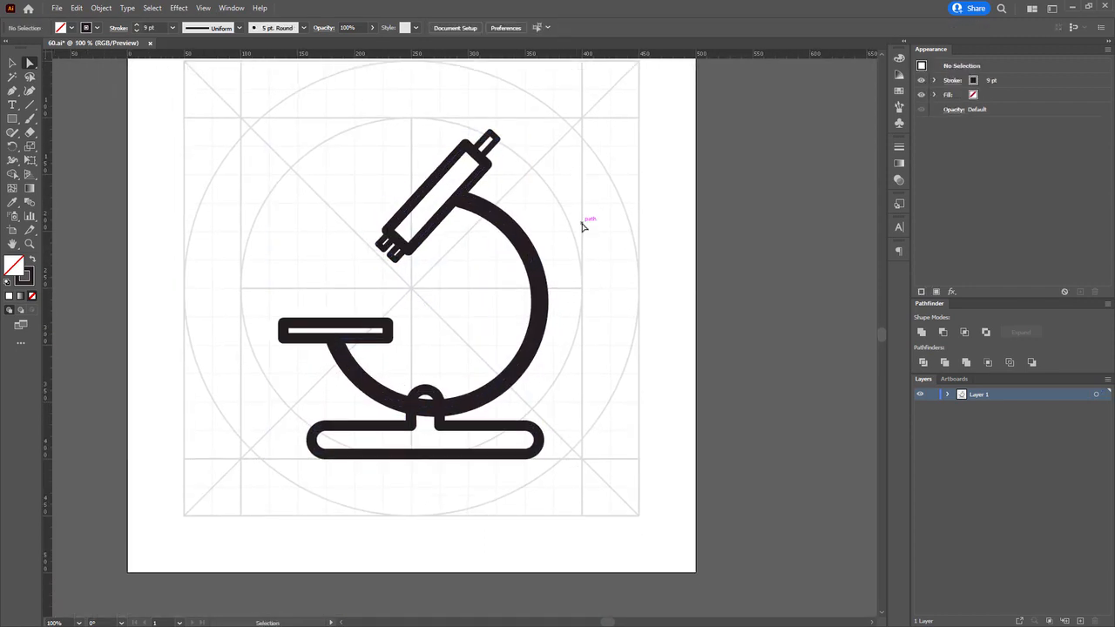
Nudge the microscope group 11 px to the left and deselect it.
{"action": "left_click", "coordinate": [529, 256], "text": "ctrl"}
{"action": "key", "text": "Left"}
{"action": "key", "text": "Left"}
{"action": "key", "text": "Left"}
{"action": "key", "text": "Left"}
{"action": "key", "text": "Left"}
{"action": "key", "text": "Left"}
{"action": "key", "text": "Left"}
{"action": "key", "text": "Left"}
{"action": "key", "text": "Left"}
{"action": "key", "text": "Left"}
{"action": "key", "text": "Left"}
{"action": "left_click", "coordinate": [539, 283]}
Ungroup the microscope so its parts can be edited separately.
{"action": "scroll", "coordinate": [538, 283], "scroll_direction": "down", "scroll_amount": 1}
{"action": "scroll", "coordinate": [538, 283], "scroll_direction": "down", "scroll_amount": 1}
{"action": "scroll", "coordinate": [505, 299], "scroll_direction": "up", "scroll_amount": 1}
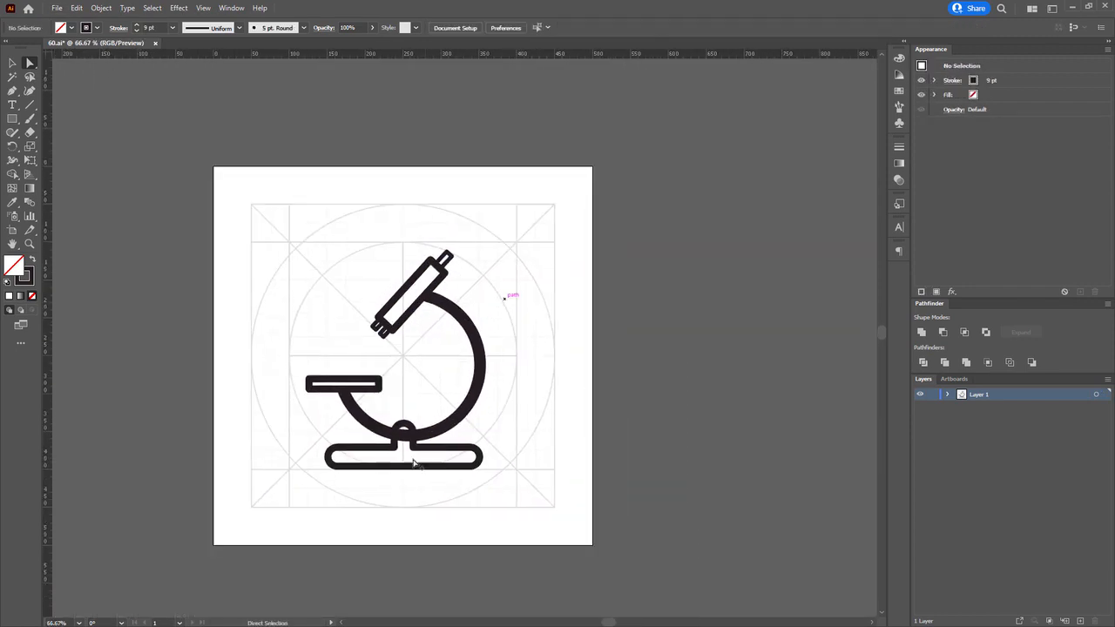
{"action": "scroll", "coordinate": [406, 433], "scroll_direction": "up", "scroll_amount": 3}
{"action": "left_click_drag", "start_coordinate": [469, 435], "coordinate": [468, 436]}
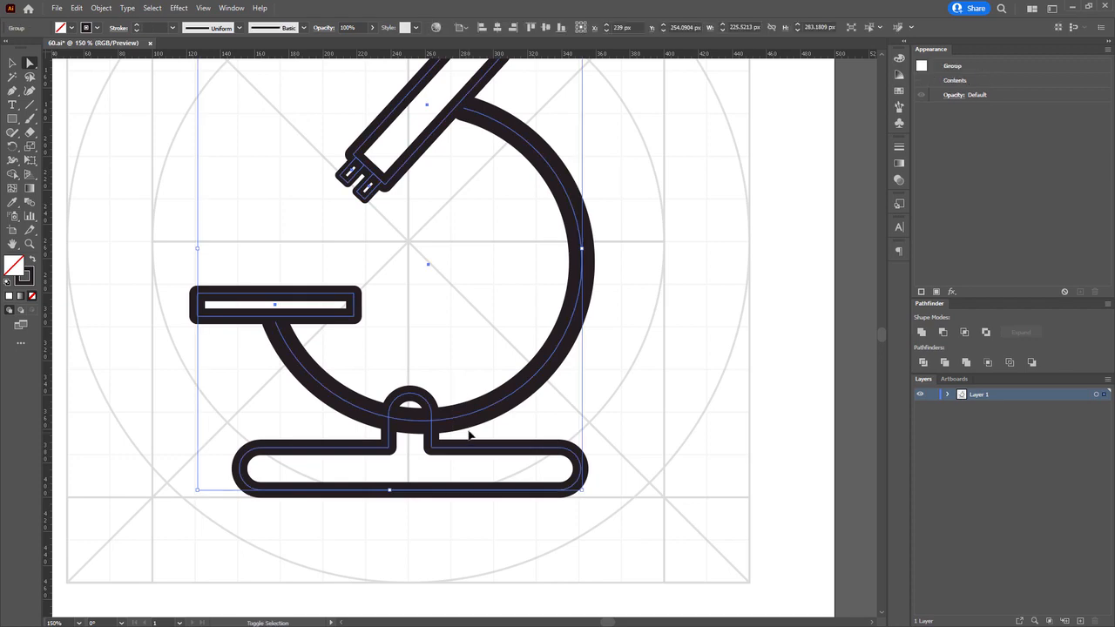
{"action": "key", "text": "ctrl+shift+g"}
Add anchor points to the arc path on both sides of the base's knob.
{"action": "left_click_drag", "start_coordinate": [456, 379], "coordinate": [471, 428]}
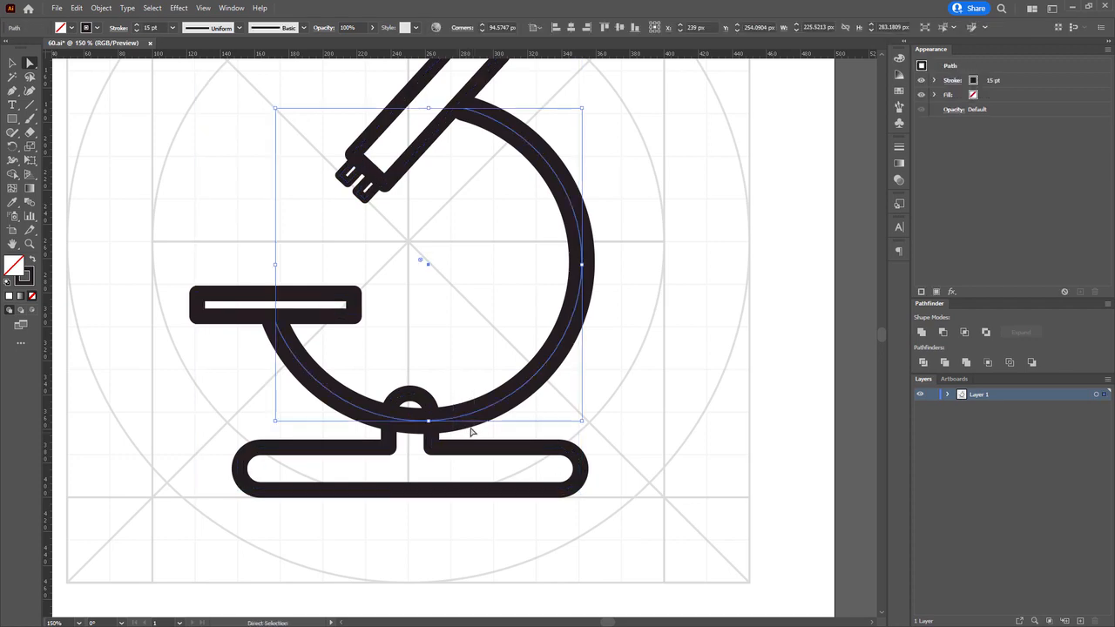
{"action": "scroll", "coordinate": [425, 426], "scroll_direction": "up", "scroll_amount": 4}
{"action": "key", "text": "plus"}
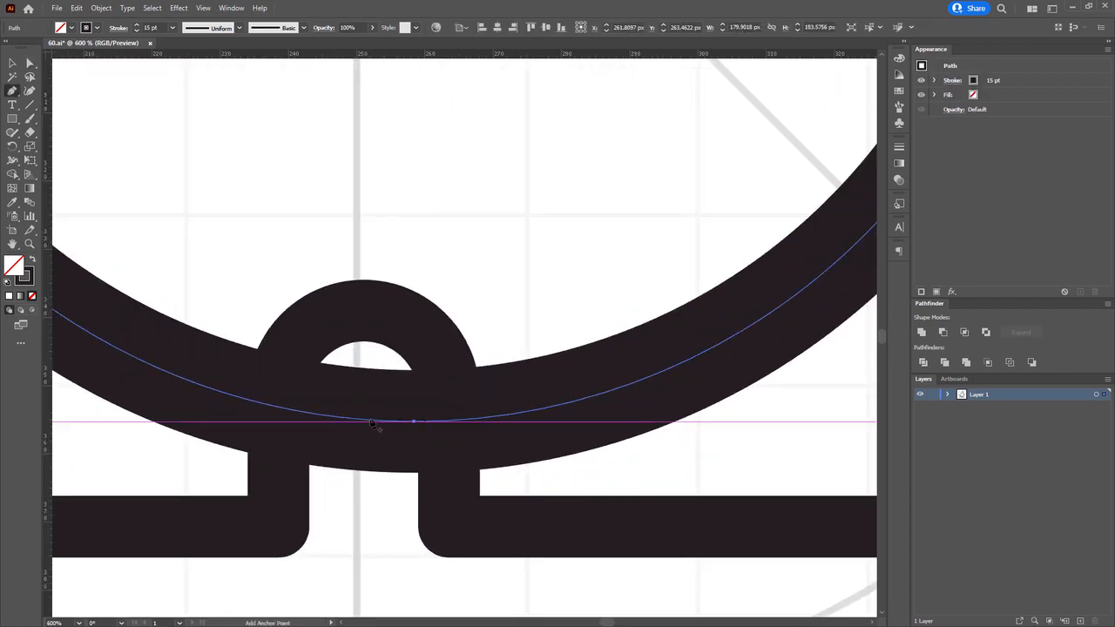
{"action": "left_click", "coordinate": [239, 397]}
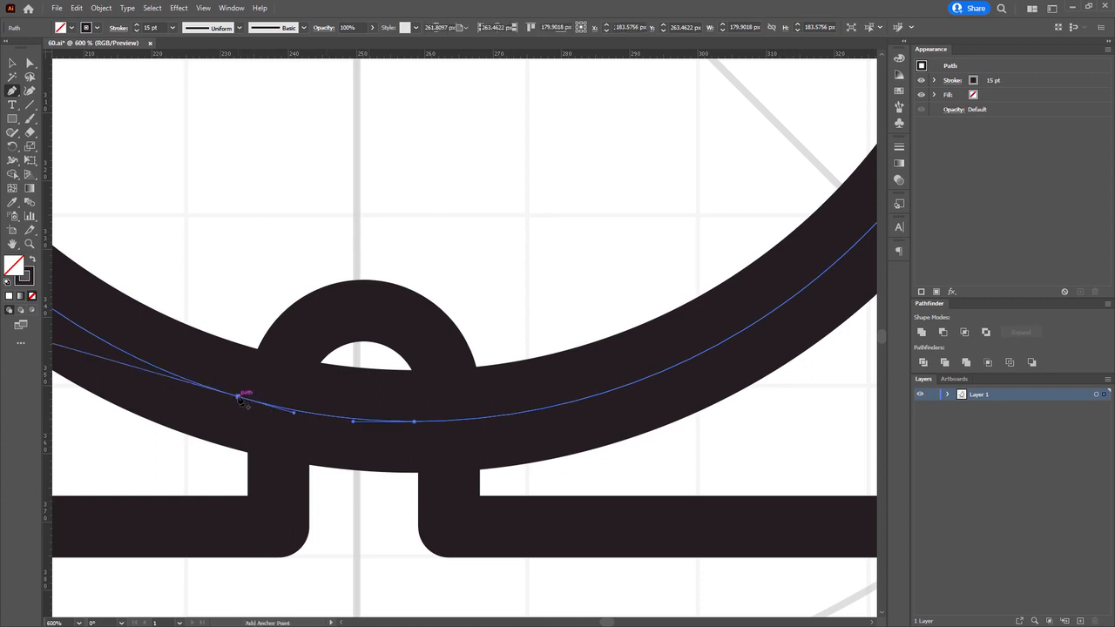
{"action": "left_click", "coordinate": [465, 422]}
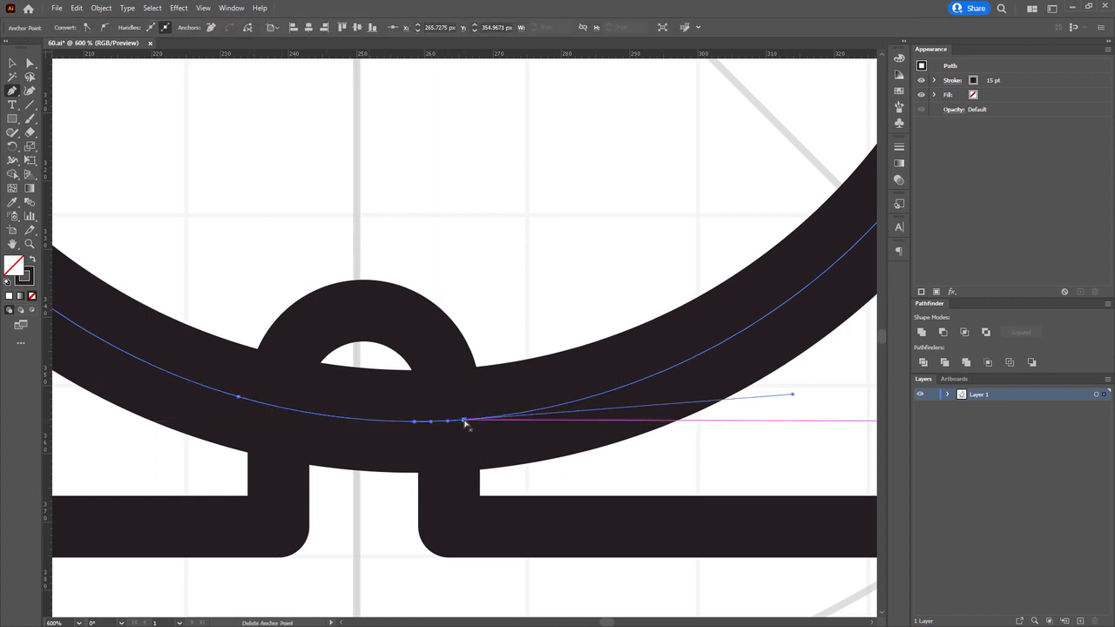
{"action": "key", "text": "ctrl+z"}
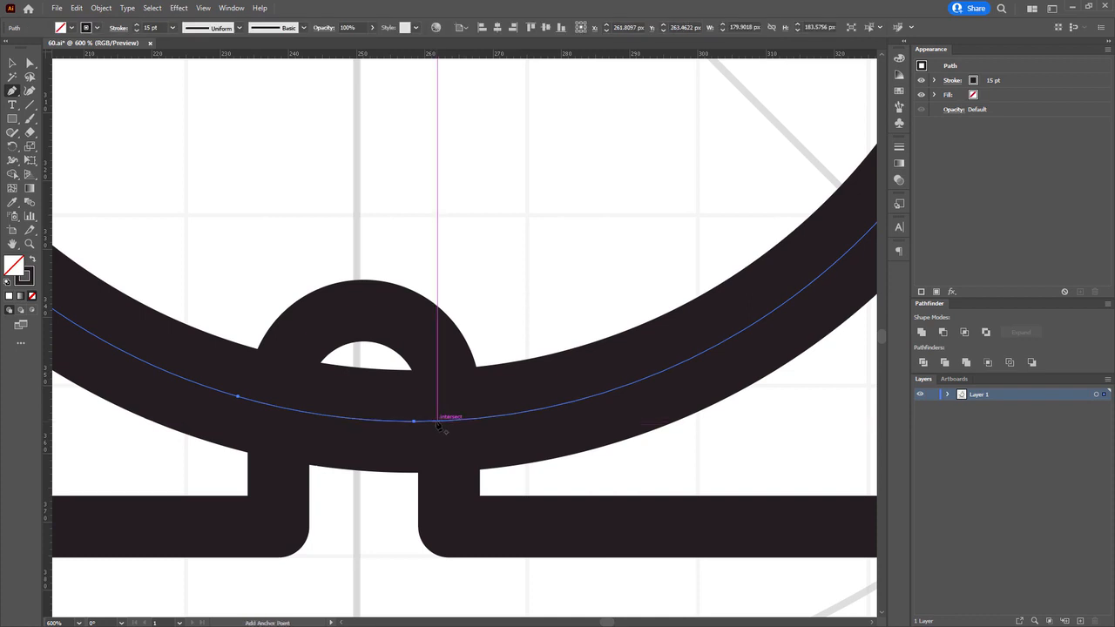
{"action": "left_click", "coordinate": [439, 421]}
Delete the arc's lowest anchor point to cut the arc open where it passes through the knob.
{"action": "left_click", "coordinate": [414, 422]}
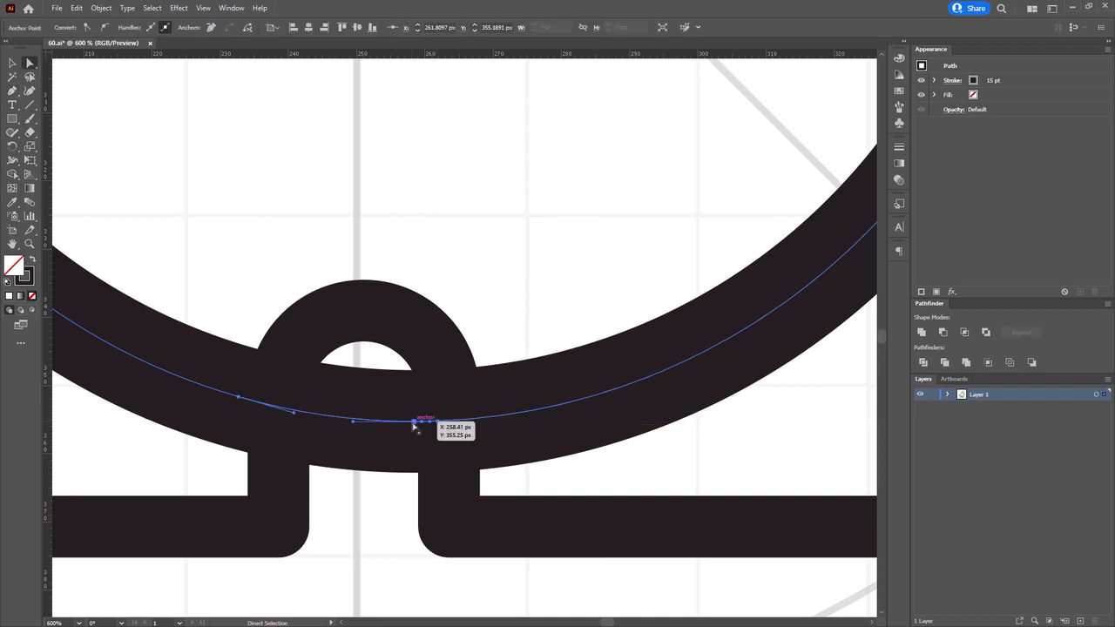
{"action": "key", "text": "Delete"}
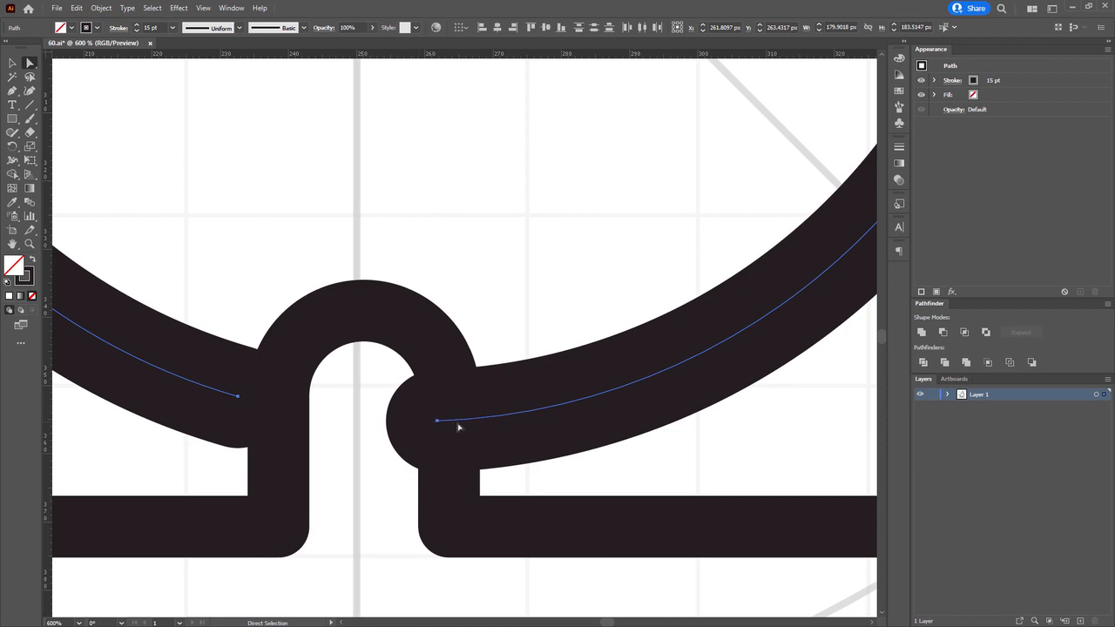
{"action": "key", "text": "ctrl+j"}
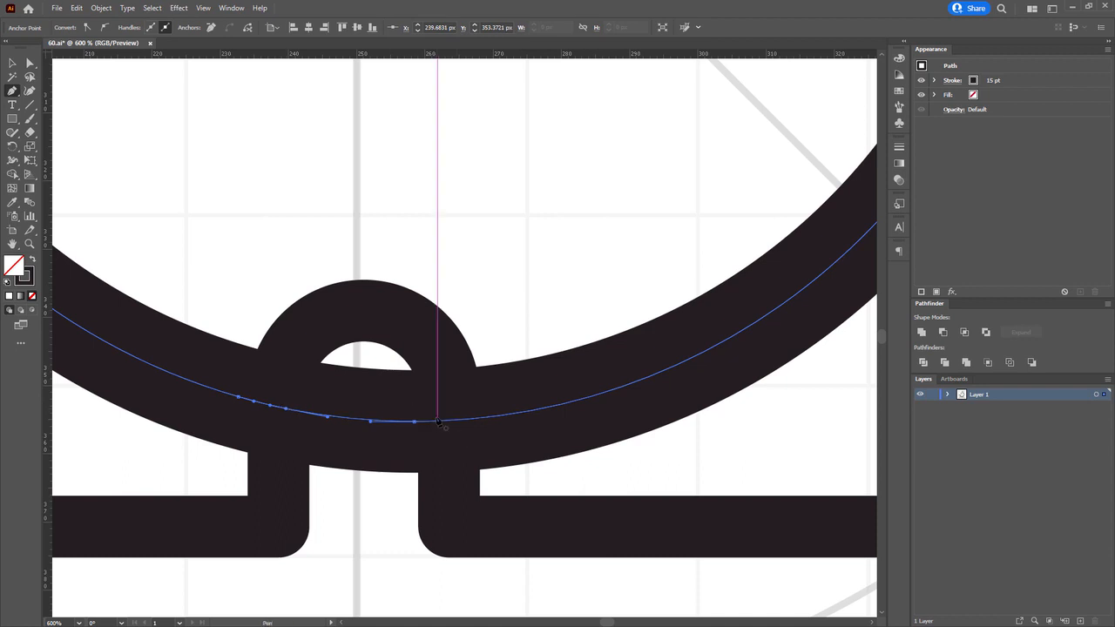
{"action": "key", "text": "Delete"}
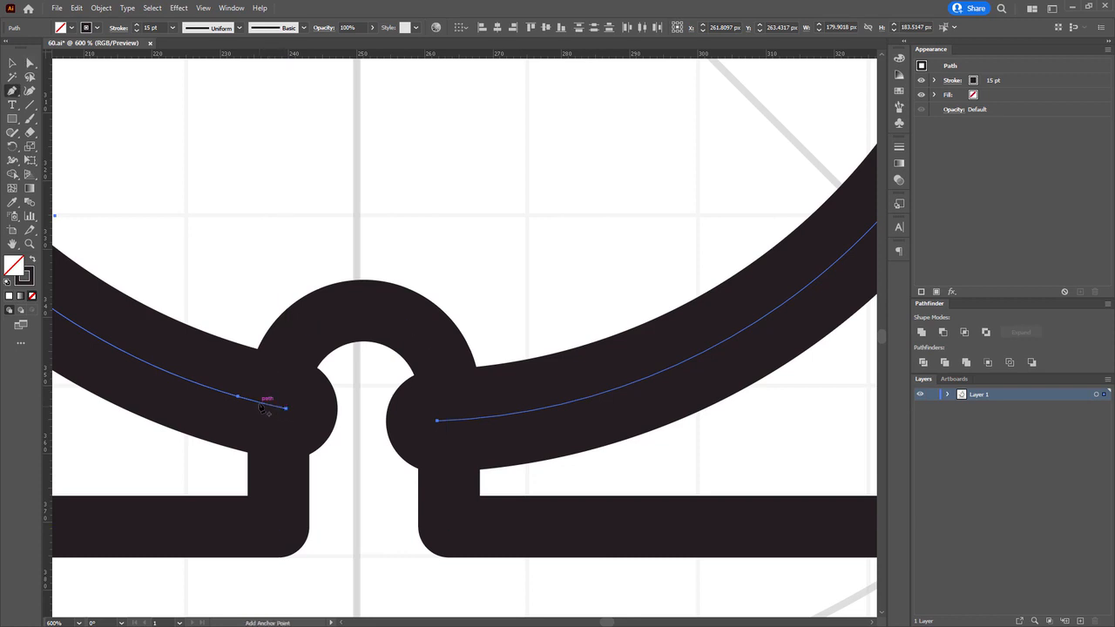
Trim the end of the left arc piece back so it stops inside the knob's left wall.
{"action": "left_click", "coordinate": [261, 403]}
{"action": "key", "text": "a"}
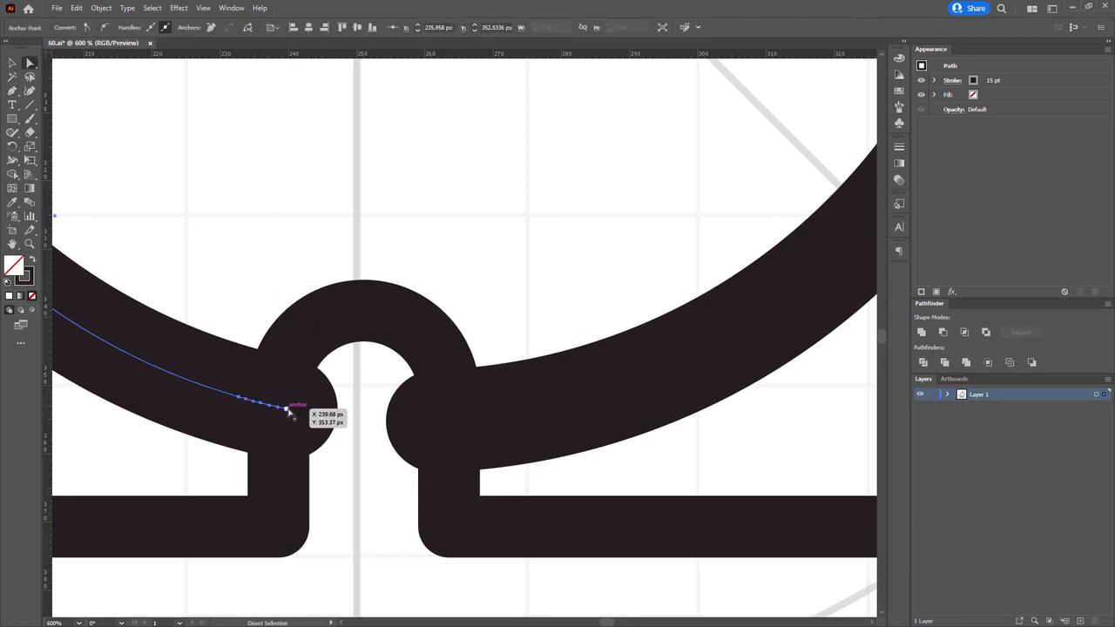
{"action": "left_click_drag", "start_coordinate": [288, 409], "coordinate": [256, 402]}
{"action": "left_click_drag", "start_coordinate": [257, 406], "coordinate": [258, 406]}
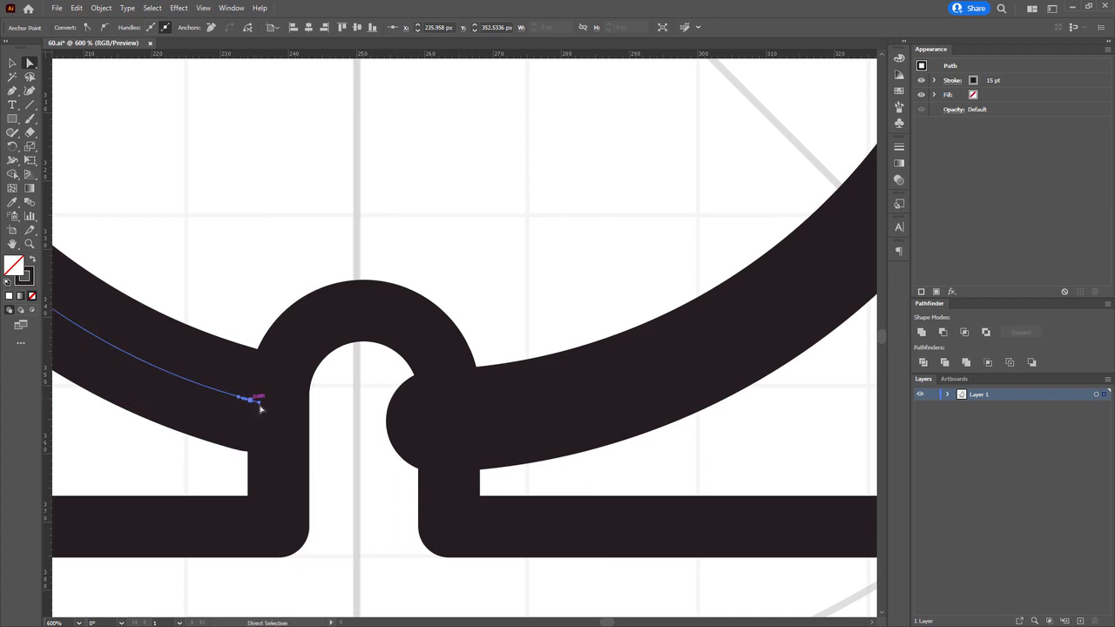
{"action": "key", "text": "Delete"}
Trim the end of the right arc piece back towards the knob's right wall.
{"action": "left_click", "coordinate": [445, 423]}
{"action": "left_click", "coordinate": [438, 424]}
{"action": "key", "text": "Delete"}
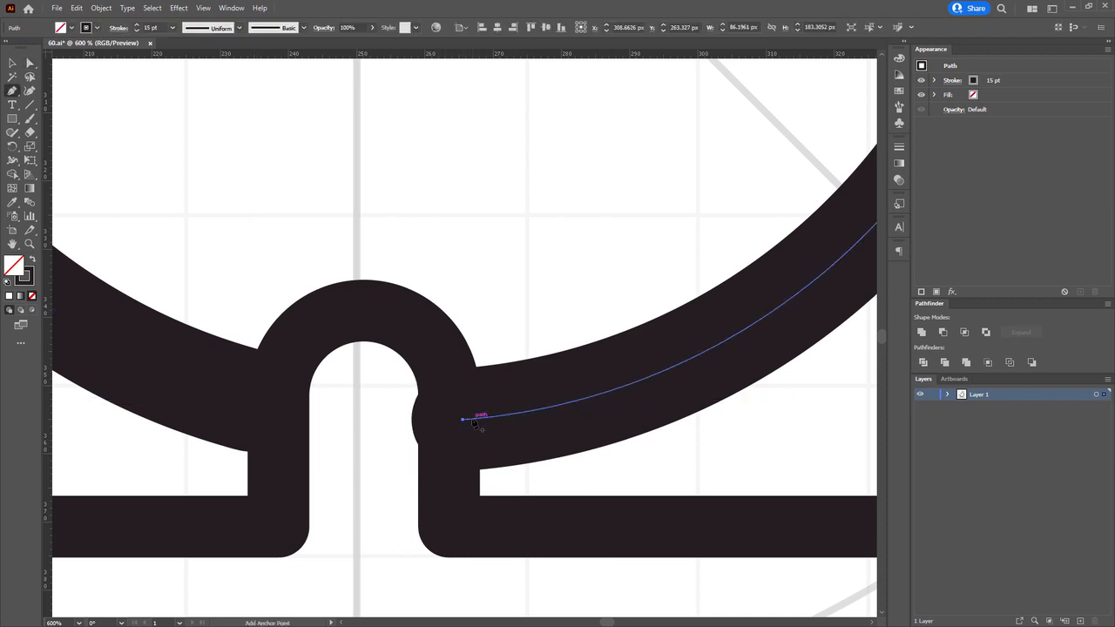
{"action": "left_click", "coordinate": [368, 428]}
Group all the microscope's parts and expand Layer 1 to list its contents.
{"action": "key", "text": "ctrl+1"}
{"action": "key", "text": "ctrl+a"}
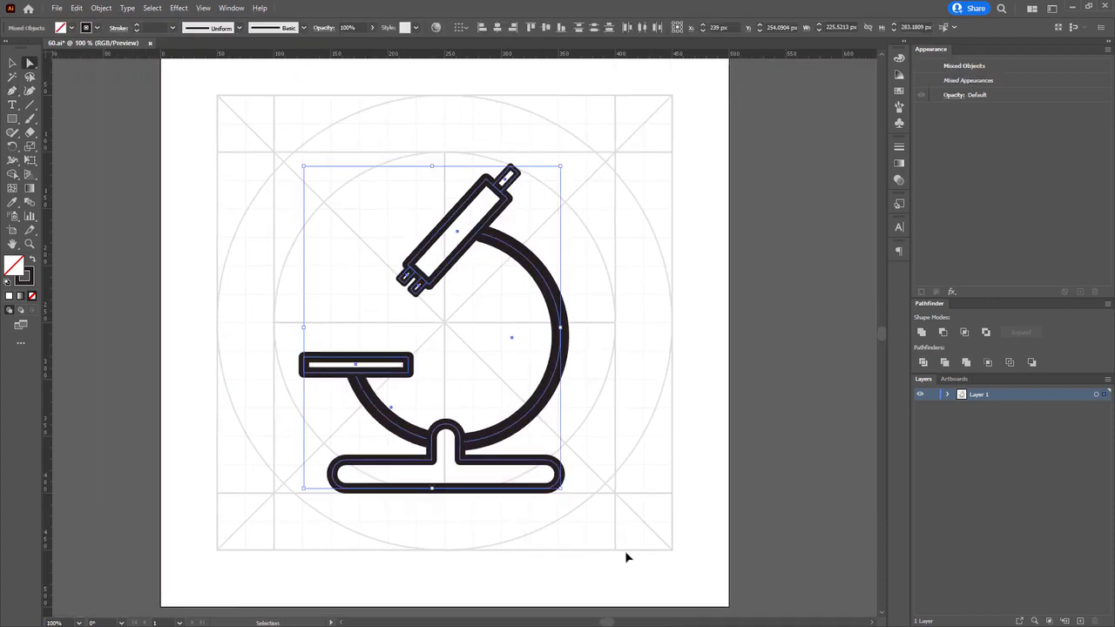
{"action": "left_click", "coordinate": [628, 557]}
{"action": "scroll", "coordinate": [575, 408], "scroll_direction": "down", "scroll_amount": 1}
{"action": "left_click", "coordinate": [948, 394]}
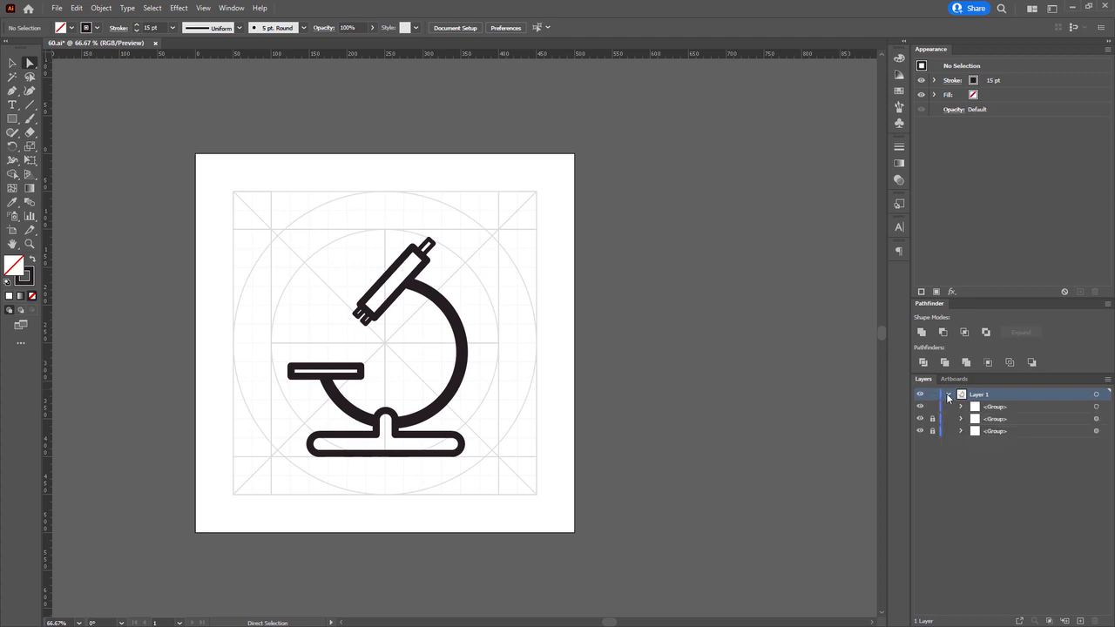
Unlock the grid groups and duplicate the artboard with its artwork to the right of the original.
{"action": "left_click_drag", "start_coordinate": [697, 345], "coordinate": [673, 327]}
{"action": "key", "text": "shift+o"}
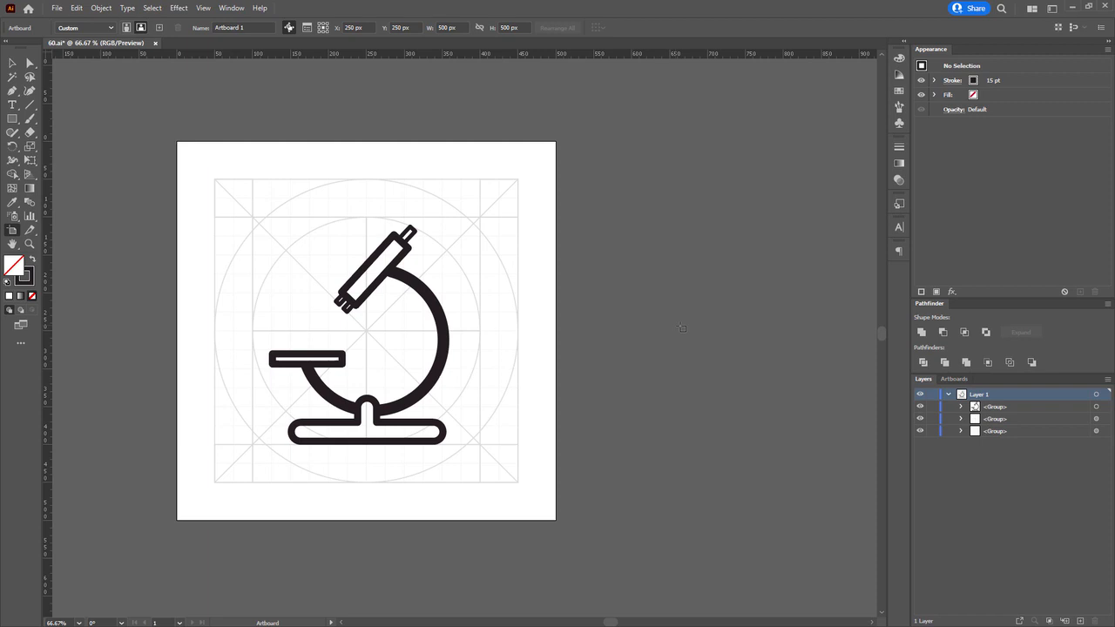
{"action": "left_click", "coordinate": [296, 149]}
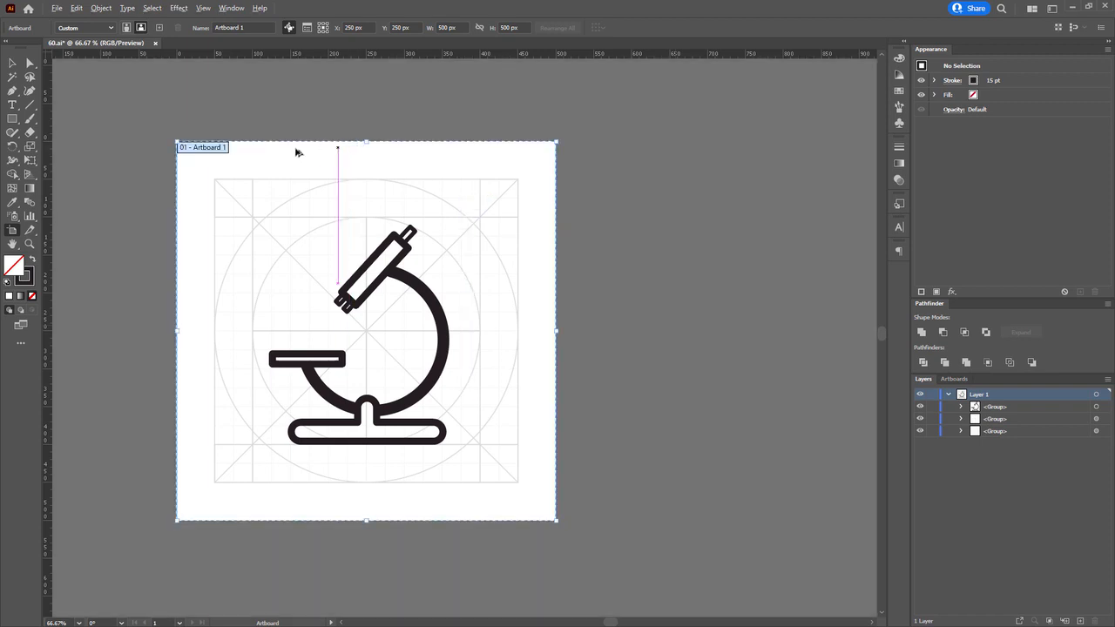
{"action": "left_click_drag", "start_coordinate": [219, 145], "coordinate": [615, 154]}
{"action": "key", "text": "Escape"}
Lock the two grid groups on the duplicated artboard.
{"action": "left_click_drag", "start_coordinate": [677, 115], "coordinate": [492, 102]}
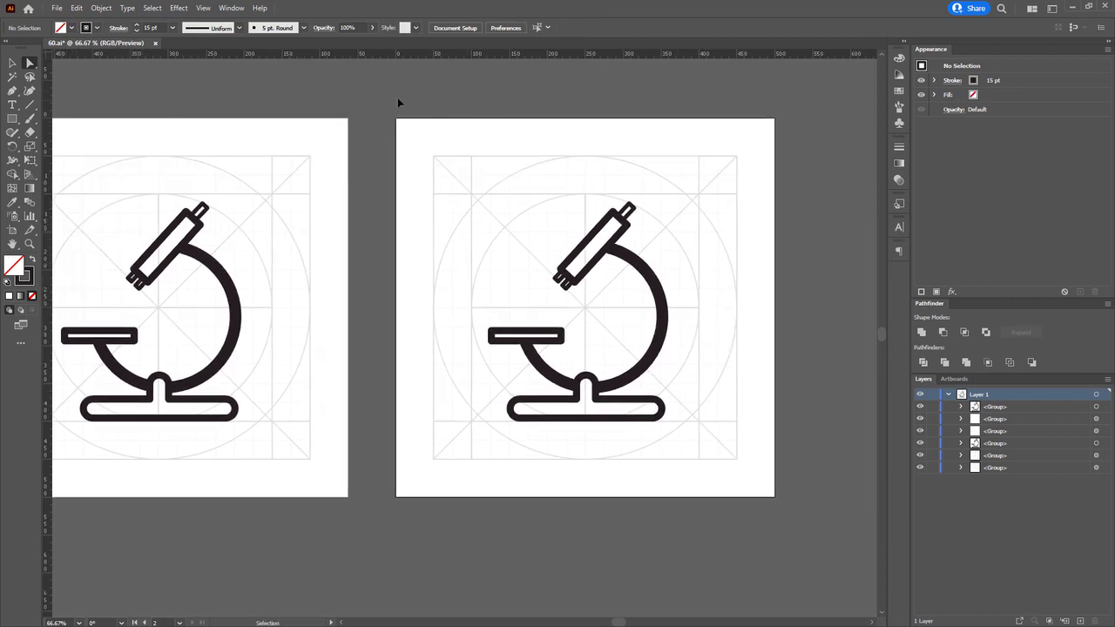
{"action": "left_click", "coordinate": [541, 264]}
{"action": "key", "text": "ctrl+2"}
{"action": "left_click_drag", "start_coordinate": [558, 263], "coordinate": [473, 276]}
{"action": "left_click_drag", "start_coordinate": [552, 270], "coordinate": [520, 274]}
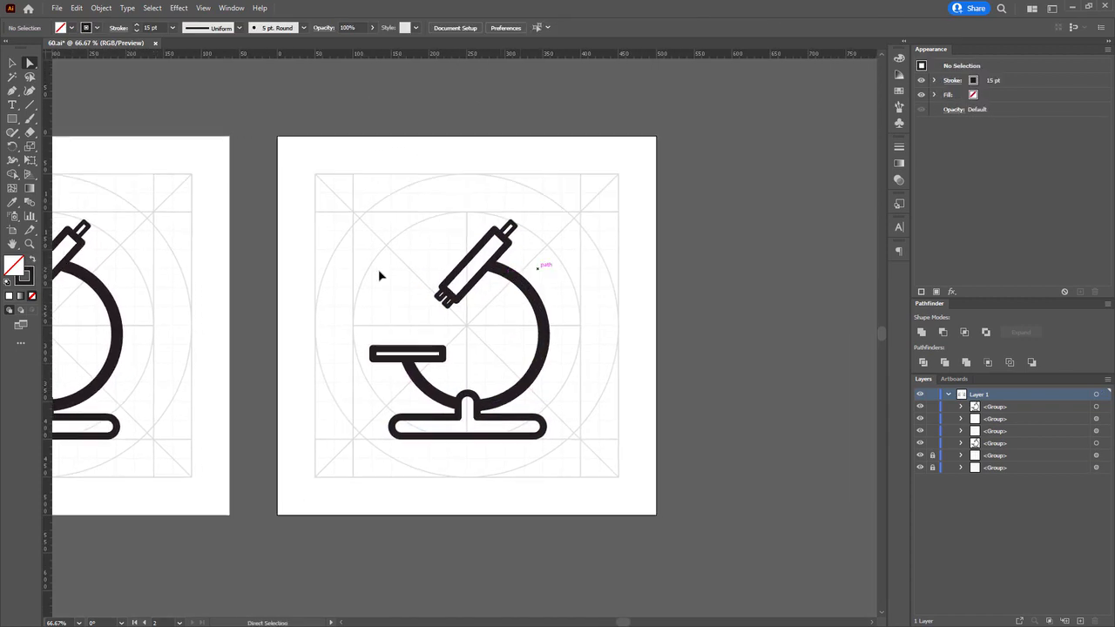
Cut the microscope copy and paste it in place on a new layer above Layer 1.
{"action": "left_click_drag", "start_coordinate": [327, 193], "coordinate": [589, 476]}
{"action": "scroll", "coordinate": [588, 476], "scroll_direction": "up", "scroll_amount": 2}
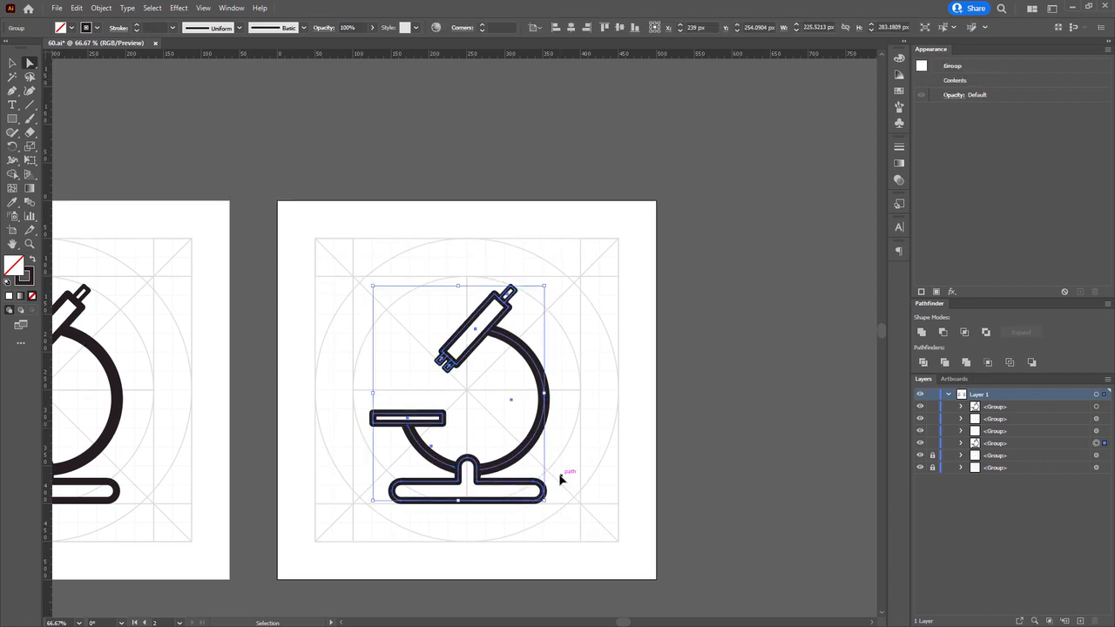
{"action": "key", "text": "ctrl+x"}
{"action": "key", "text": "ctrl+l"}
{"action": "key", "text": "ctrl+f"}
{"action": "left_click_drag", "start_coordinate": [533, 497], "coordinate": [534, 143]}
{"action": "scroll", "coordinate": [518, 305], "scroll_direction": "down", "scroll_amount": 2}
{"action": "scroll", "coordinate": [514, 323], "scroll_direction": "up", "scroll_amount": 1}
Select both arc pieces of the microscope copy.
{"action": "left_click_drag", "start_coordinate": [240, 129], "coordinate": [631, 547]}
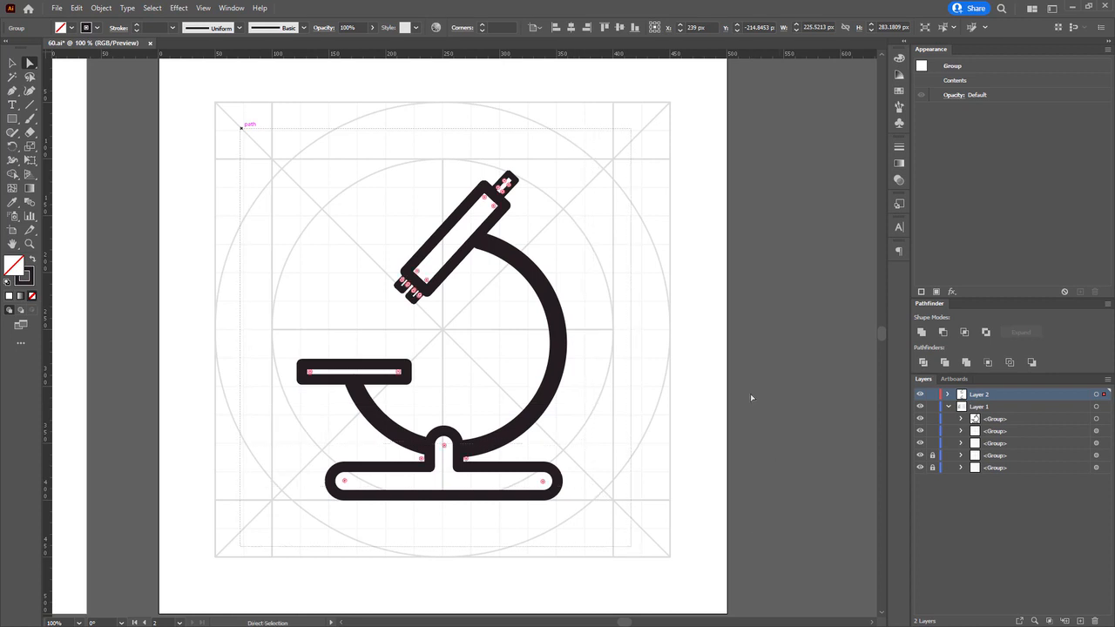
{"action": "left_click", "coordinate": [617, 339]}
{"action": "mouse_move", "coordinate": [529, 324]}
{"action": "left_mouse_down"}
{"action": "mouse_move", "coordinate": [625, 326]}
{"action": "mouse_move", "coordinate": [504, 328]}
{"action": "left_mouse_up"}
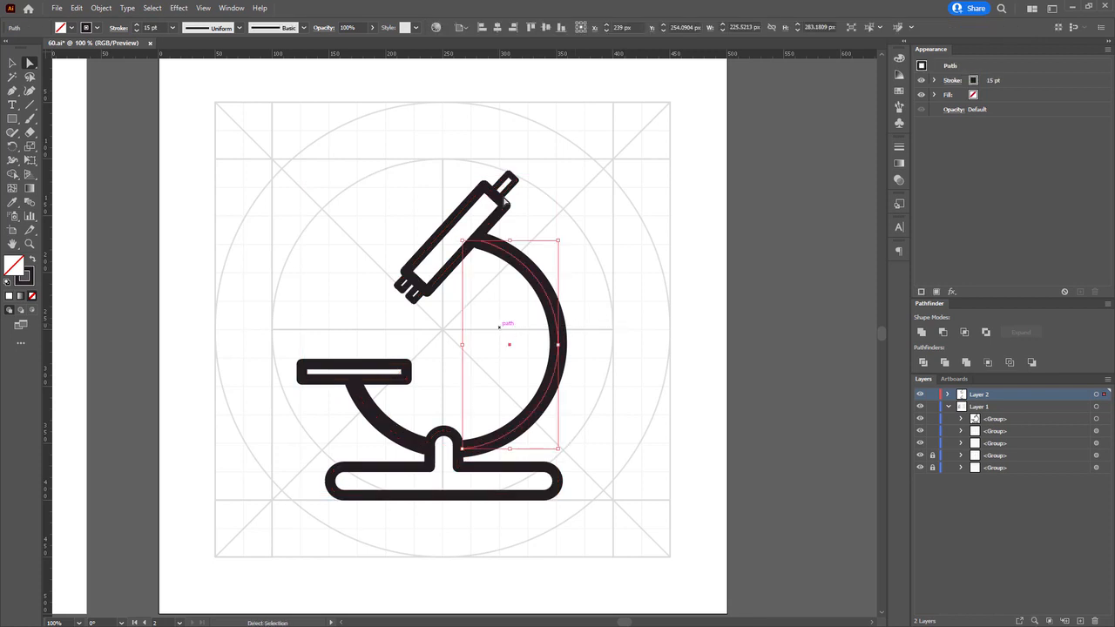
{"action": "left_click", "coordinate": [374, 427], "text": "shift"}
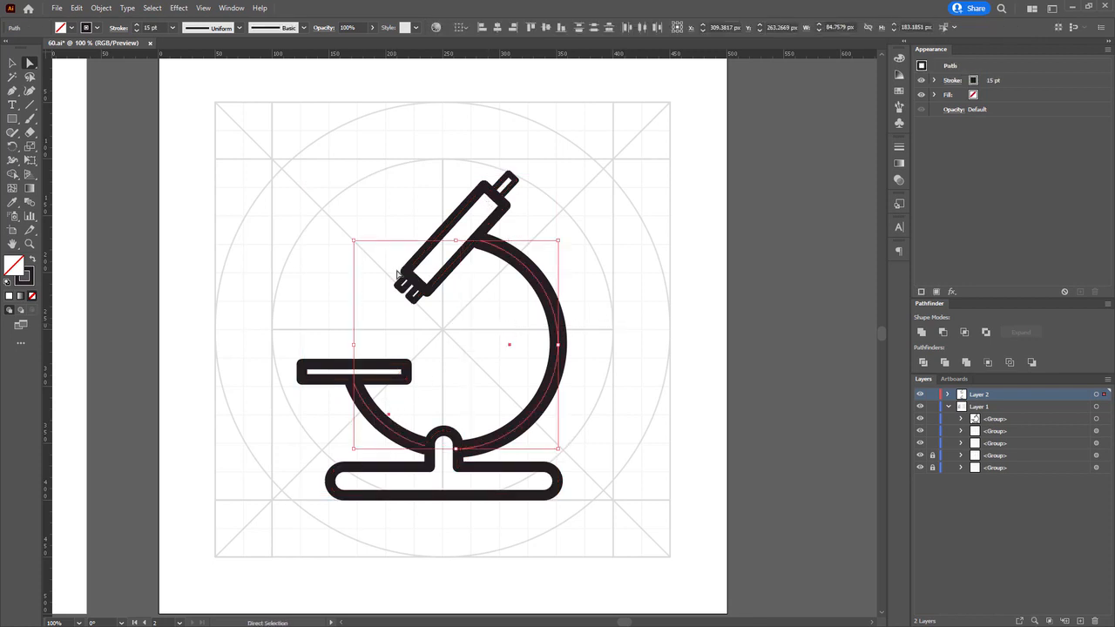
{"action": "key", "text": "a"}
Try an 18 pt stroke on both arc pieces and undo it.
{"action": "left_click", "coordinate": [151, 28]}
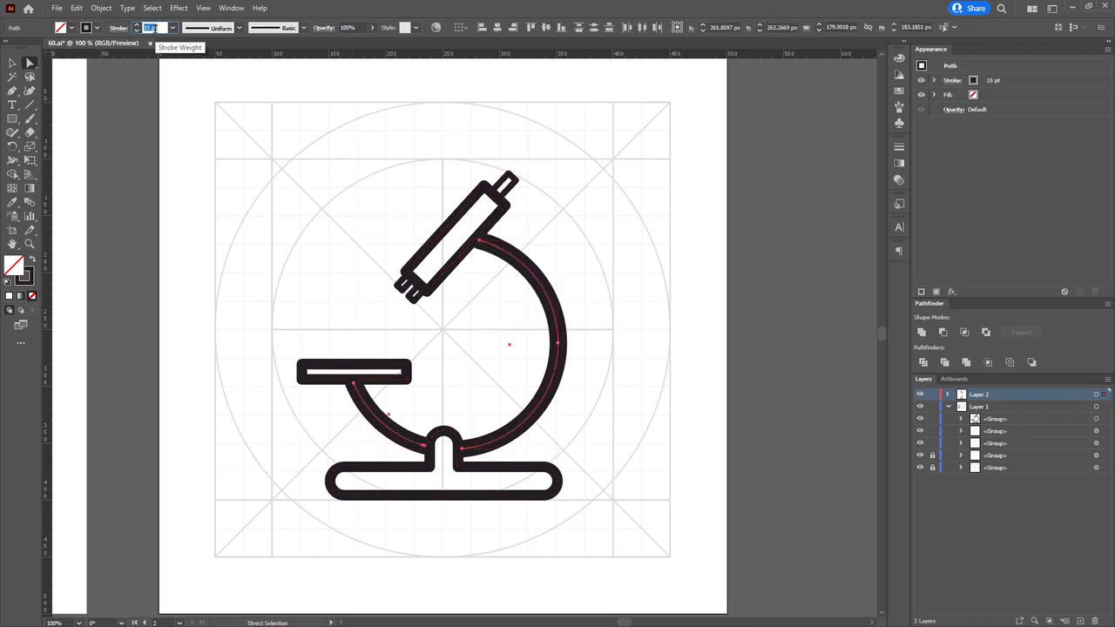
{"action": "type", "text": "18"}
{"action": "key", "text": "Return"}
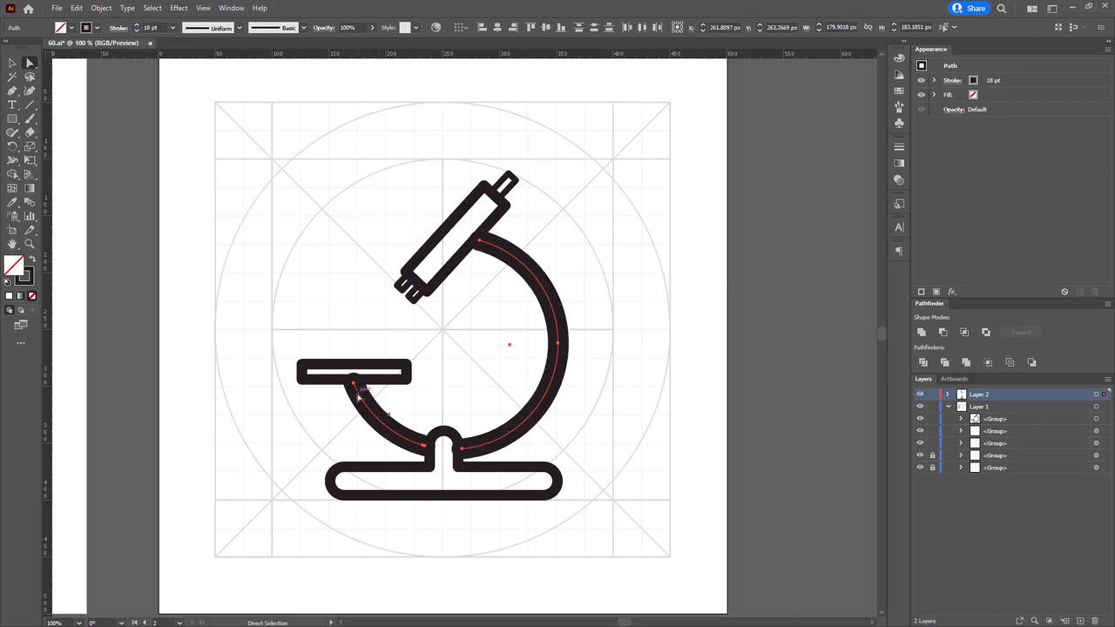
{"action": "key", "text": "ctrl"}
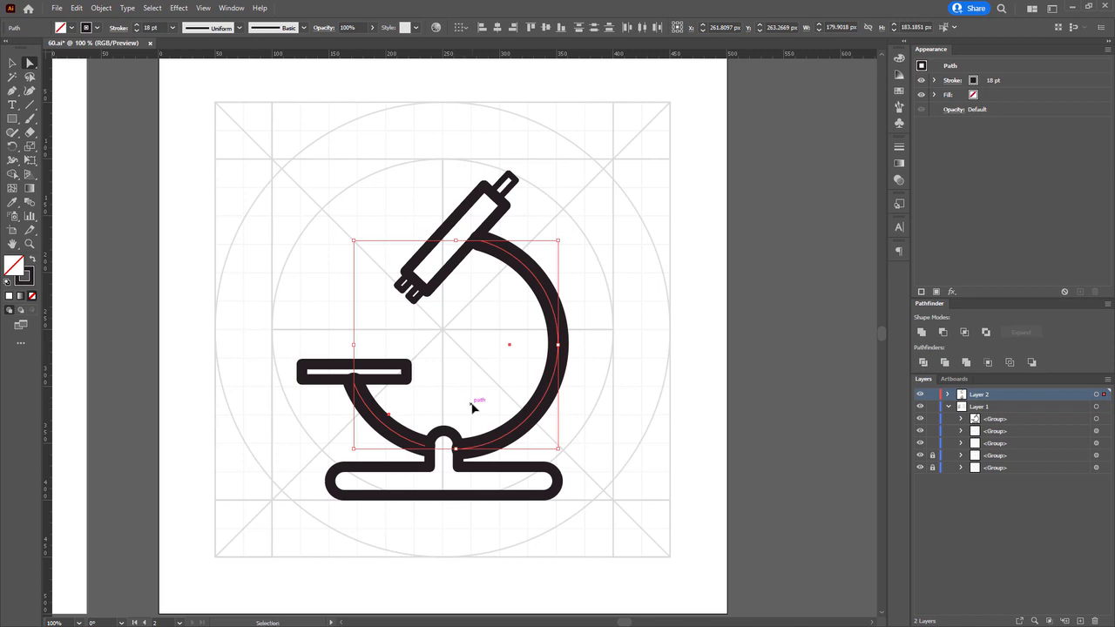
{"action": "key", "text": "ctrl+z"}
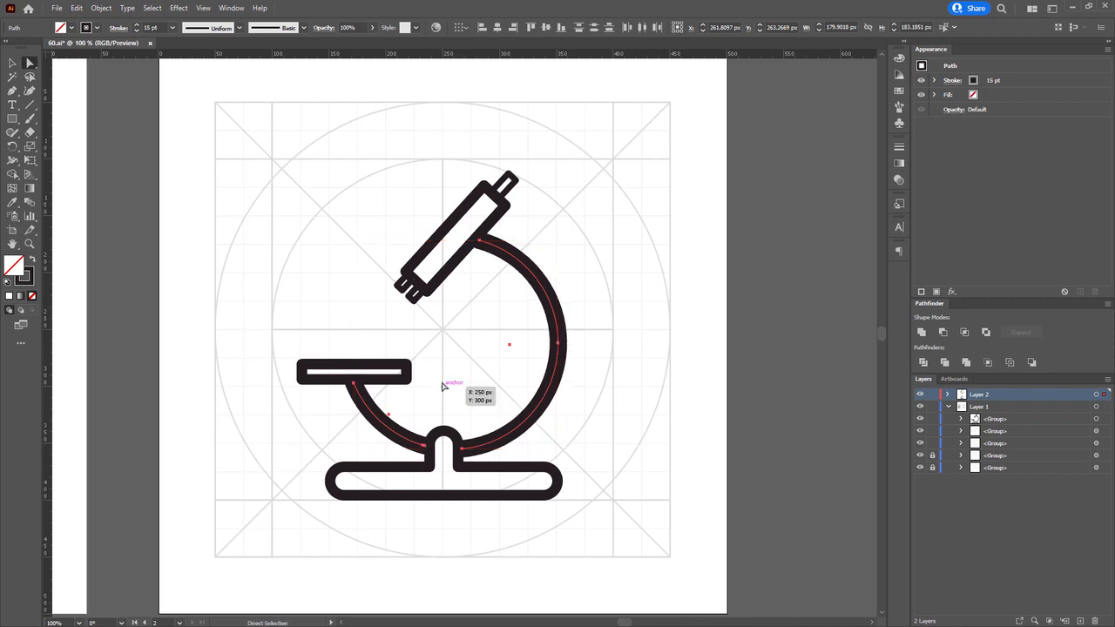
Expand the fill and stroke of both arc pieces into filled shapes and deselect them.
{"action": "left_click", "coordinate": [101, 8]}
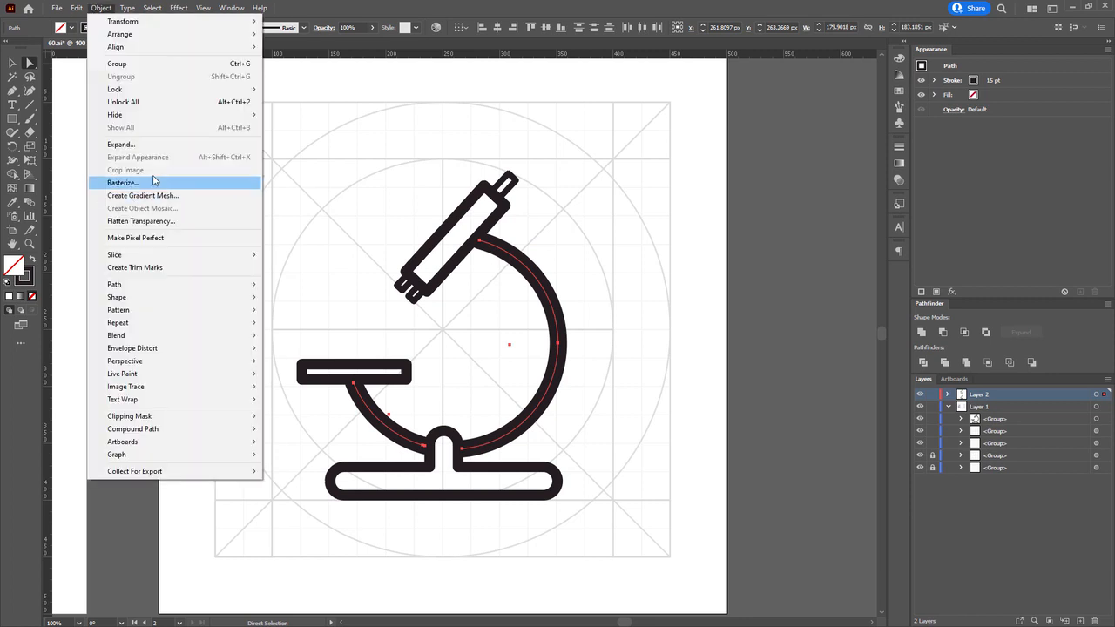
{"action": "left_click", "coordinate": [140, 145]}
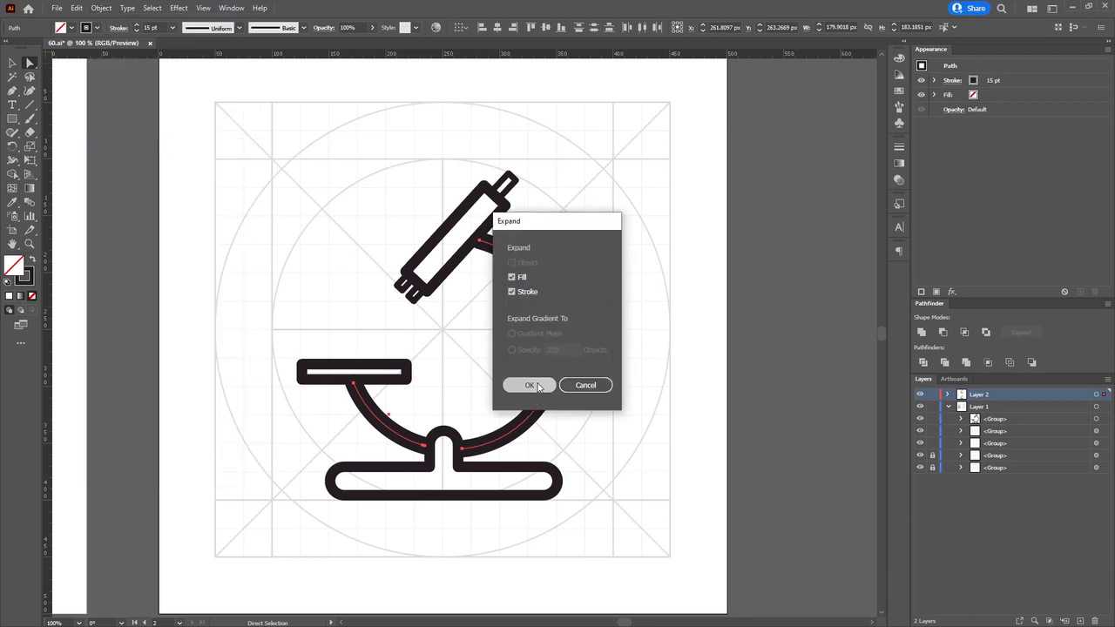
{"action": "left_click", "coordinate": [528, 386]}
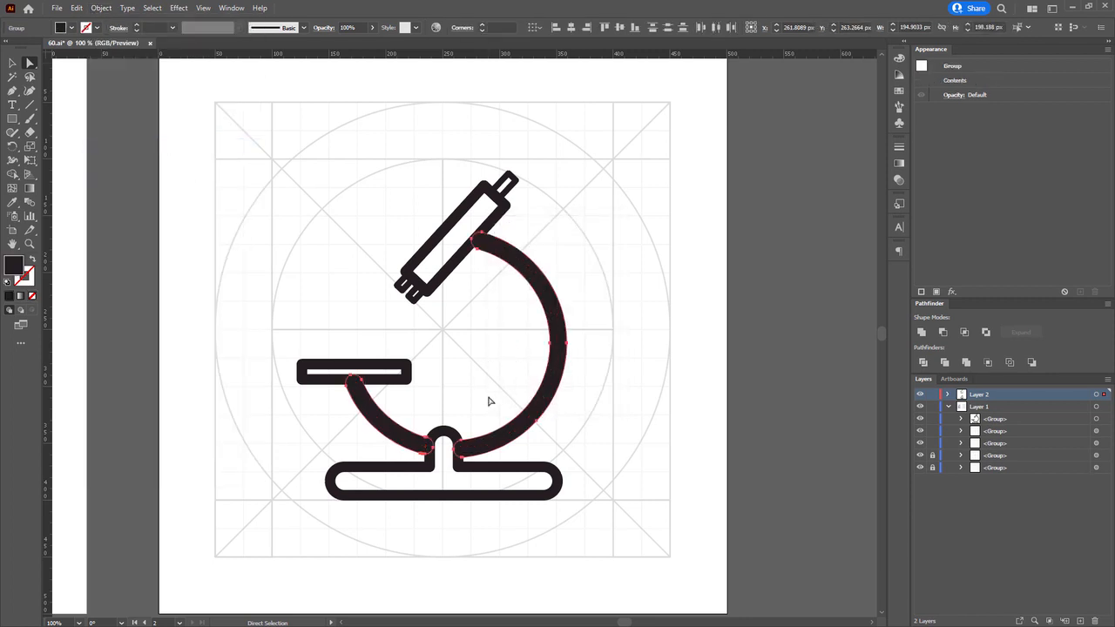
{"action": "left_click", "coordinate": [489, 402]}
{"action": "left_click_drag", "start_coordinate": [488, 400], "coordinate": [497, 346]}
Try swapping the base outline's fill and stroke, restore them, and expand its fill and stroke into filled shapes.
{"action": "left_click", "coordinate": [565, 436]}
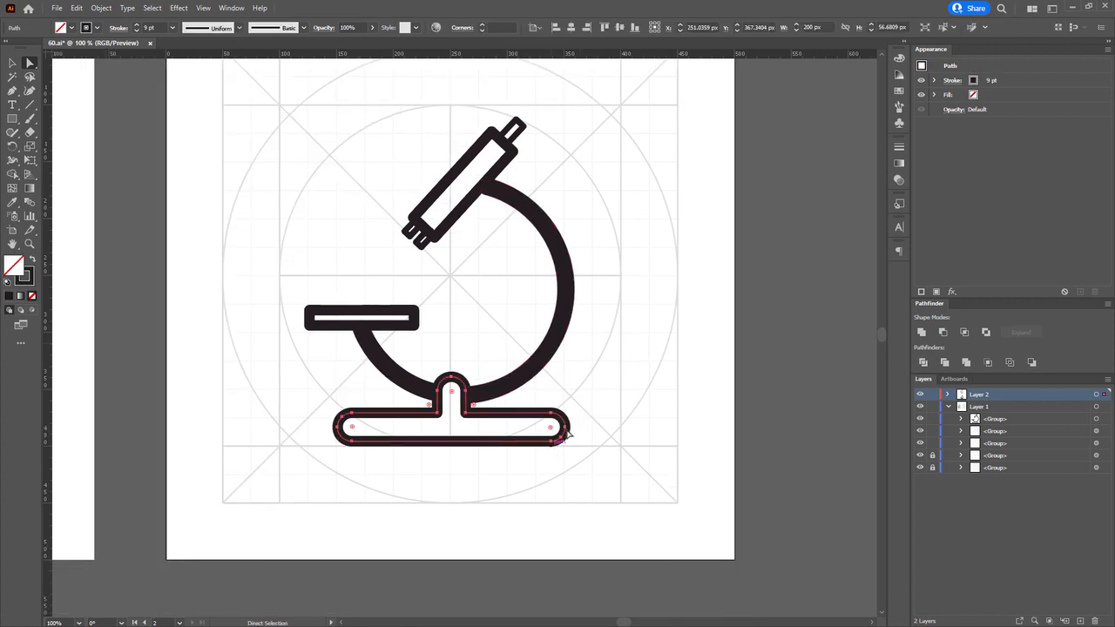
{"action": "key", "text": "shift+x"}
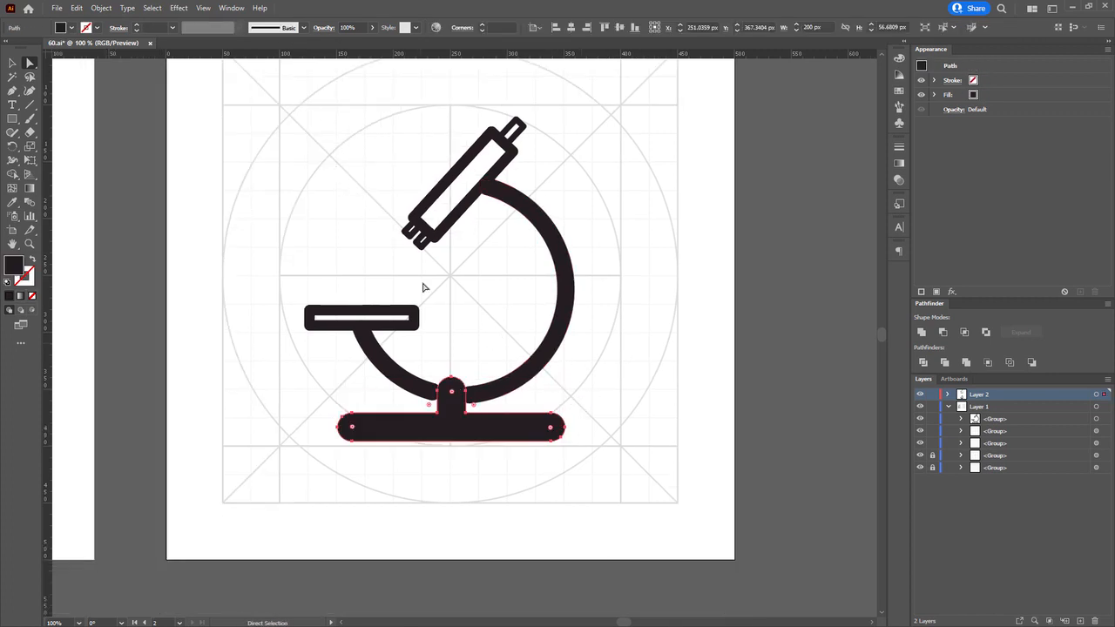
{"action": "key", "text": "shift+x"}
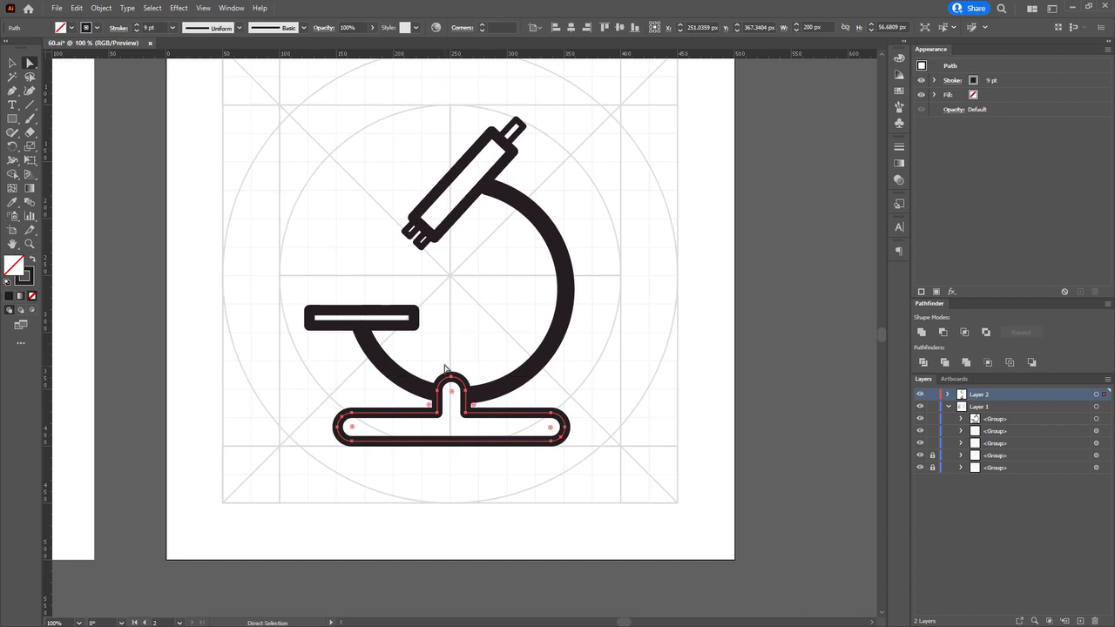
{"action": "scroll", "coordinate": [447, 418], "scroll_direction": "up", "scroll_amount": 2}
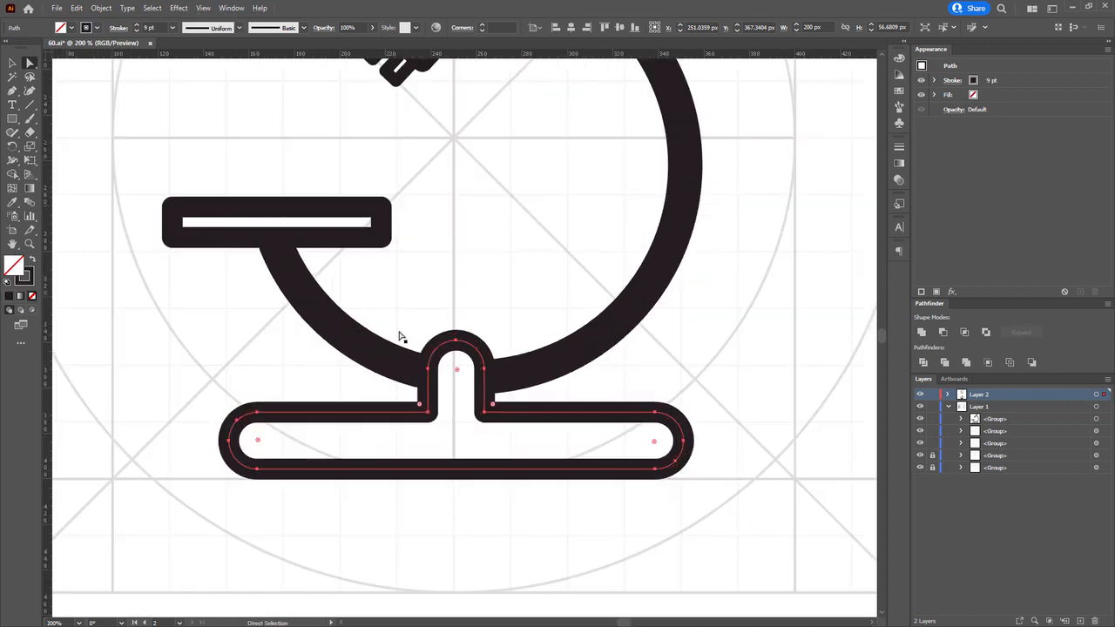
{"action": "left_click", "coordinate": [103, 8]}
{"action": "left_click", "coordinate": [211, 144]}
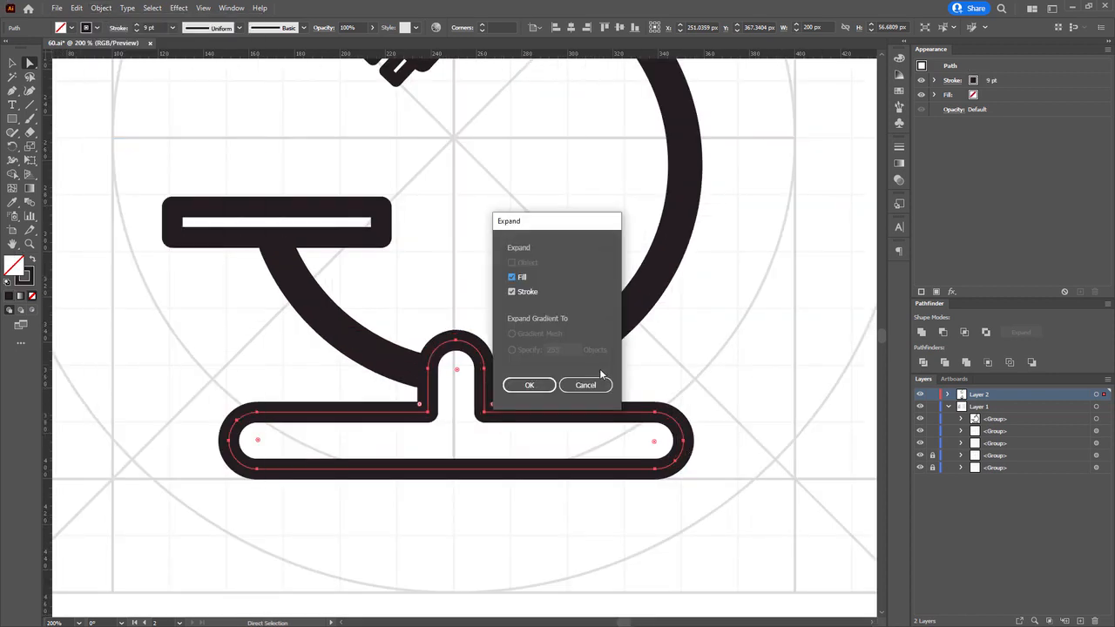
{"action": "left_click", "coordinate": [529, 385]}
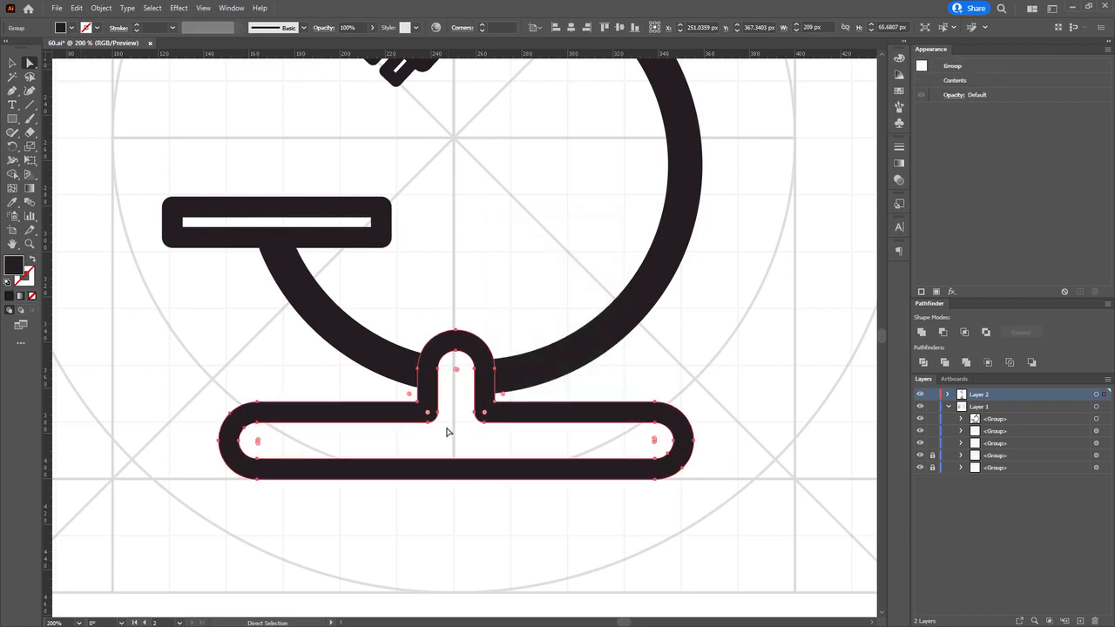
Delete the inner outlines of the expanded base so it becomes a solid silhouette.
{"action": "left_click_drag", "start_coordinate": [422, 417], "coordinate": [421, 414]}
{"action": "key", "text": "Delete"}
{"action": "key", "text": "Delete"}
{"action": "key", "text": "space"}
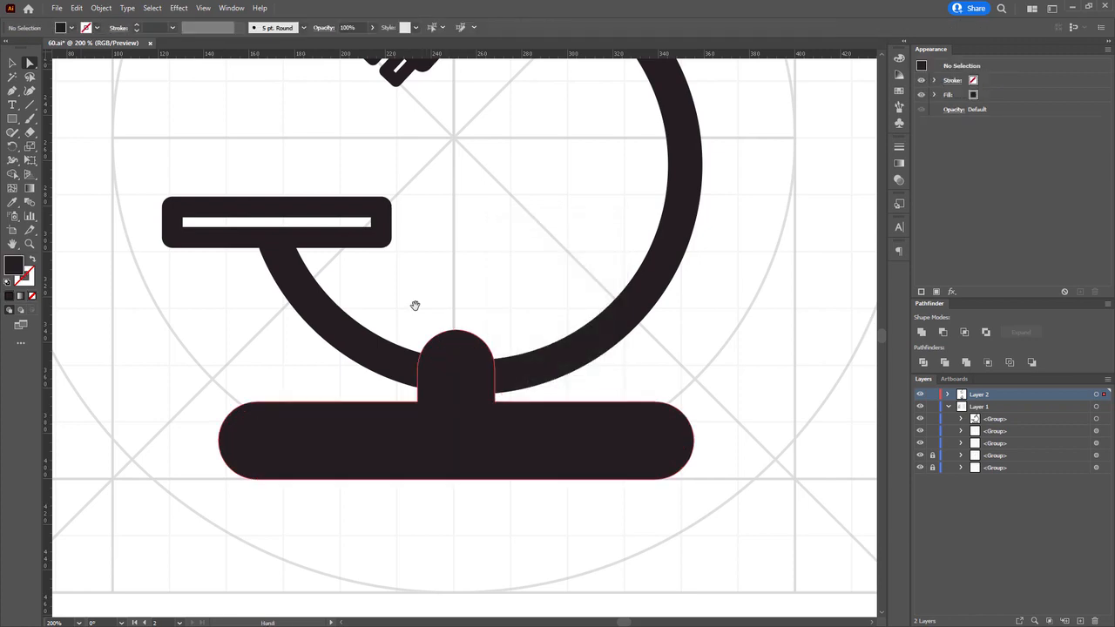
Select the platform rectangle and swap its stroke and fill to make it a solid shape.
{"action": "left_click_drag", "start_coordinate": [408, 295], "coordinate": [490, 406]}
{"action": "scroll", "coordinate": [300, 340], "scroll_direction": "up", "scroll_amount": 3}
{"action": "left_click_drag", "start_coordinate": [200, 192], "coordinate": [314, 479]}
{"action": "scroll", "coordinate": [315, 459], "scroll_direction": "down", "scroll_amount": 2}
{"action": "key", "text": "shift+x"}
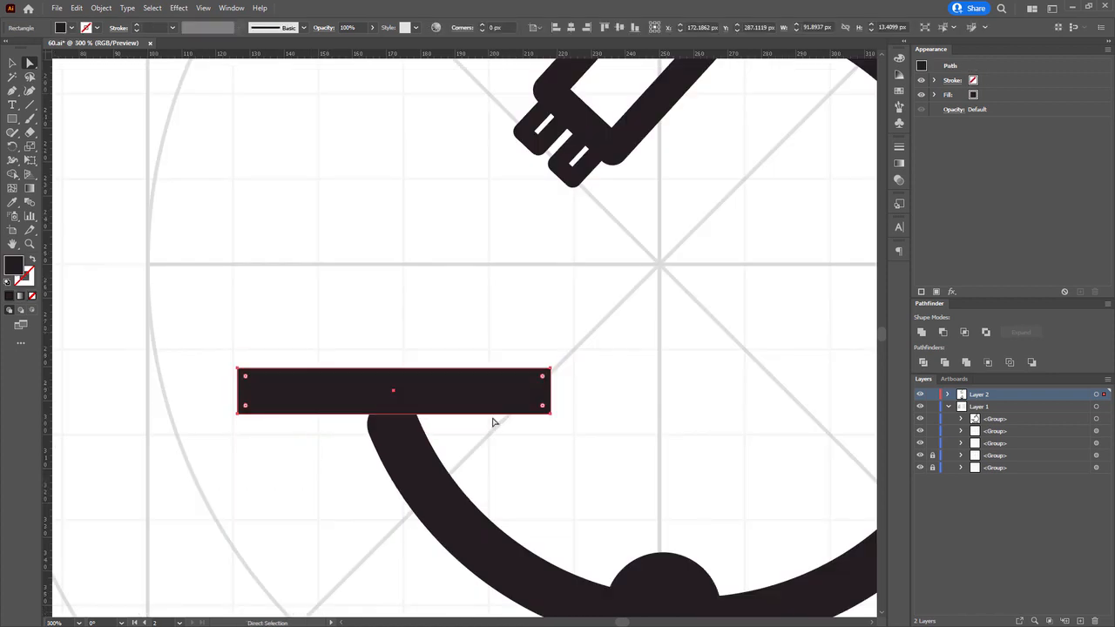
Enlarge the solid platform to about 20 px tall and extend both ends to the nearest grid lines.
{"action": "key", "text": "v"}
{"action": "left_click_drag", "start_coordinate": [394, 414], "coordinate": [394, 436]}
{"action": "scroll", "coordinate": [143, 390], "scroll_direction": "up", "scroll_amount": 2}
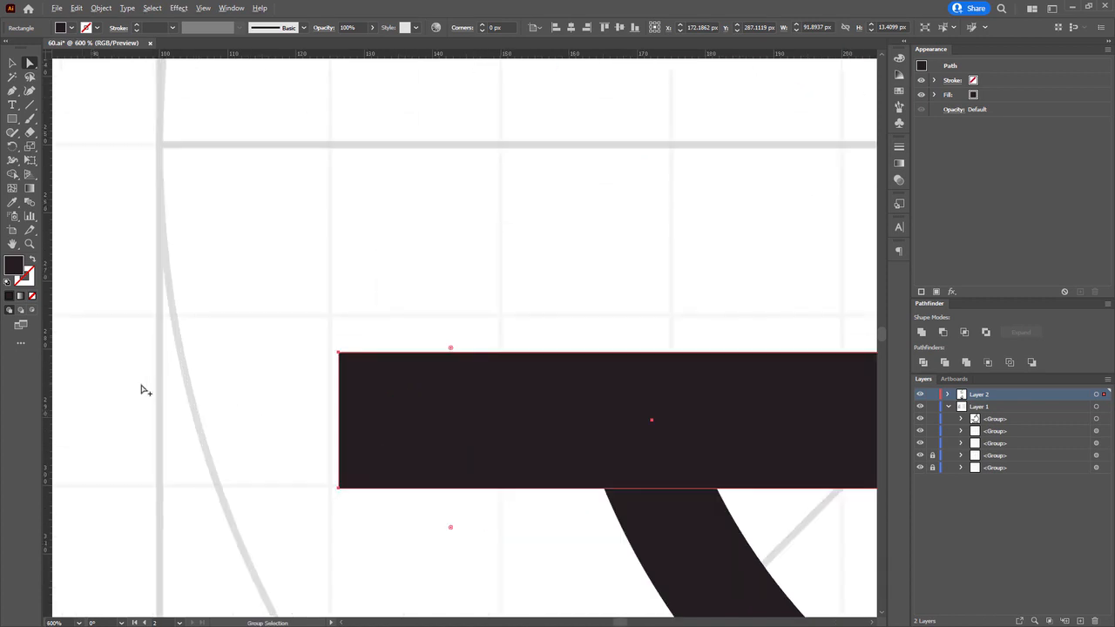
{"action": "left_click_drag", "start_coordinate": [212, 311], "coordinate": [331, 490]}
{"action": "key", "text": "space"}
{"action": "left_click_drag", "start_coordinate": [487, 482], "coordinate": [129, 422]}
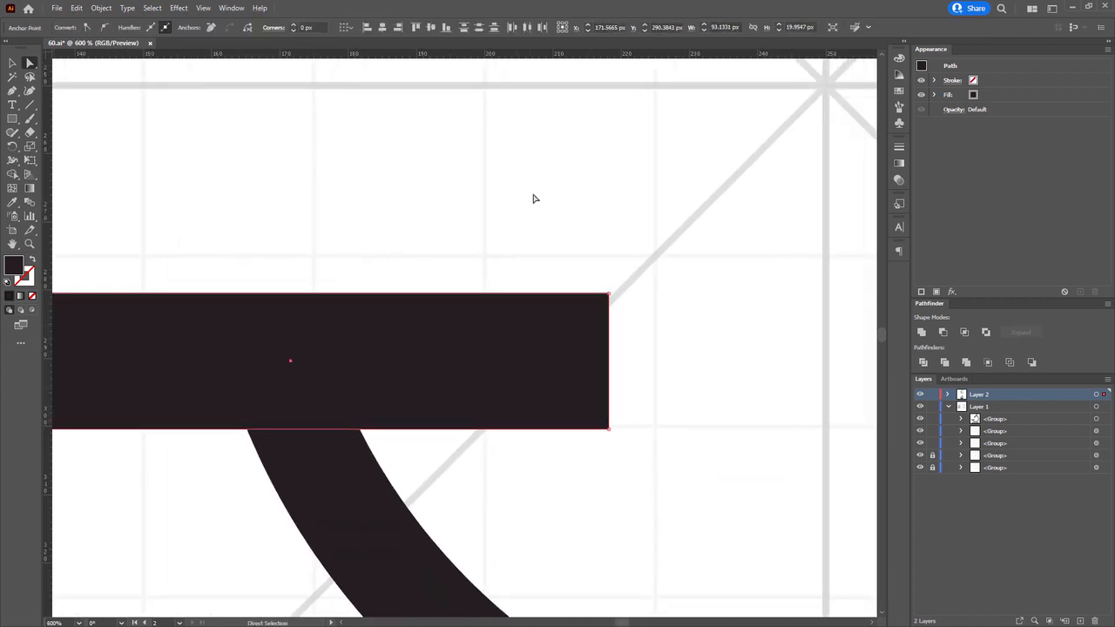
{"action": "left_click_drag", "start_coordinate": [609, 426], "coordinate": [657, 435]}
Swap stroke and fill on the tube, its two lower prongs and the eyepiece to make them solid.
{"action": "scroll", "coordinate": [657, 436], "scroll_direction": "down", "scroll_amount": 4}
{"action": "left_click_drag", "start_coordinate": [663, 358], "coordinate": [594, 359]}
{"action": "left_click_drag", "start_coordinate": [619, 278], "coordinate": [551, 229]}
{"action": "key", "text": "space"}
{"action": "mouse_move", "coordinate": [550, 237]}
{"action": "left_mouse_down"}
{"action": "mouse_move", "coordinate": [465, 284]}
{"action": "mouse_move", "coordinate": [541, 324]}
{"action": "left_mouse_up"}
{"action": "left_click", "coordinate": [646, 167], "text": "shift"}
{"action": "key", "text": "shift+x"}
{"action": "left_click", "coordinate": [668, 184]}
Round the outer end corners of the two lower prongs and the corners of the tube.
{"action": "scroll", "coordinate": [424, 338], "scroll_direction": "up", "scroll_amount": 2}
{"action": "left_click_drag", "start_coordinate": [597, 383], "coordinate": [339, 505]}
{"action": "scroll", "coordinate": [546, 321], "scroll_direction": "up", "scroll_amount": 4}
{"action": "key", "text": "space"}
{"action": "left_click", "coordinate": [338, 251]}
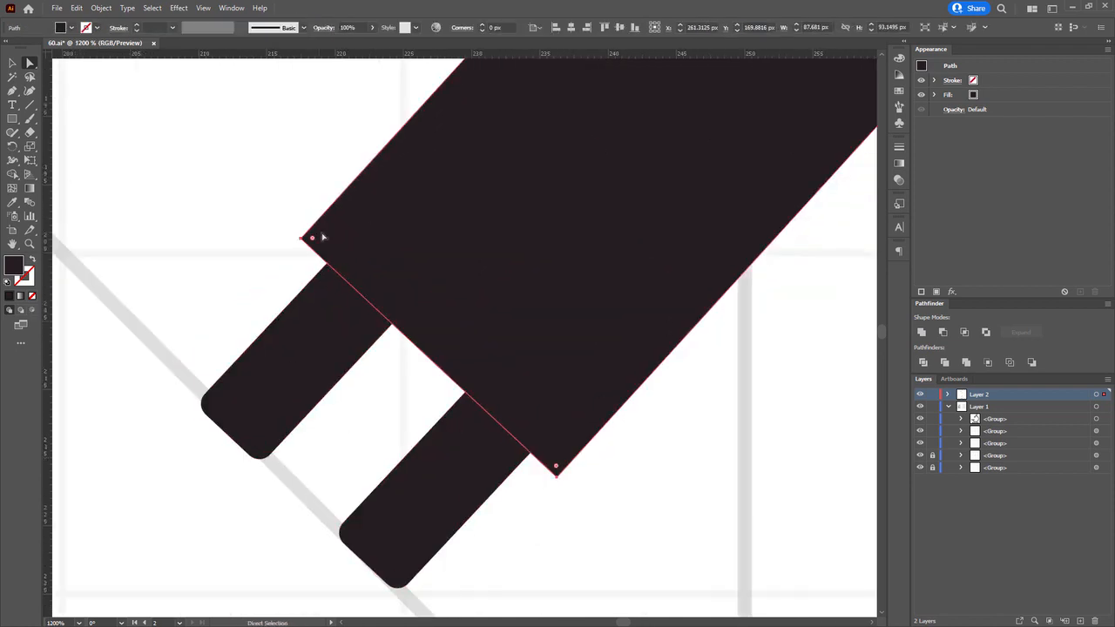
{"action": "left_click_drag", "start_coordinate": [316, 238], "coordinate": [302, 378]}
{"action": "left_click", "coordinate": [252, 189]}
Round the outer end corners of the eyepiece at the upper end of the tube.
{"action": "scroll", "coordinate": [252, 193], "scroll_direction": "down", "scroll_amount": 4}
{"action": "scroll", "coordinate": [304, 378], "scroll_direction": "up", "scroll_amount": 3}
{"action": "left_click_drag", "start_coordinate": [193, 470], "coordinate": [243, 375]}
{"action": "scroll", "coordinate": [520, 445], "scroll_direction": "down", "scroll_amount": 3}
{"action": "scroll", "coordinate": [712, 106], "scroll_direction": "up", "scroll_amount": 3}
{"action": "left_click_drag", "start_coordinate": [712, 106], "coordinate": [528, 204]}
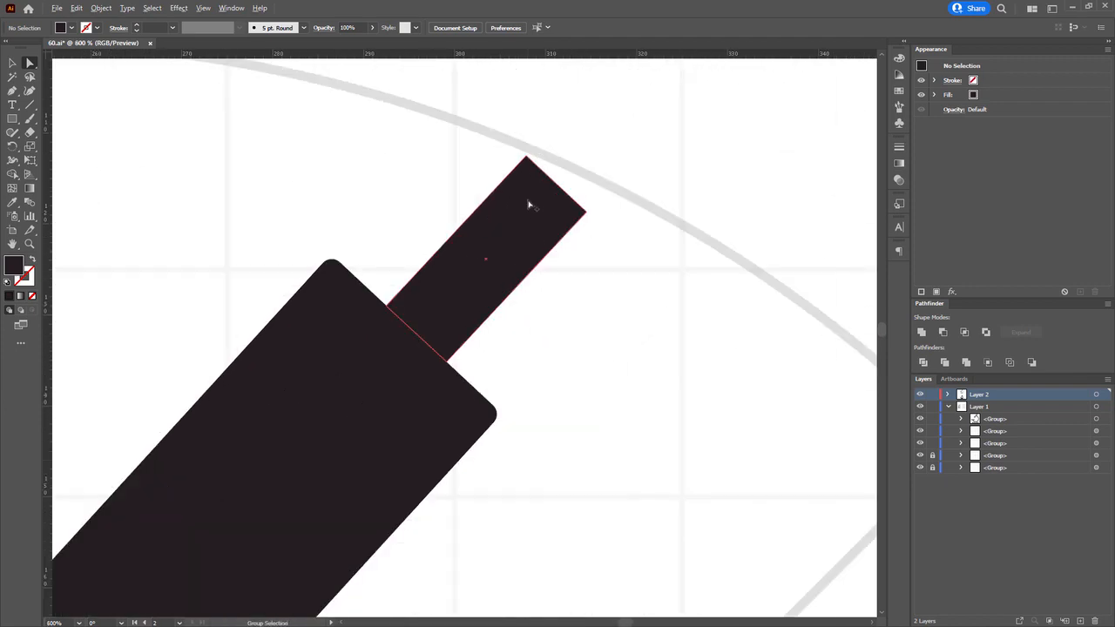
{"action": "left_click_drag", "start_coordinate": [500, 124], "coordinate": [565, 216]}
{"action": "left_click", "coordinate": [629, 179]}
Move the tube, both prongs and the eyepiece together so the tube covers the arm's rounded end.
{"action": "scroll", "coordinate": [629, 178], "scroll_direction": "down", "scroll_amount": 4}
{"action": "key", "text": "space"}
{"action": "scroll", "coordinate": [550, 311], "scroll_direction": "up", "scroll_amount": 3}
{"action": "left_click", "coordinate": [435, 281]}
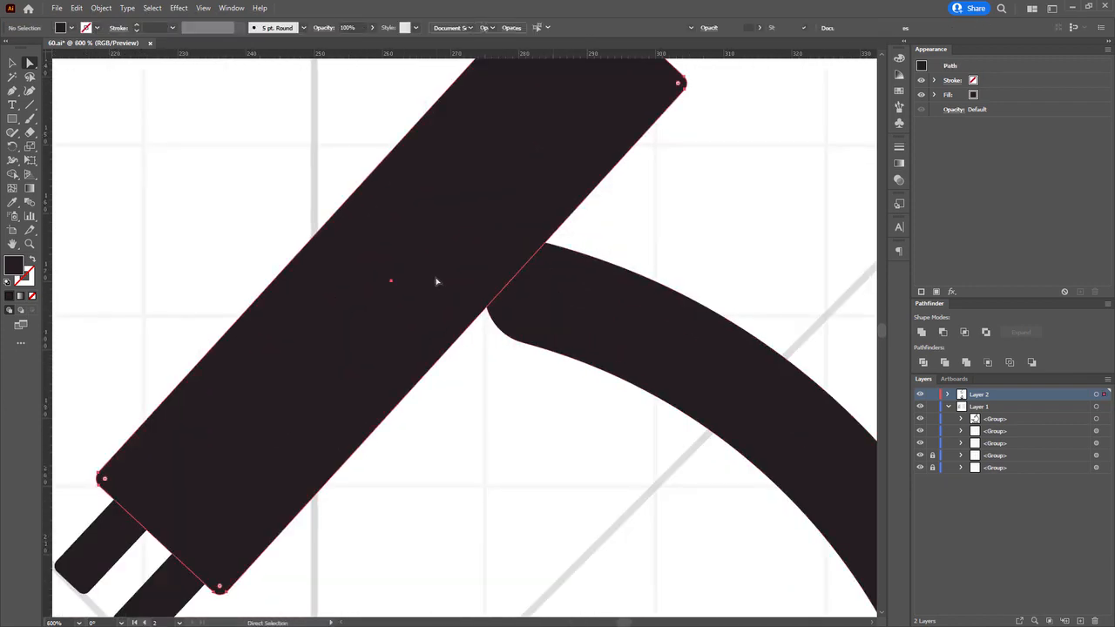
{"action": "scroll", "coordinate": [433, 283], "scroll_direction": "down", "scroll_amount": 2}
{"action": "left_click", "coordinate": [269, 411], "text": "shift"}
{"action": "left_click", "coordinate": [299, 438], "text": "shift"}
{"action": "left_click", "coordinate": [559, 128], "text": "shift"}
{"action": "scroll", "coordinate": [494, 252], "scroll_direction": "up", "scroll_amount": 2}
{"action": "left_click_drag", "start_coordinate": [446, 229], "coordinate": [485, 252]}
{"action": "scroll", "coordinate": [486, 248], "scroll_direction": "down", "scroll_amount": 4}
{"action": "left_click", "coordinate": [584, 247]}
Round the platform's corners to a radius of about 2.9 px and save the file.
{"action": "left_click_drag", "start_coordinate": [445, 341], "coordinate": [448, 326]}
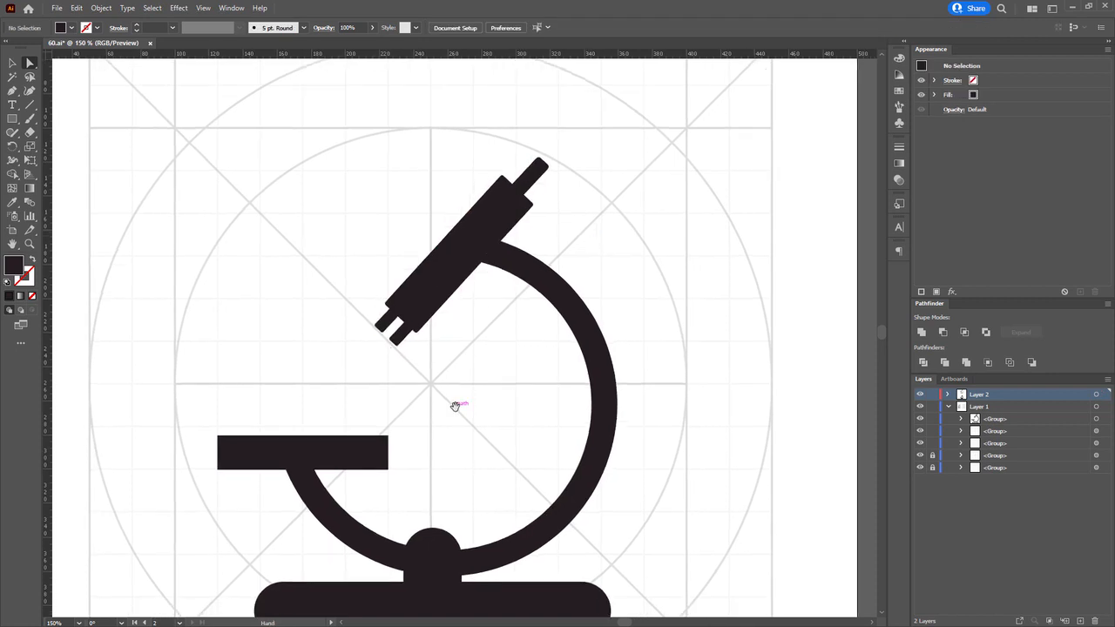
{"action": "left_click_drag", "start_coordinate": [455, 406], "coordinate": [489, 305]}
{"action": "scroll", "coordinate": [209, 350], "scroll_direction": "up", "scroll_amount": 2}
{"action": "left_click_drag", "start_coordinate": [245, 289], "coordinate": [340, 394]}
{"action": "left_click_drag", "start_coordinate": [623, 242], "coordinate": [674, 392]}
{"action": "left_click_drag", "start_coordinate": [646, 370], "coordinate": [642, 367]}
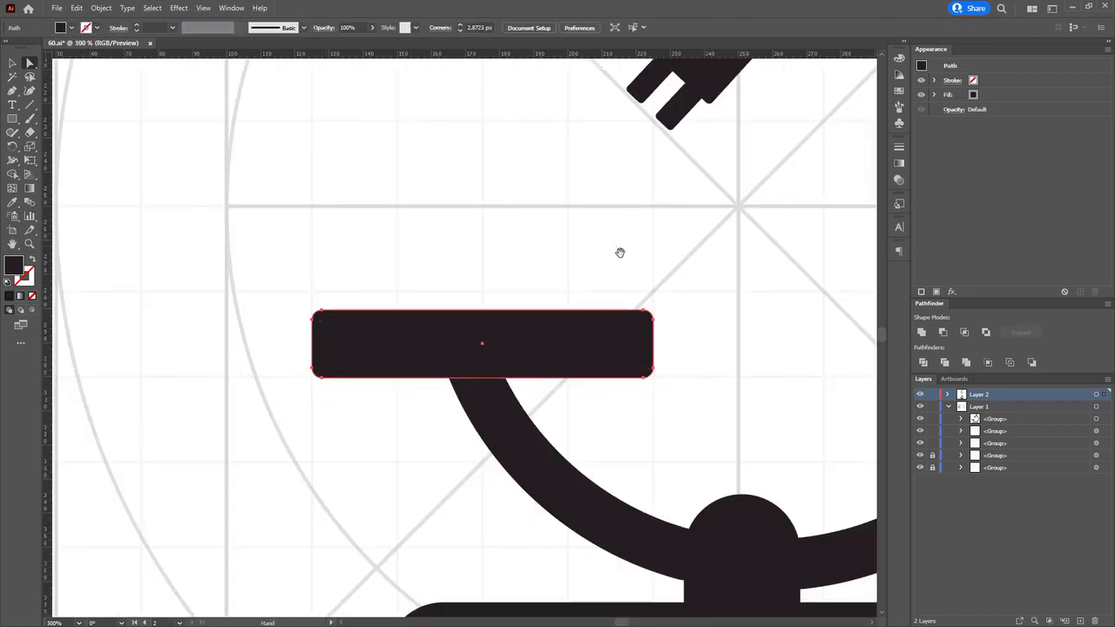
{"action": "scroll", "coordinate": [621, 252], "scroll_direction": "down", "scroll_amount": 2}
{"action": "left_click", "coordinate": [482, 351]}
{"action": "key", "text": "ctrl+0"}
{"action": "key", "text": "ctrl+s"}
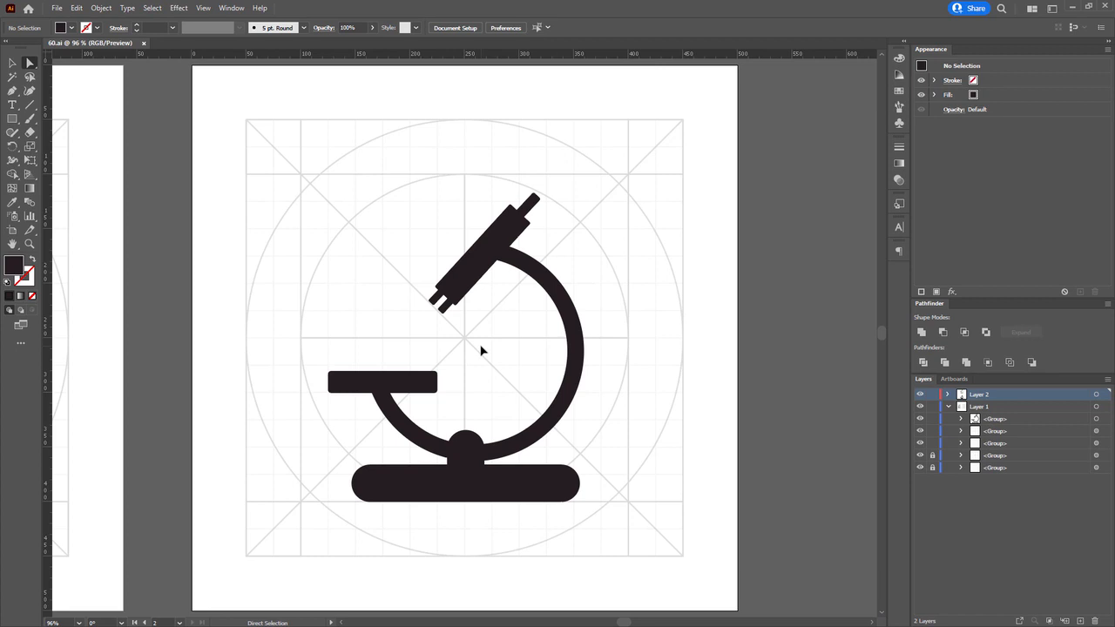
Duplicate the solid microscope's artboard beside the original, with the copied icon on a new layer.
{"action": "left_click_drag", "start_coordinate": [703, 197], "coordinate": [653, 210]}
{"action": "scroll", "coordinate": [684, 205], "scroll_direction": "down", "scroll_amount": 1}
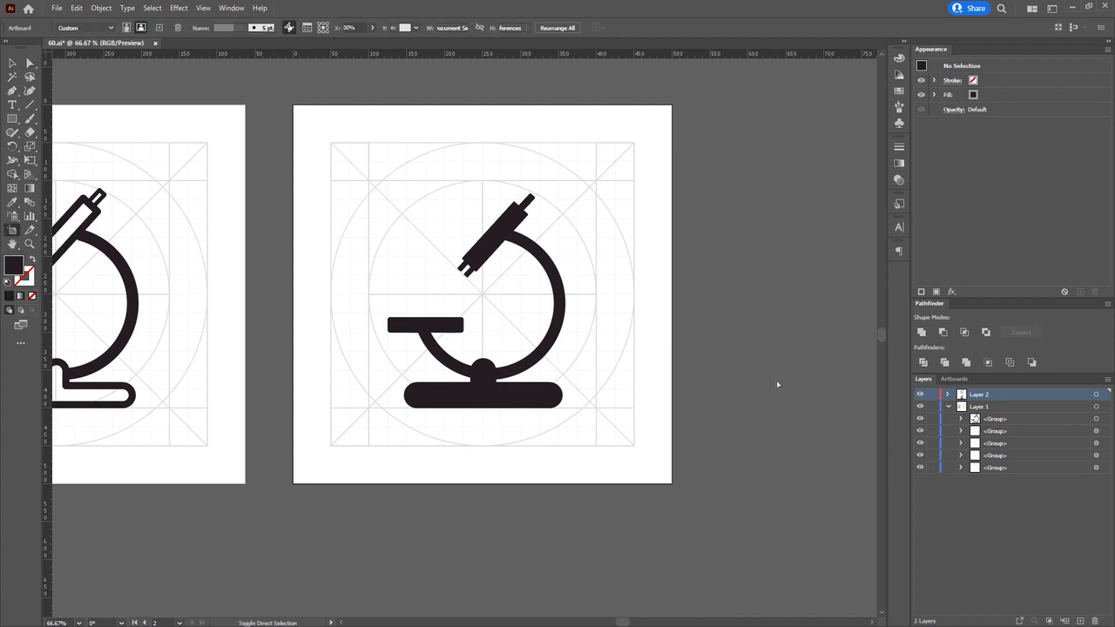
{"action": "key", "text": "shift+o"}
{"action": "left_click_drag", "start_coordinate": [314, 117], "coordinate": [730, 97]}
{"action": "key", "text": "Escape"}
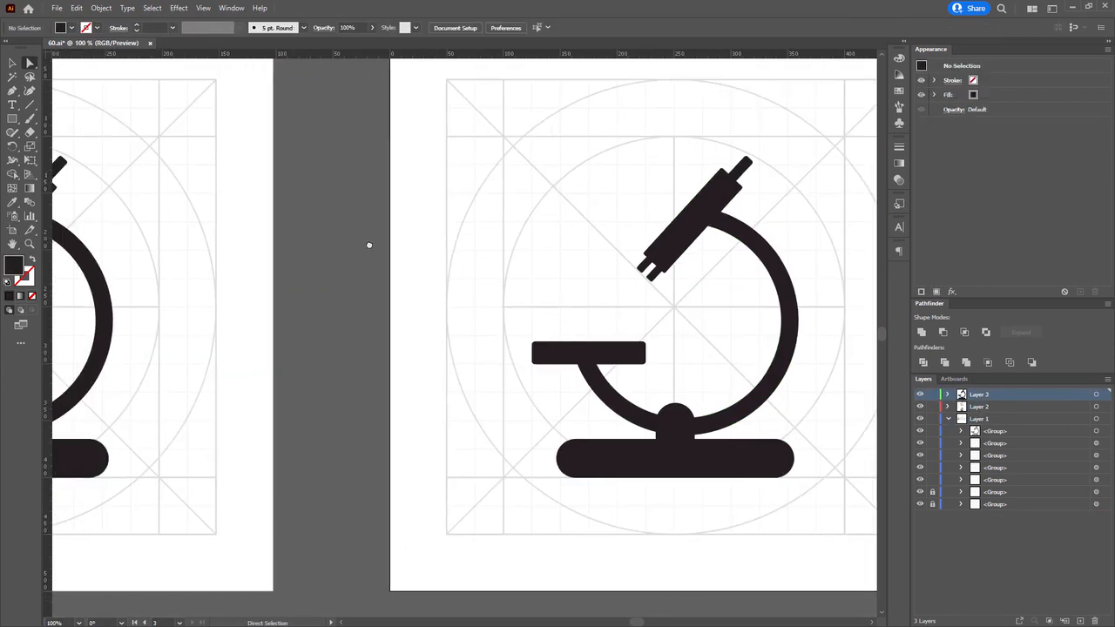
Draw a square of about 54 px between the two artboards and copy it three times downward in even spacing.
{"action": "key", "text": "m"}
{"action": "mouse_move", "coordinate": [309, 132]}
{"action": "left_mouse_down"}
{"action": "mouse_move", "coordinate": [390, 213]}
{"action": "mouse_move", "coordinate": [371, 193]}
{"action": "left_mouse_up"}
{"action": "left_click_drag", "start_coordinate": [345, 172], "coordinate": [337, 173]}
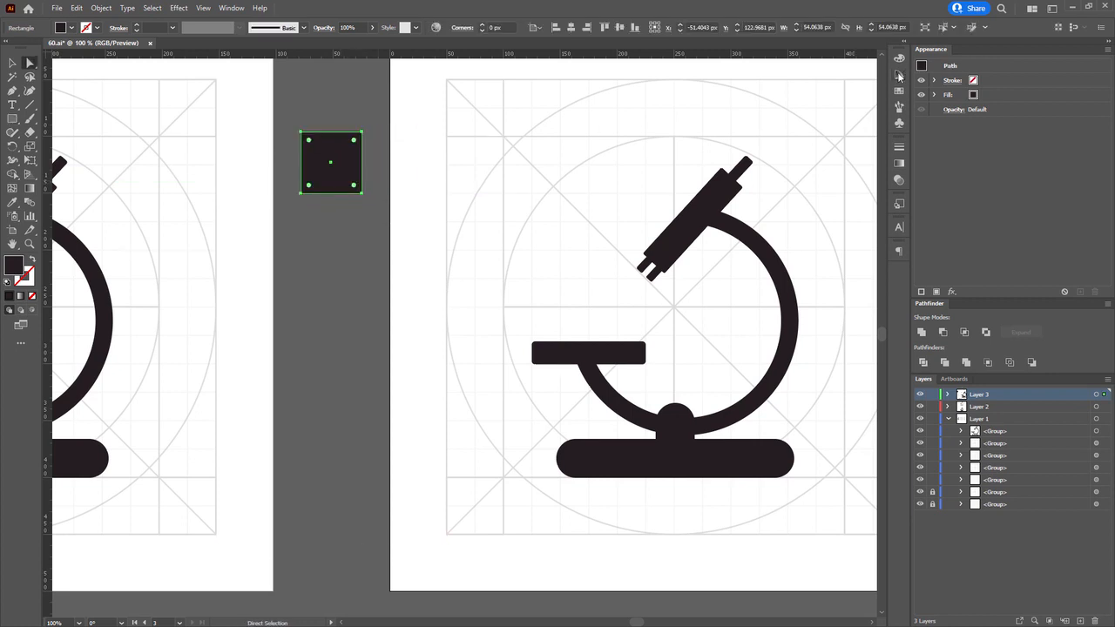
{"action": "left_click", "coordinate": [338, 285]}
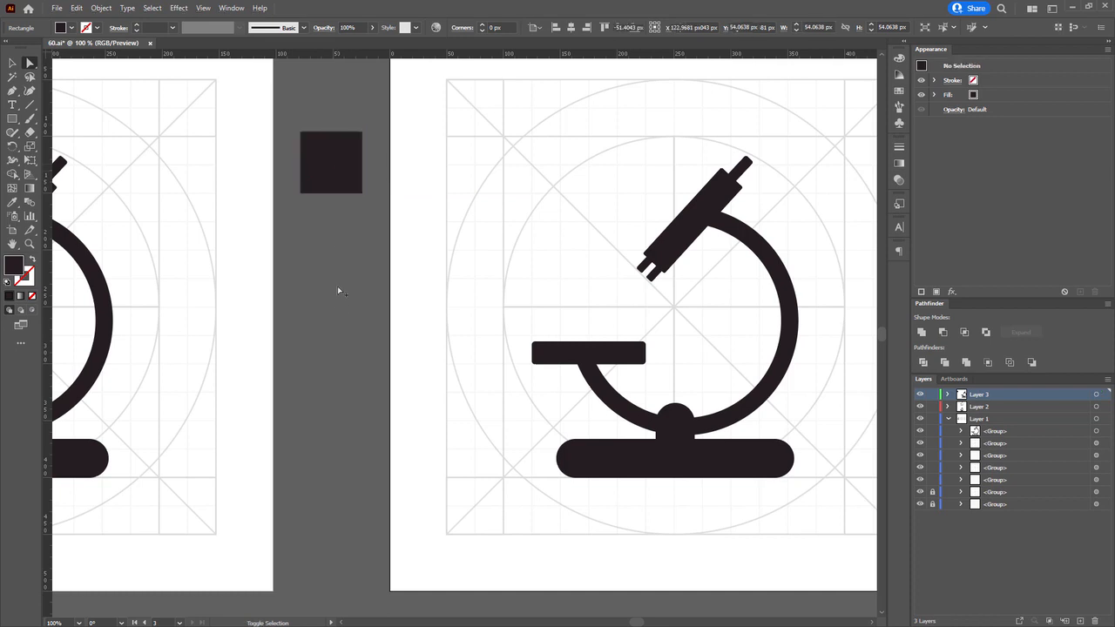
{"action": "left_click_drag", "start_coordinate": [336, 229], "coordinate": [313, 218]}
{"action": "key", "text": "ctrl+d"}
{"action": "key", "text": "ctrl+d"}
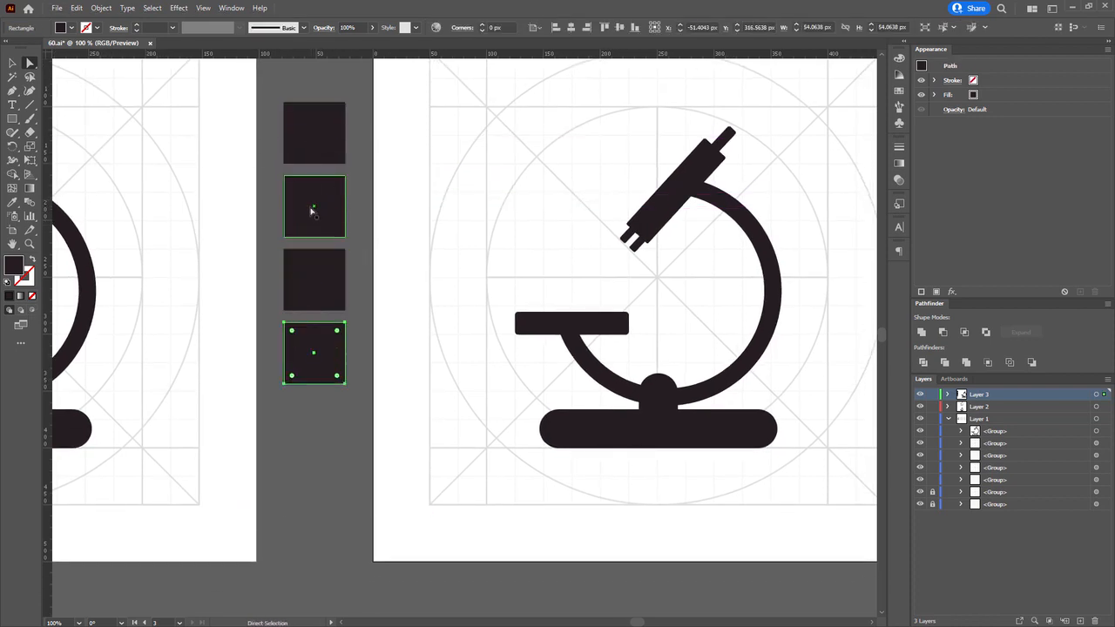
Choose the High Contrast 2 harmony in the Color Guide and fill the first square with muted blue.
{"action": "left_click", "coordinate": [312, 142]}
{"action": "left_click", "coordinate": [900, 77]}
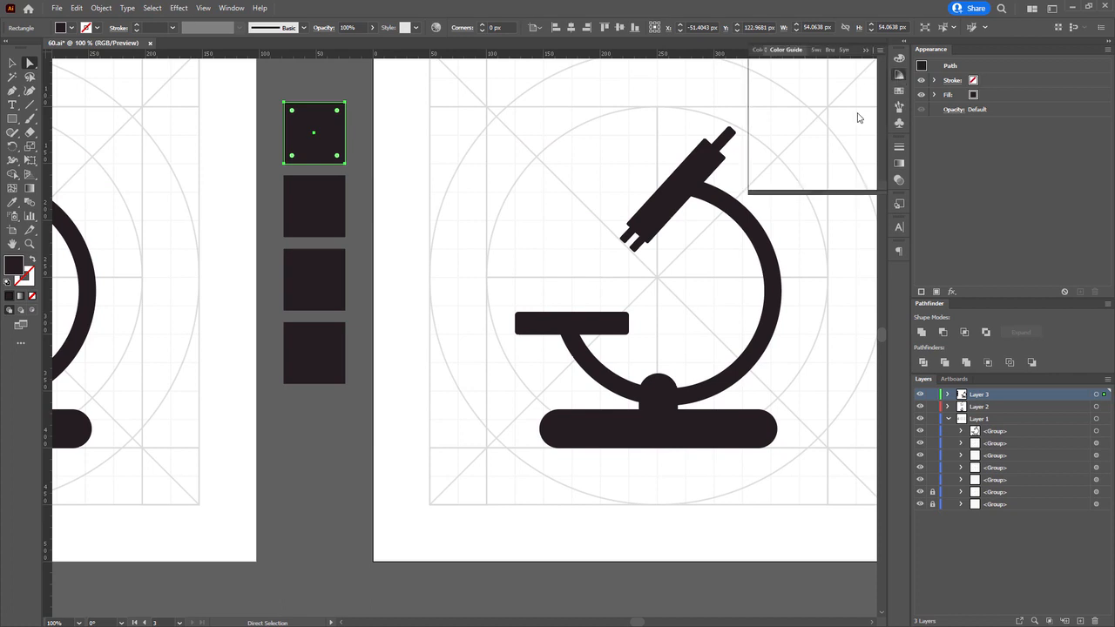
{"action": "left_click", "coordinate": [876, 67]}
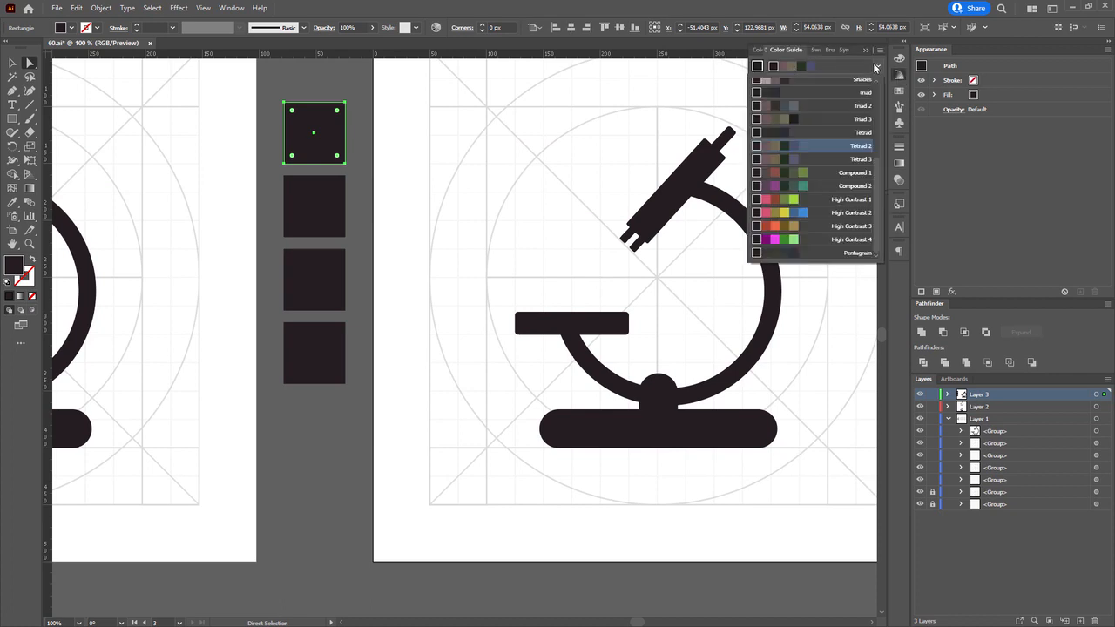
{"action": "left_click", "coordinate": [856, 218]}
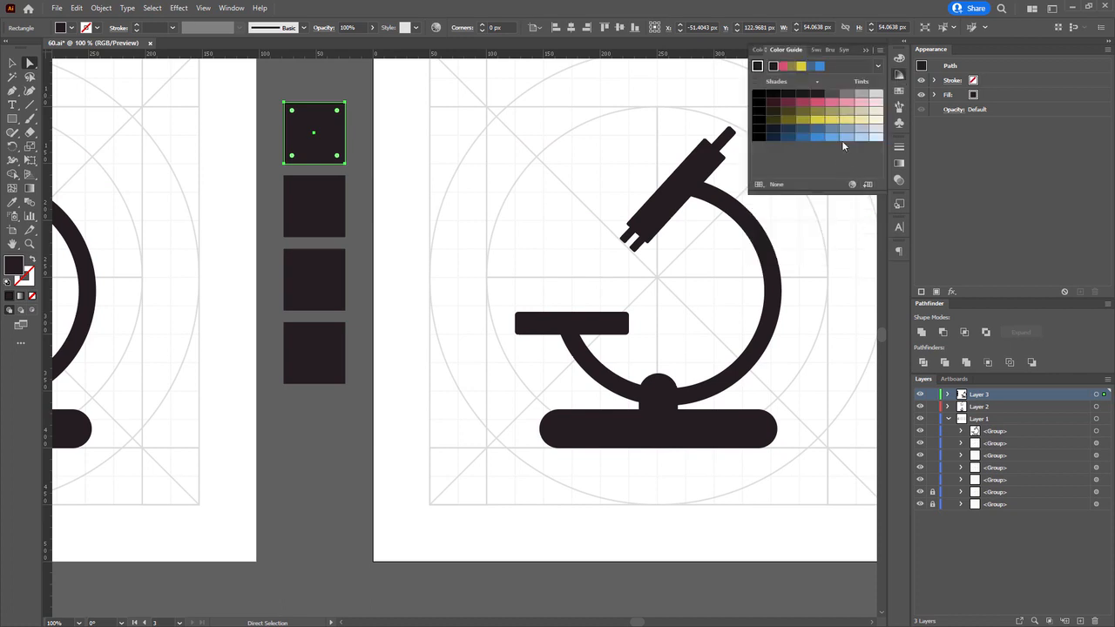
{"action": "left_click", "coordinate": [831, 134]}
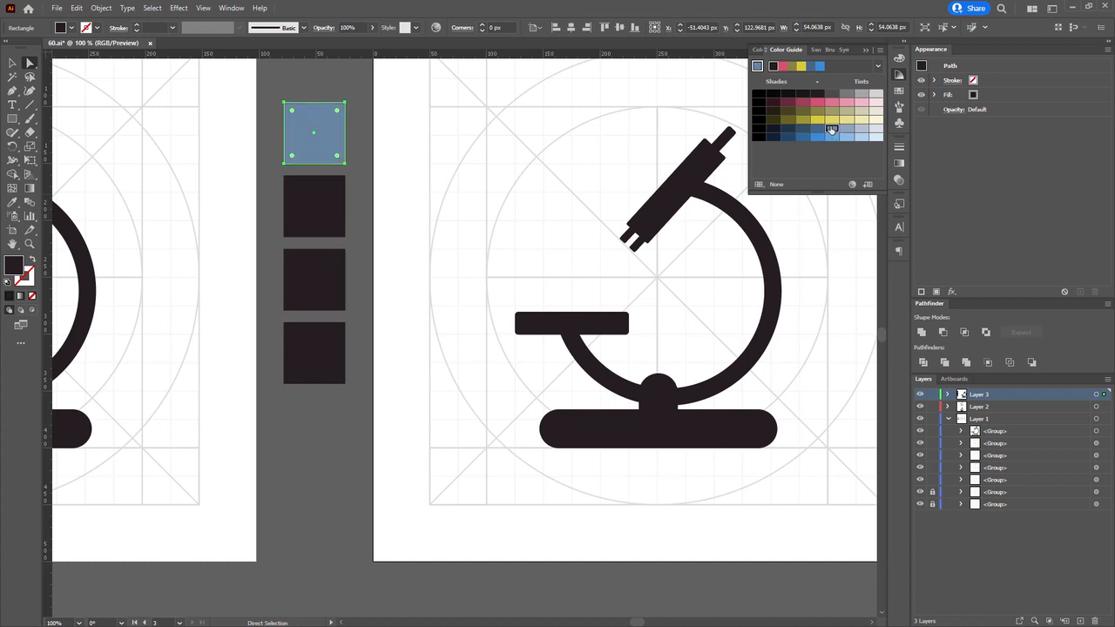
{"action": "left_click", "coordinate": [816, 129]}
Fill the second square with a dark navy shade from the Color Guide.
{"action": "left_click_drag", "start_coordinate": [704, 287], "coordinate": [657, 294]}
{"action": "left_click", "coordinate": [292, 199]}
{"action": "left_click", "coordinate": [761, 133]}
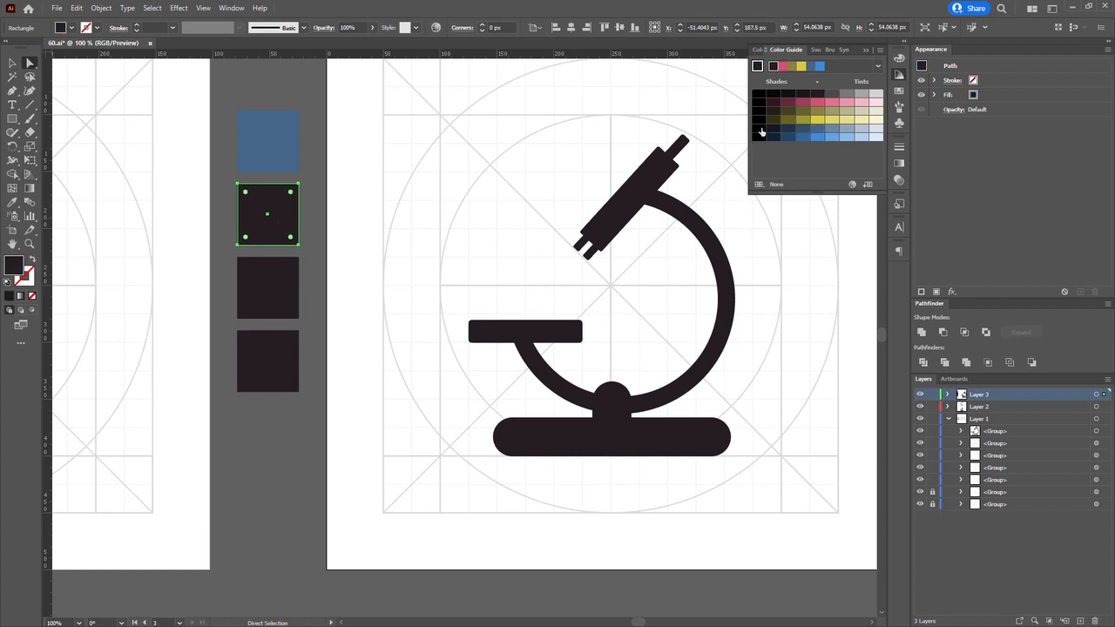
{"action": "left_click", "coordinate": [789, 131]}
{"action": "left_click", "coordinate": [773, 131]}
{"action": "left_click", "coordinate": [788, 130]}
{"action": "scroll", "coordinate": [296, 262], "scroll_direction": "right", "scroll_amount": 1}
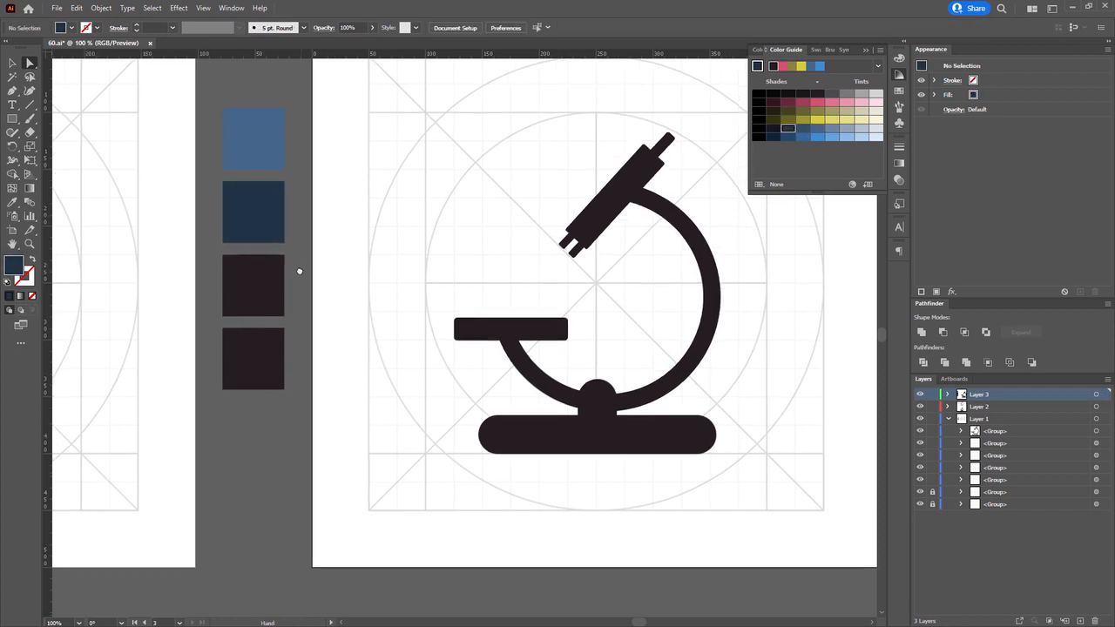
Fill the third square with a saturated medium blue from the Color Guide.
{"action": "left_click", "coordinate": [266, 276]}
{"action": "scroll", "coordinate": [305, 272], "scroll_direction": "right", "scroll_amount": 2}
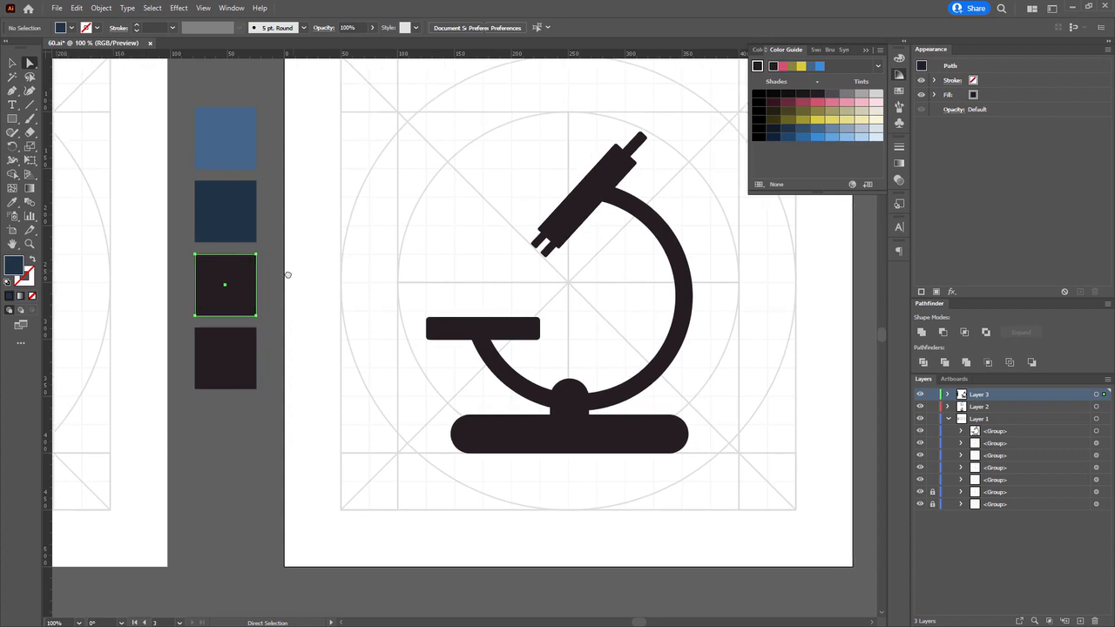
{"action": "left_click", "coordinate": [803, 137]}
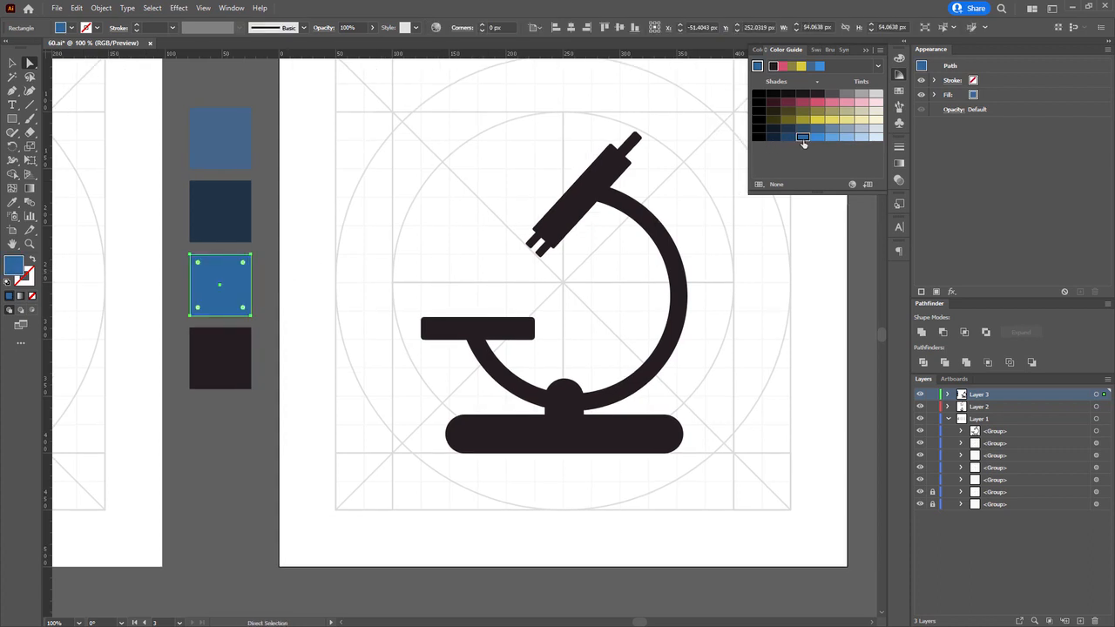
Try olive and muted blue shades on the fourth square, settle on near-black, and deselect it.
{"action": "right_click", "coordinate": [210, 346]}
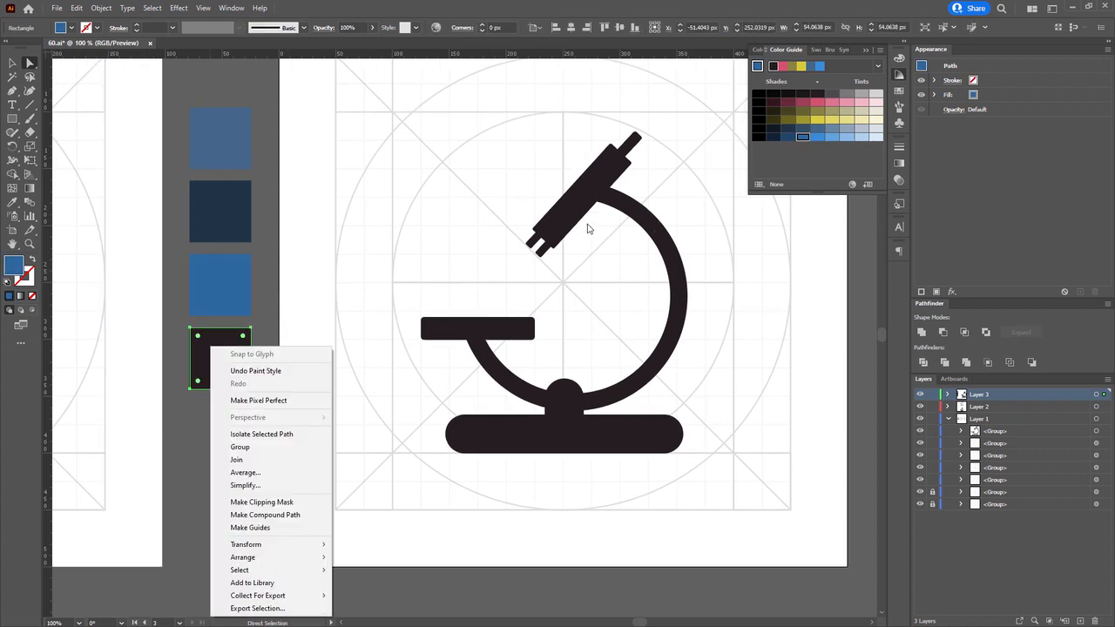
{"action": "left_click", "coordinate": [186, 298]}
{"action": "left_click", "coordinate": [220, 359]}
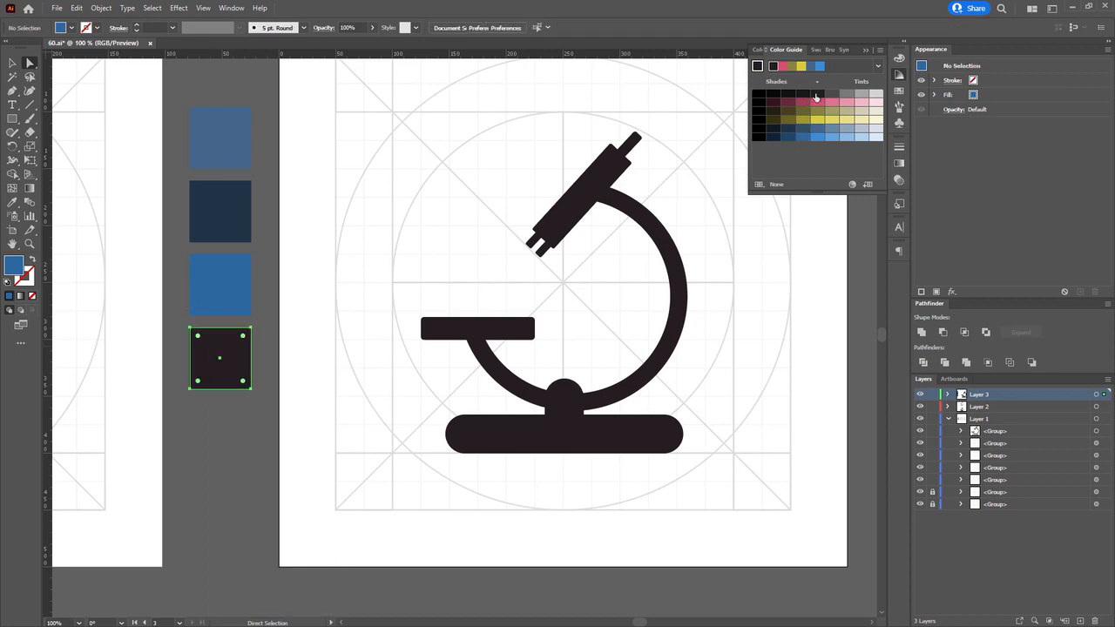
{"action": "left_click", "coordinate": [803, 120]}
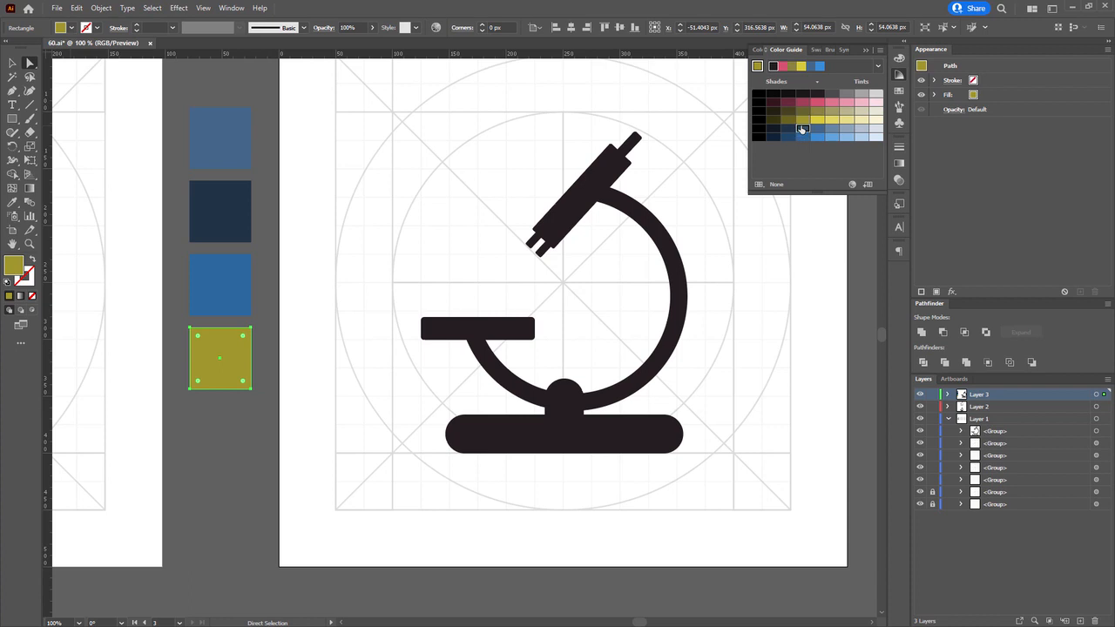
{"action": "left_click", "coordinate": [803, 129]}
{"action": "left_click", "coordinate": [817, 129]}
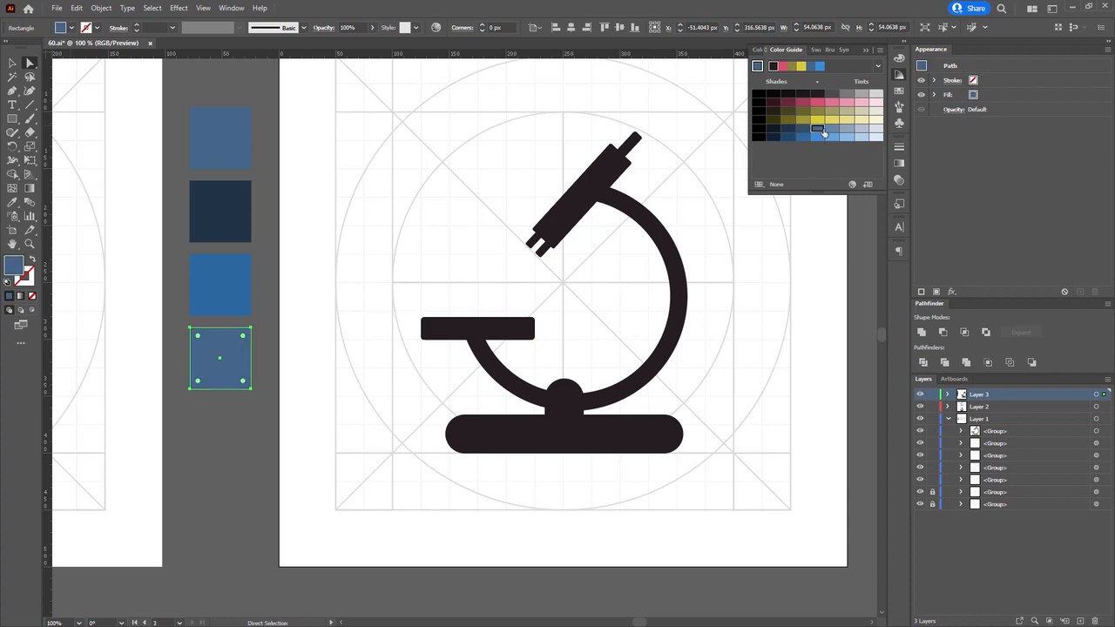
{"action": "left_click", "coordinate": [803, 129]}
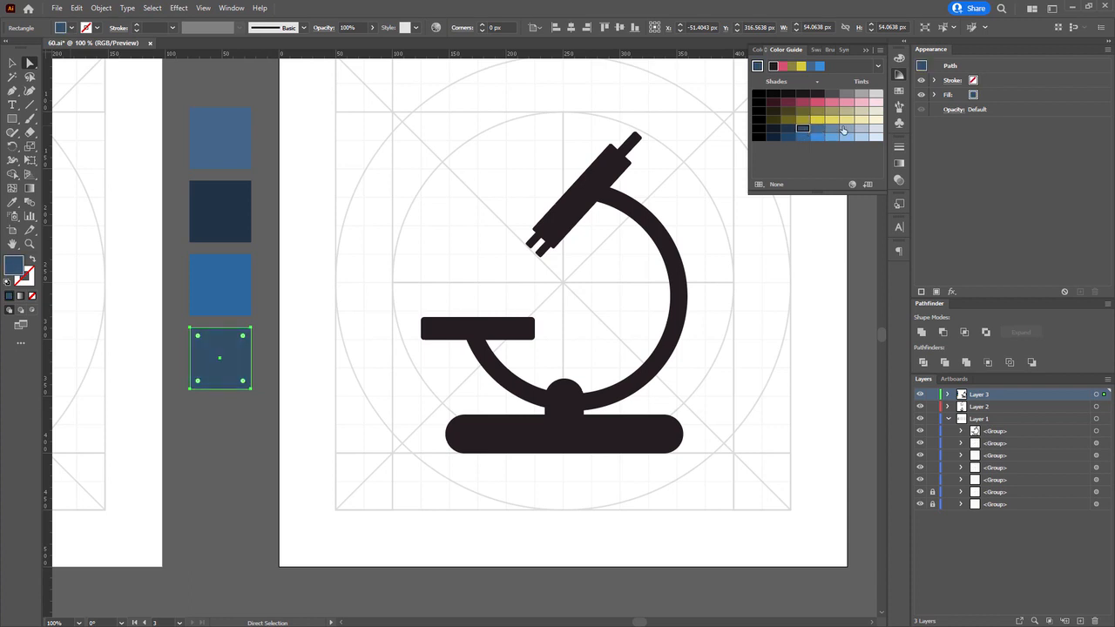
{"action": "left_click", "coordinate": [803, 94]}
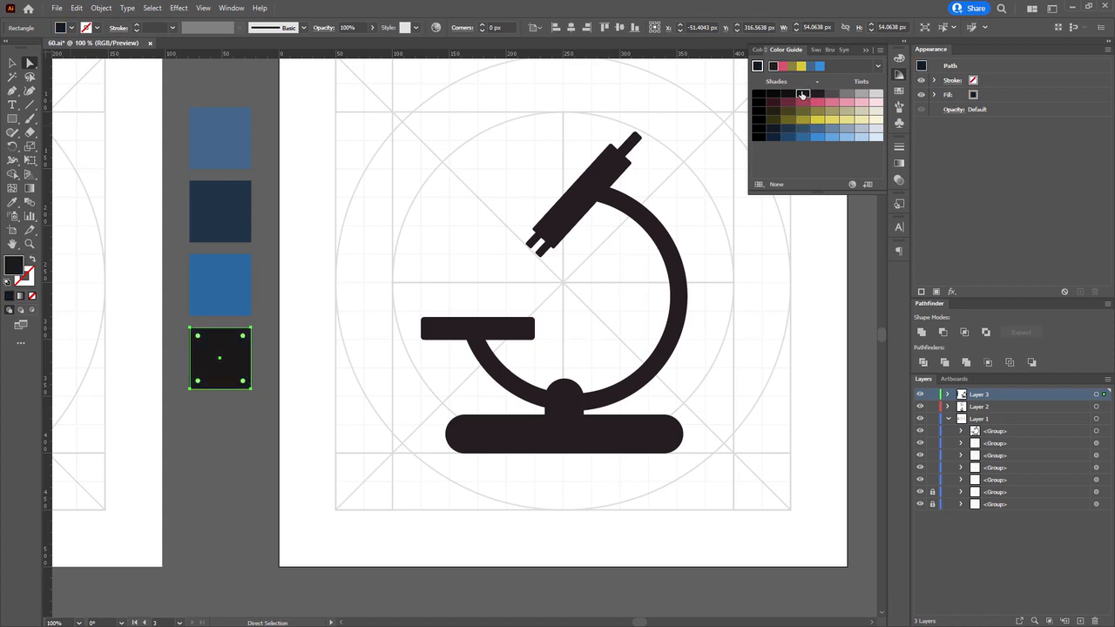
{"action": "left_click", "coordinate": [427, 140]}
{"action": "left_click_drag", "start_coordinate": [418, 142], "coordinate": [393, 146]}
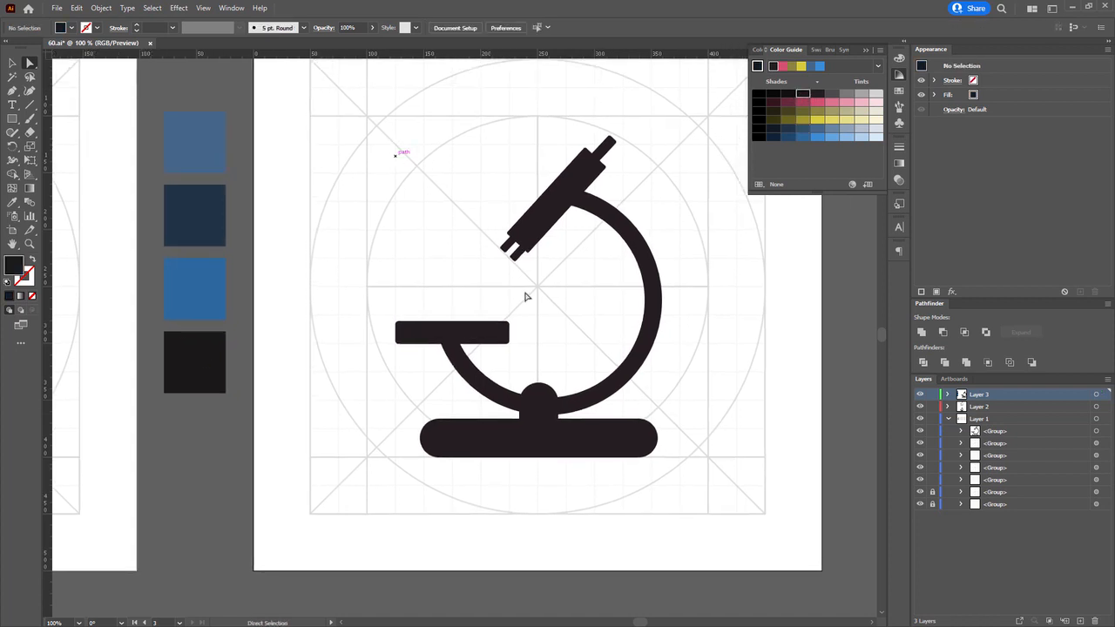
Color the microscope base dark navy by sampling the second square with the Eyedropper.
{"action": "left_click_drag", "start_coordinate": [570, 355], "coordinate": [534, 372]}
{"action": "left_click", "coordinate": [540, 408]}
{"action": "key", "text": "i"}
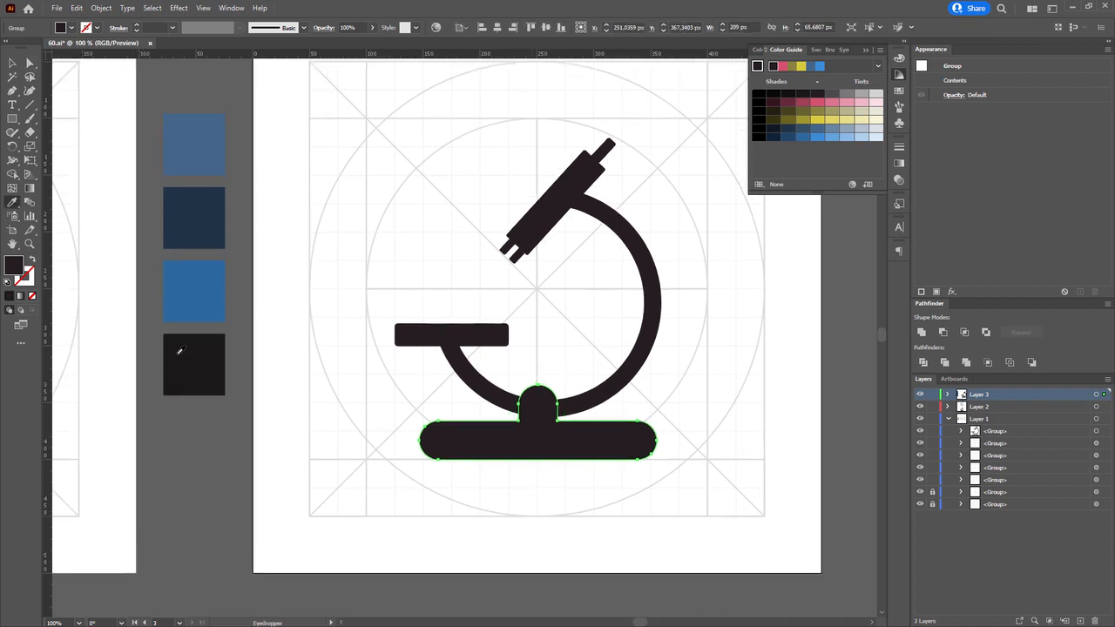
{"action": "left_click", "coordinate": [214, 207]}
{"action": "key", "text": "a"}
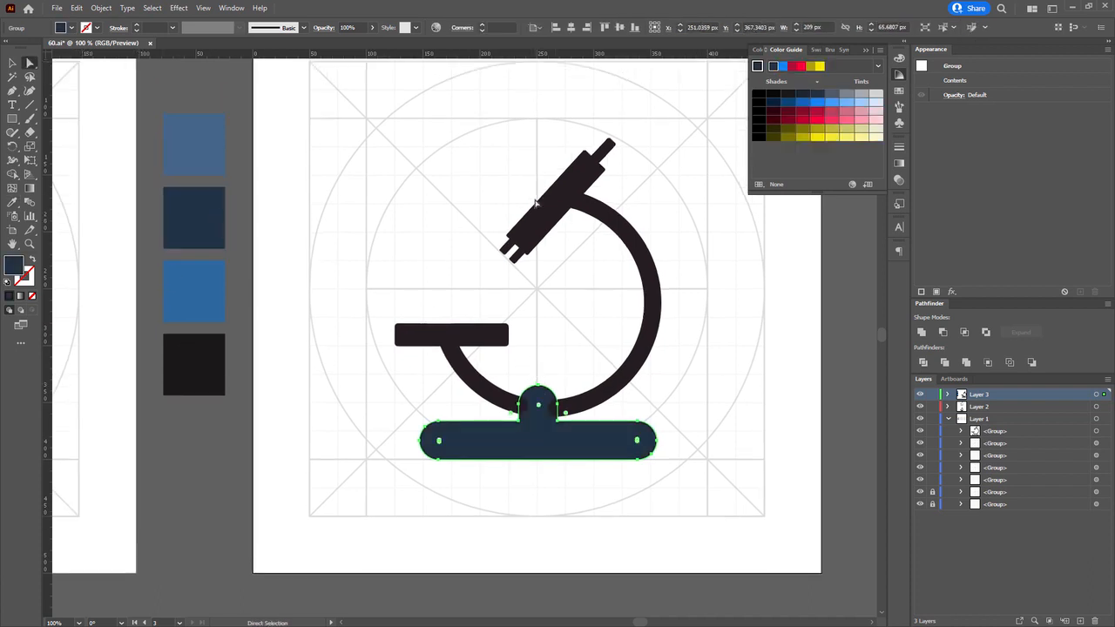
{"action": "left_click", "coordinate": [575, 404], "text": "shift"}
{"action": "right_click", "coordinate": [575, 402]}
{"action": "left_click", "coordinate": [564, 382]}
{"action": "left_click", "coordinate": [564, 382]}
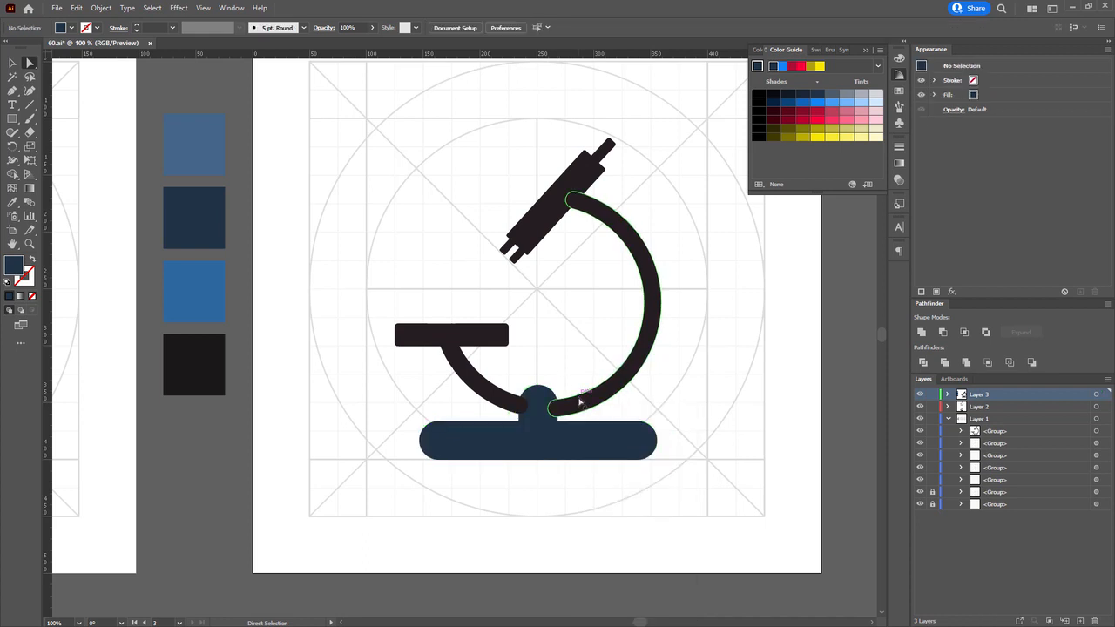
Remove both arc pieces from the colored microscope copy and select the base.
{"action": "left_click", "coordinate": [587, 401]}
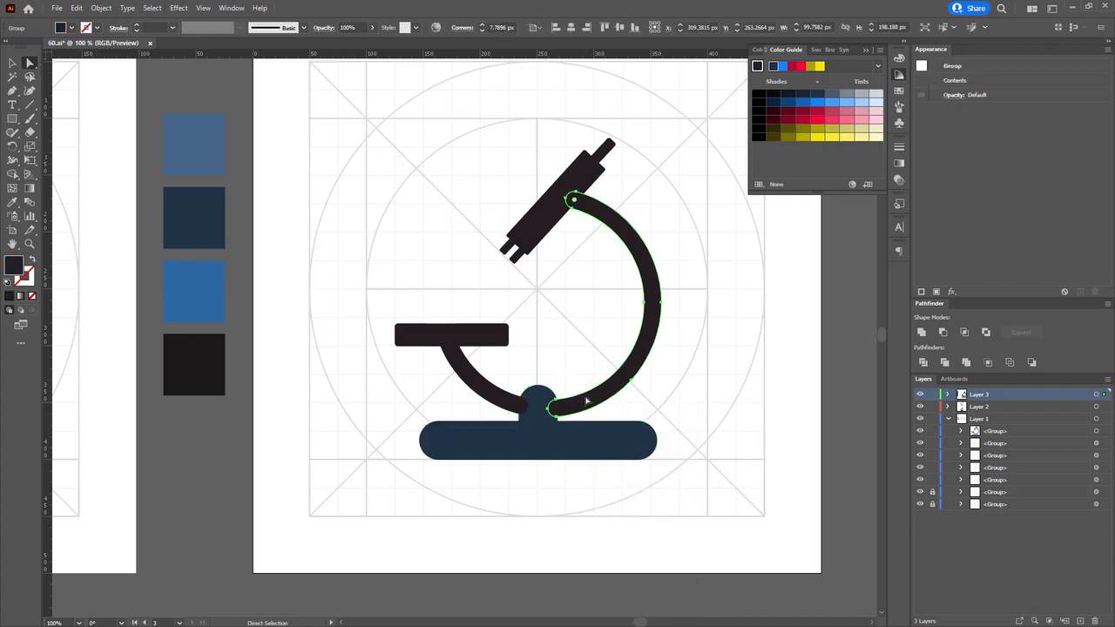
{"action": "key", "text": "Delete"}
{"action": "left_click", "coordinate": [531, 405]}
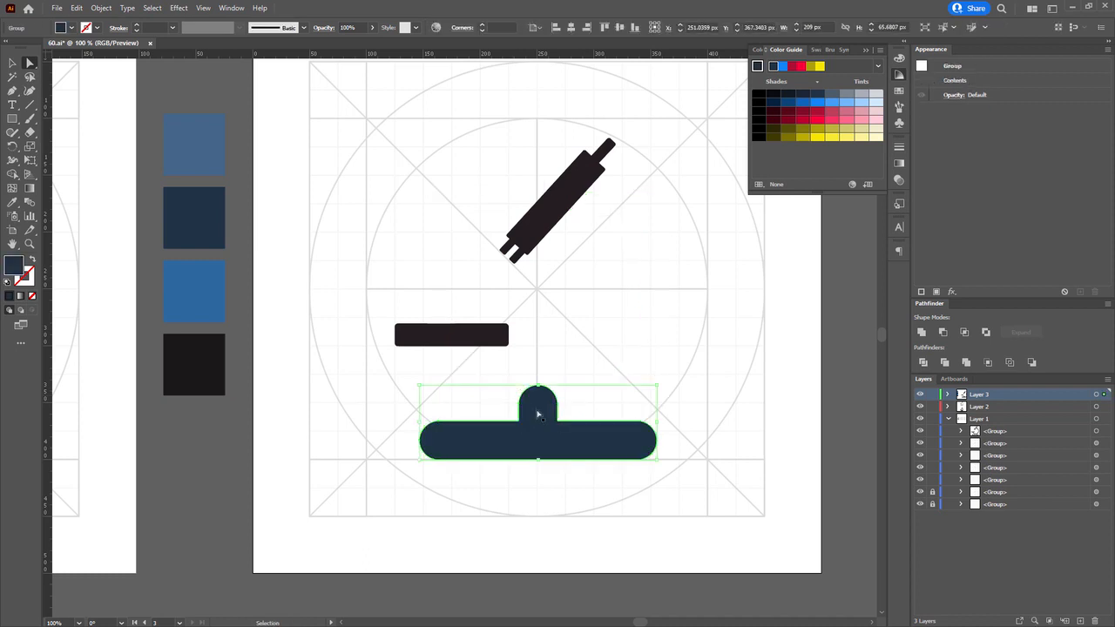
Undo the removal of the two arc pieces and fill them with the third square's medium blue using the Eyedropper.
{"action": "key", "text": "ctrl+z"}
{"action": "left_click_drag", "start_coordinate": [384, 379], "coordinate": [393, 376]}
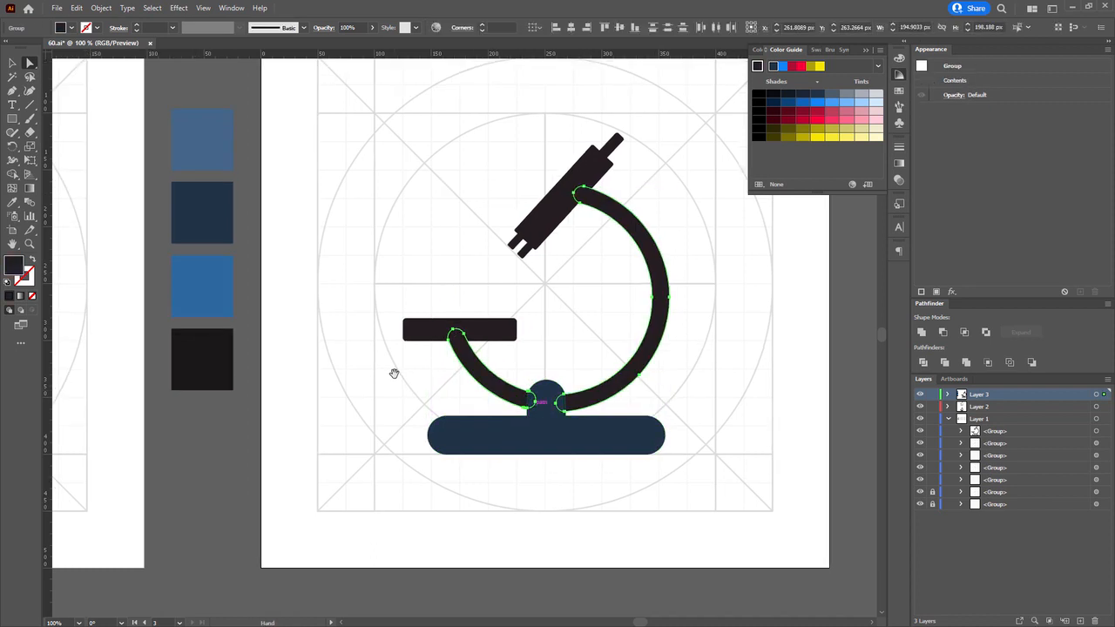
{"action": "key", "text": "i"}
{"action": "left_click", "coordinate": [201, 222]}
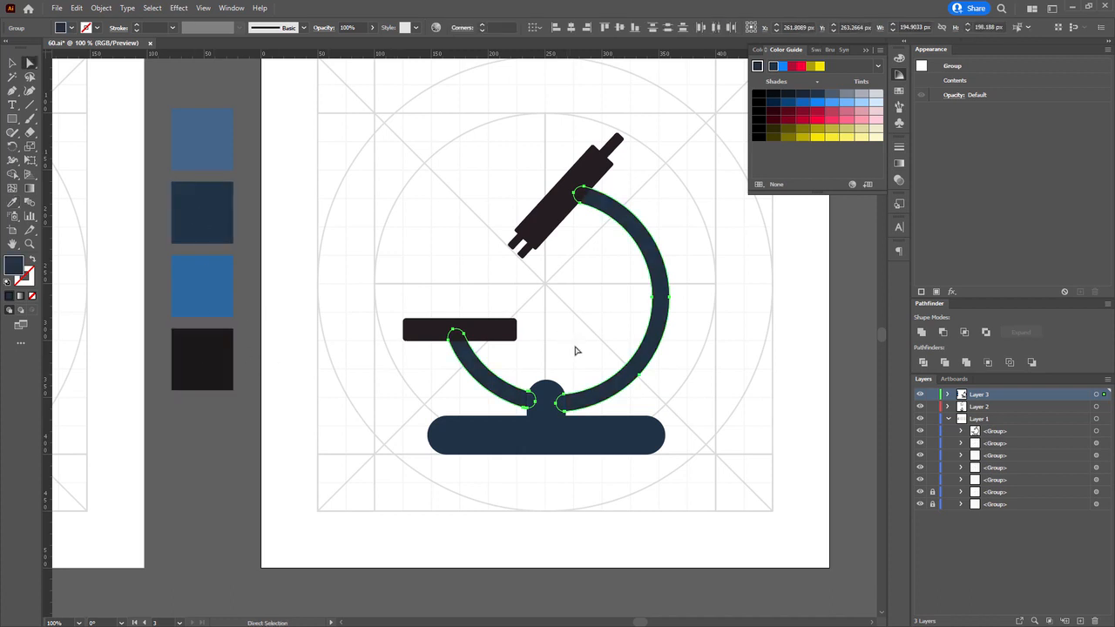
{"action": "left_click", "coordinate": [209, 290]}
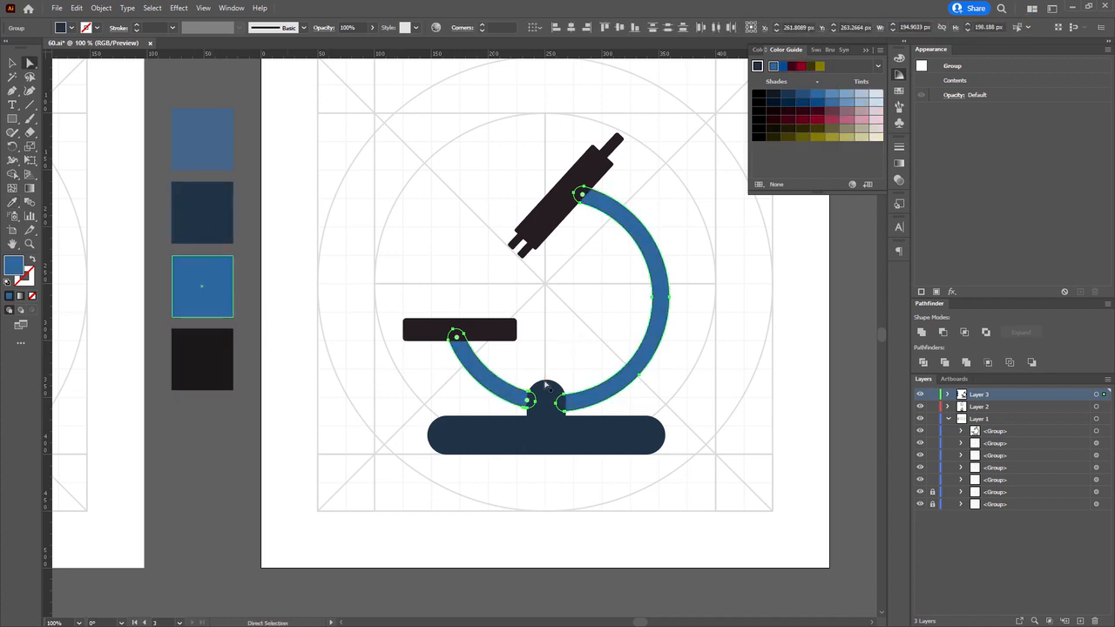
{"action": "left_click", "coordinate": [602, 346]}
Fill the microscope's horizontal stage bar with the first square's muted blue using the Eyedropper.
{"action": "left_click", "coordinate": [453, 331]}
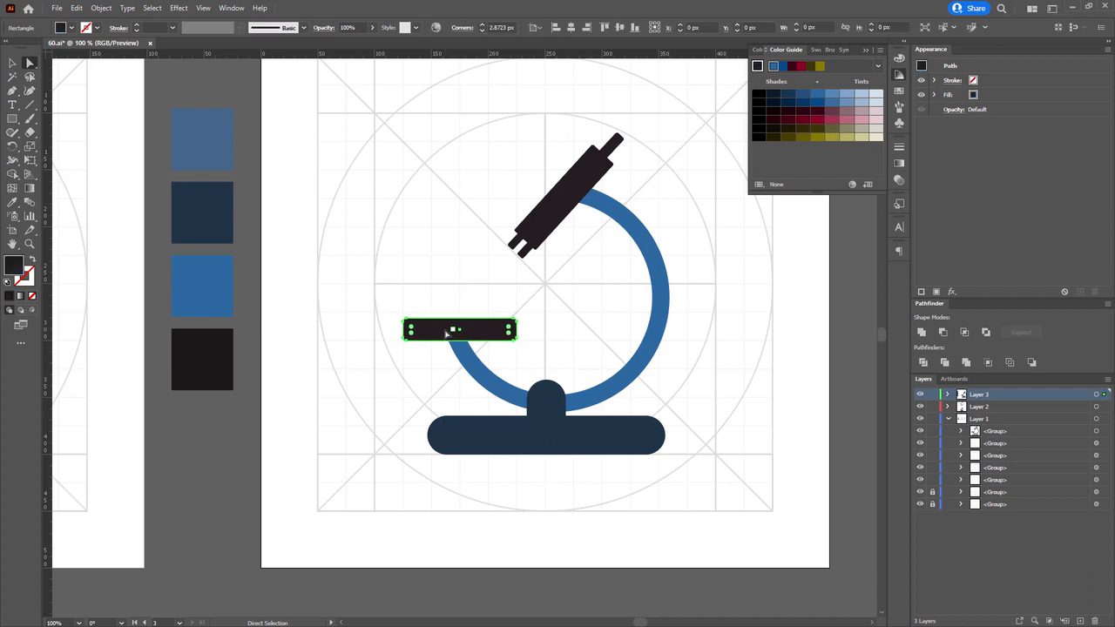
{"action": "key", "text": "ctrl+plus"}
{"action": "left_click_drag", "start_coordinate": [447, 338], "coordinate": [509, 333]}
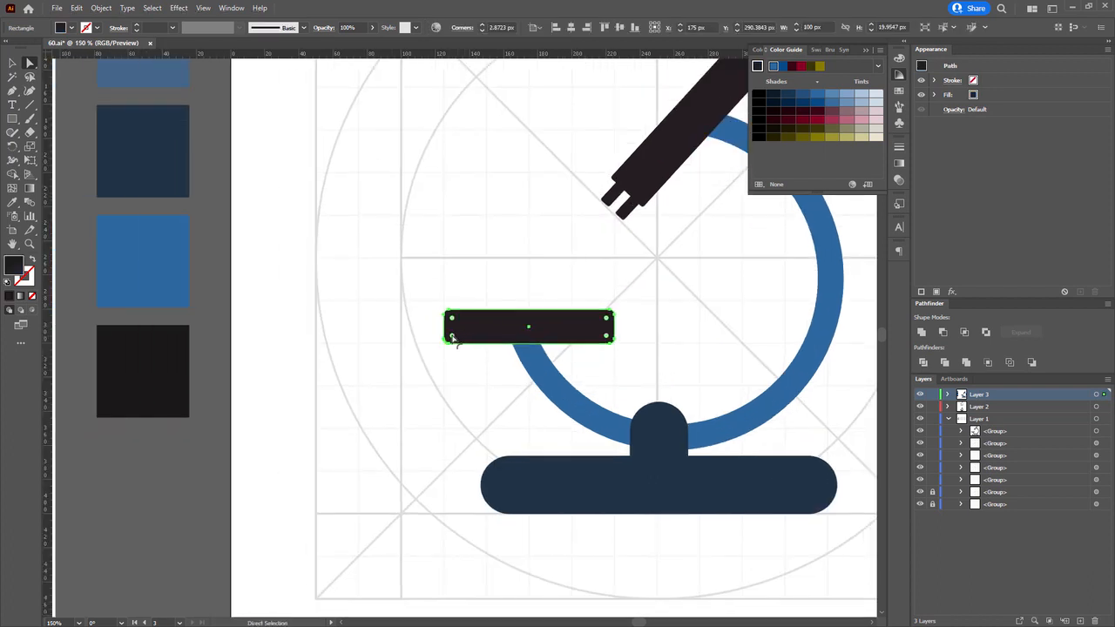
{"action": "key", "text": "i"}
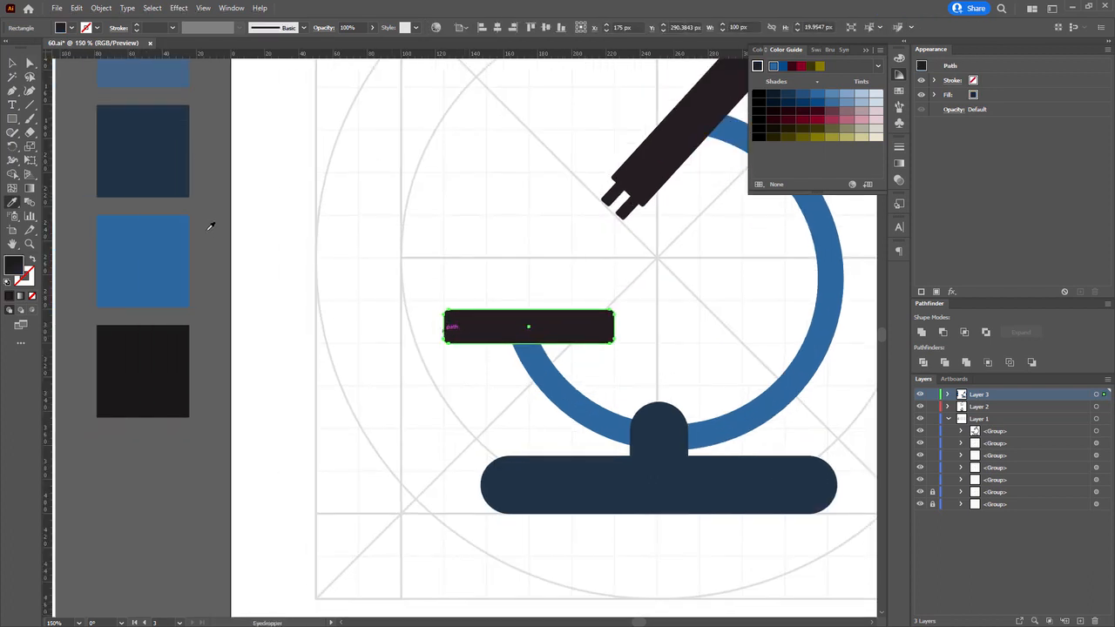
{"action": "left_click", "coordinate": [169, 75]}
{"action": "key", "text": "a"}
{"action": "left_click_drag", "start_coordinate": [512, 236], "coordinate": [519, 313]}
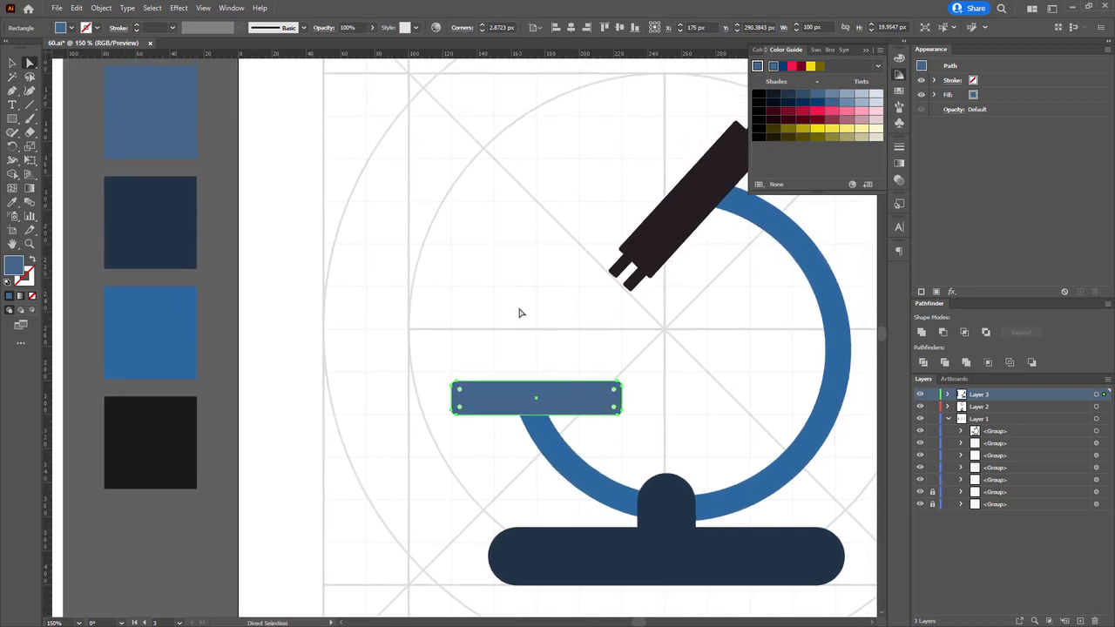
Try the third square's medium blue on the stage bar, followed by a lighter blue from the Color Guide.
{"action": "key", "text": "i"}
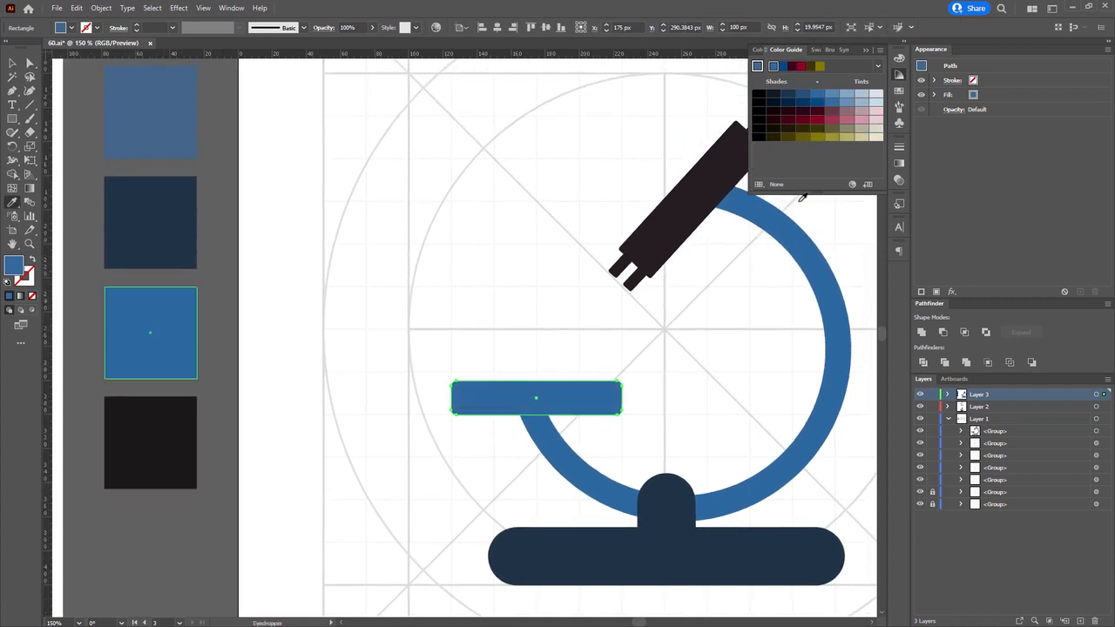
{"action": "left_click", "coordinate": [831, 95]}
{"action": "key", "text": "a"}
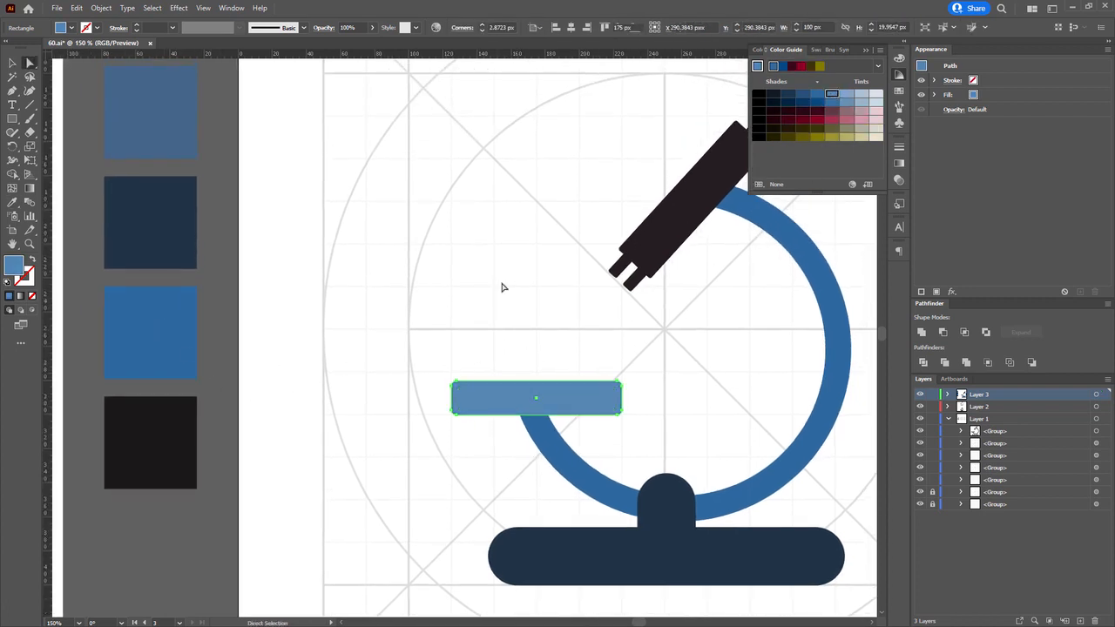
{"action": "left_click", "coordinate": [501, 289]}
{"action": "mouse_move", "coordinate": [486, 299]}
{"action": "left_mouse_down"}
{"action": "mouse_move", "coordinate": [409, 291]}
{"action": "mouse_move", "coordinate": [367, 350]}
{"action": "mouse_move", "coordinate": [485, 299]}
{"action": "left_mouse_up"}
Fill the microscope tube with the third square's medium blue and lighten it to a paler blue from the Color Guide.
{"action": "left_click", "coordinate": [614, 225]}
{"action": "key", "text": "i"}
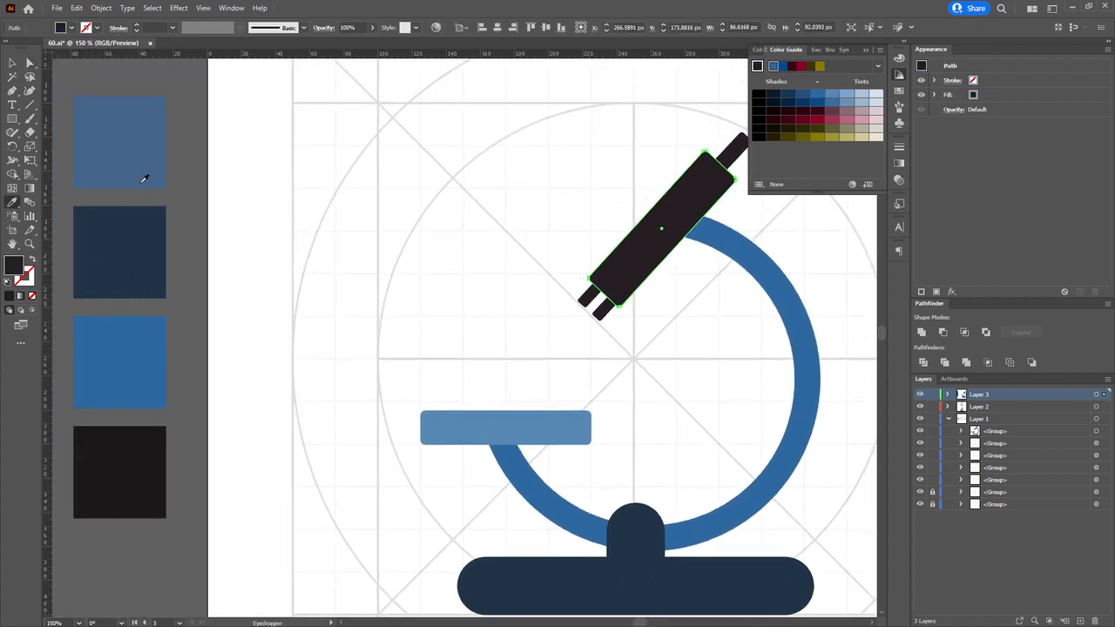
{"action": "left_click", "coordinate": [154, 353]}
{"action": "left_click_drag", "start_coordinate": [424, 337], "coordinate": [296, 347]}
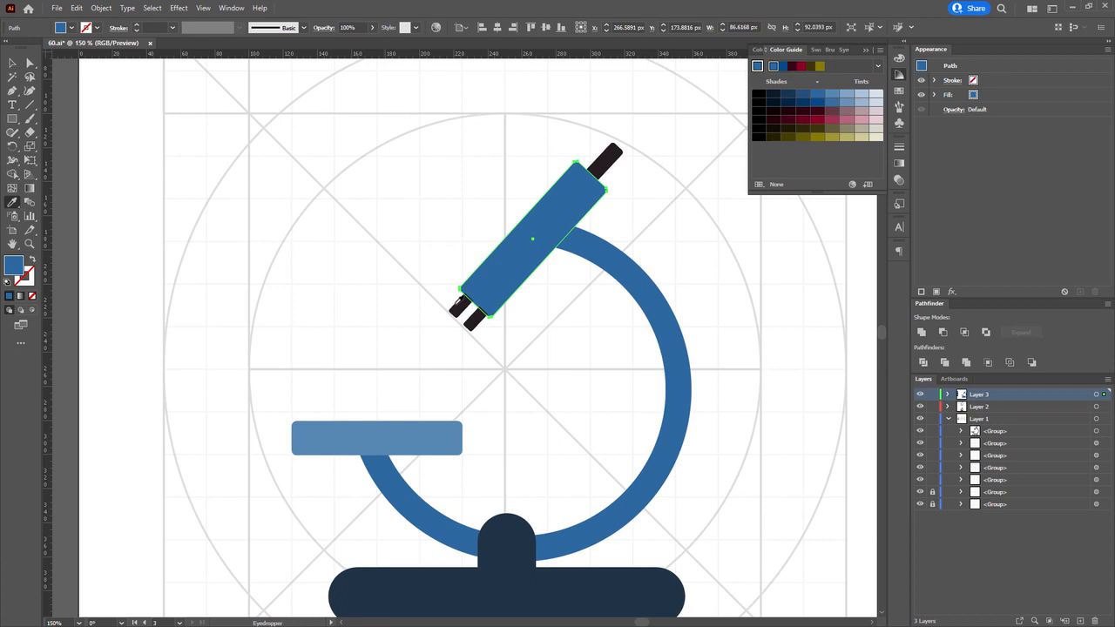
{"action": "left_click", "coordinate": [658, 222]}
{"action": "left_click", "coordinate": [627, 244]}
{"action": "left_click", "coordinate": [846, 95]}
{"action": "left_click", "coordinate": [832, 94]}
{"action": "key", "text": "a"}
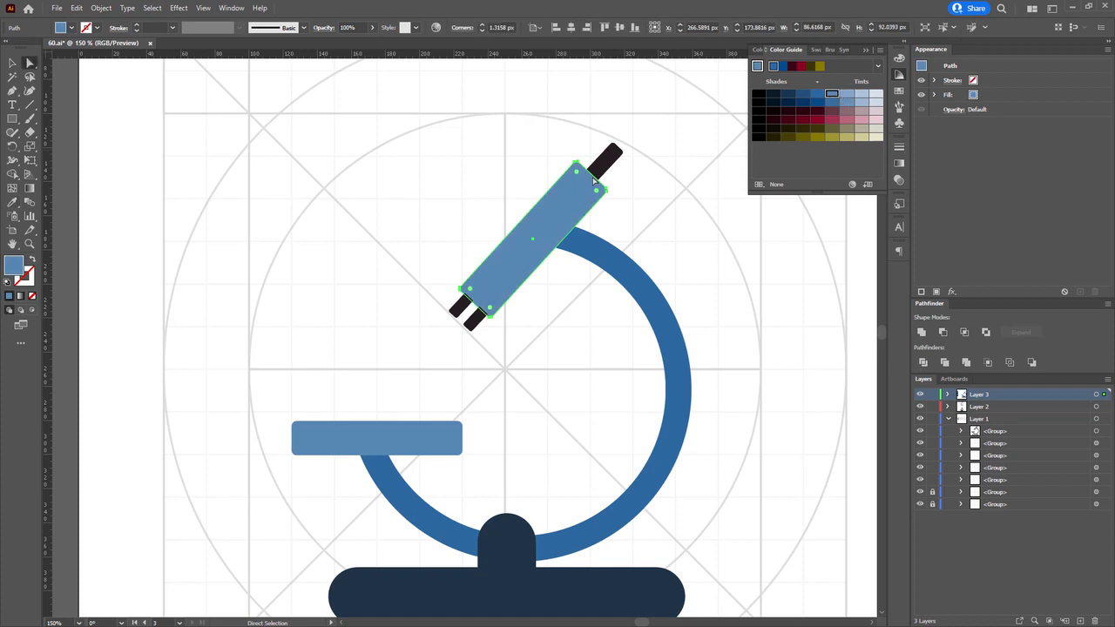
Color the eyepiece at the tube's upper end dark navy by sampling the microscope base with the Eyedropper.
{"action": "left_click", "coordinate": [598, 173]}
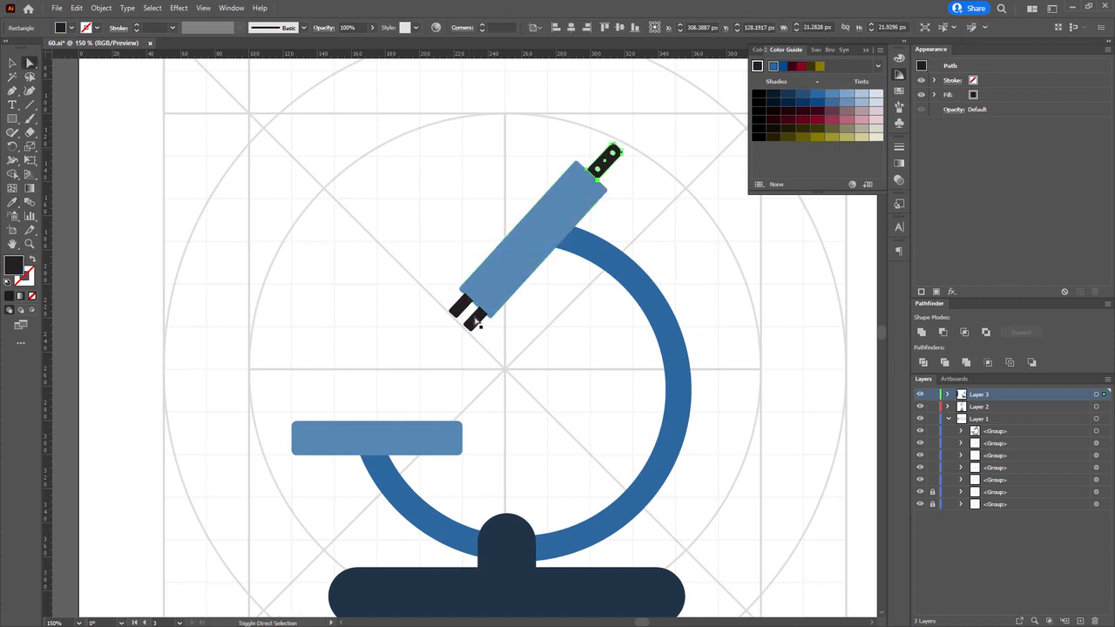
{"action": "scroll", "coordinate": [401, 326], "scroll_direction": "down", "scroll_amount": 2}
{"action": "key", "text": "i"}
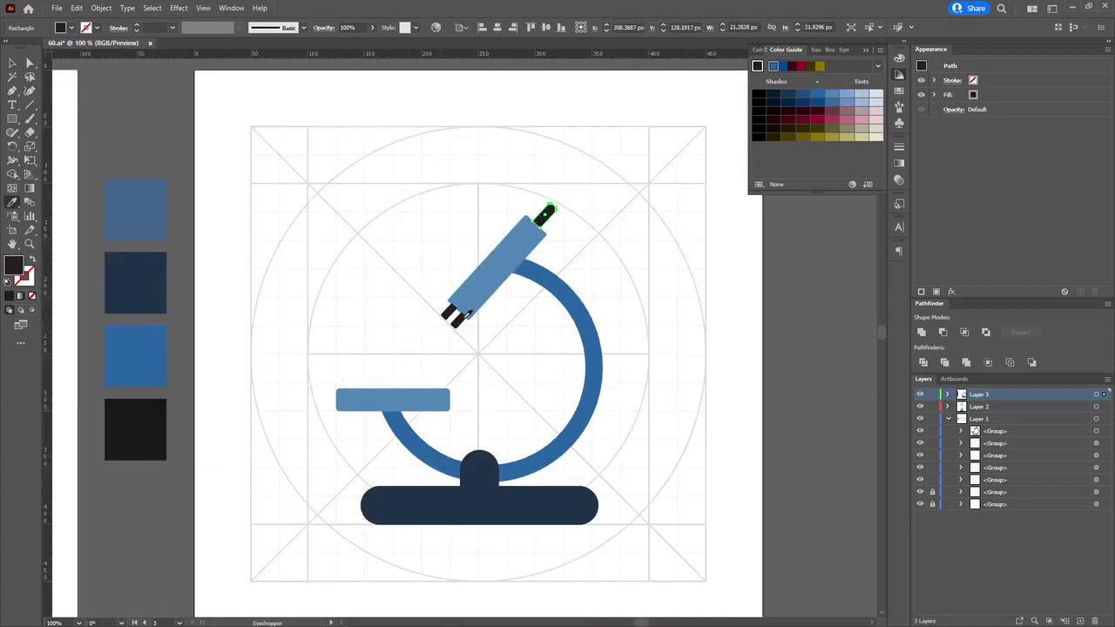
{"action": "left_click", "coordinate": [470, 490]}
{"action": "key", "text": "a"}
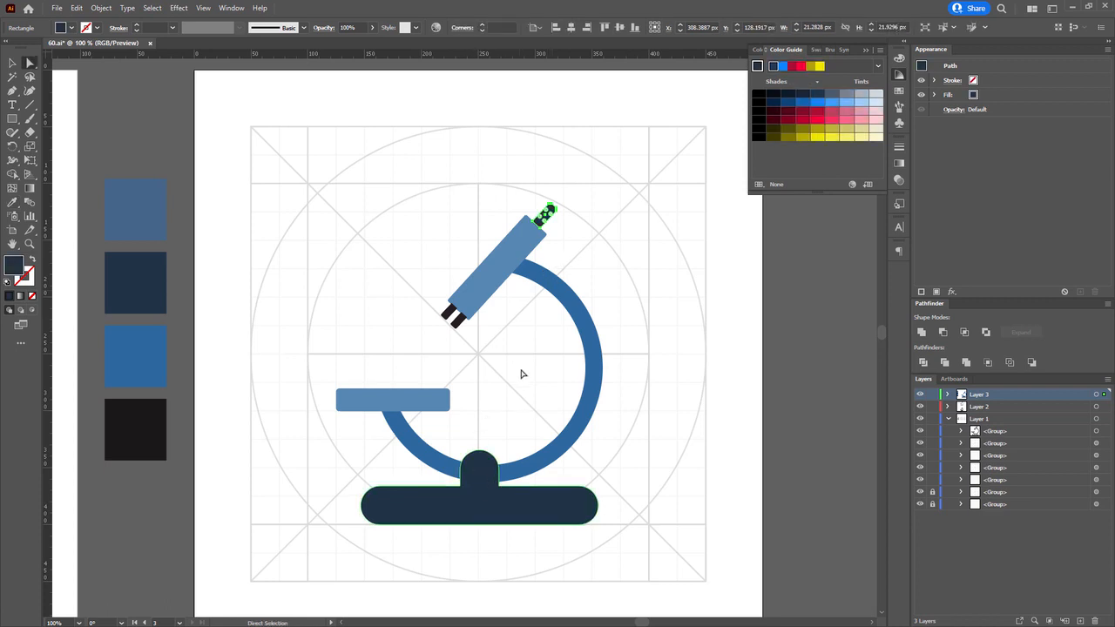
{"action": "left_click", "coordinate": [504, 300]}
Color the two objective pieces at the tube's lower end dark navy by sampling the eyepiece.
{"action": "scroll", "coordinate": [501, 292], "scroll_direction": "up", "scroll_amount": 2}
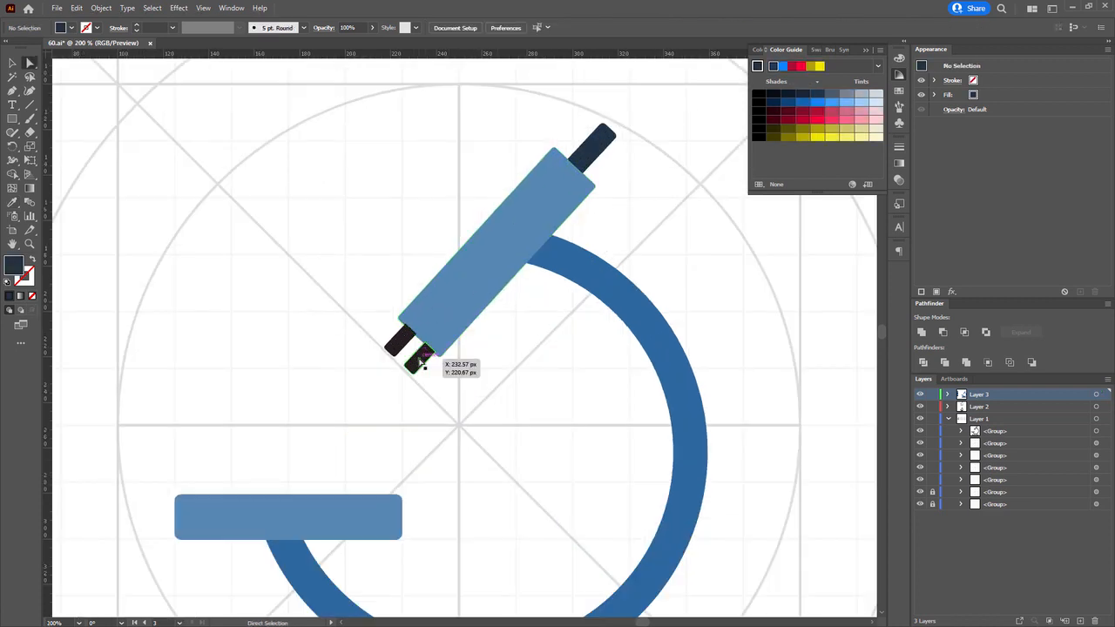
{"action": "left_click", "coordinate": [422, 358]}
{"action": "left_click", "coordinate": [401, 339], "text": "shift"}
{"action": "key", "text": "Delete"}
{"action": "left_click", "coordinate": [428, 319]}
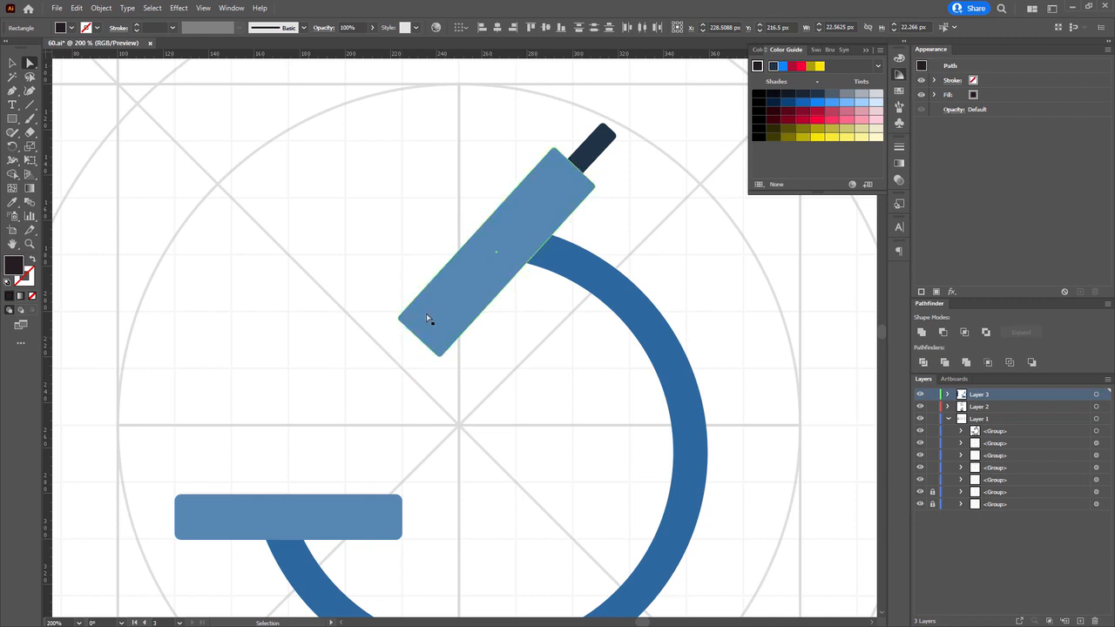
{"action": "key", "text": "ctrl+z"}
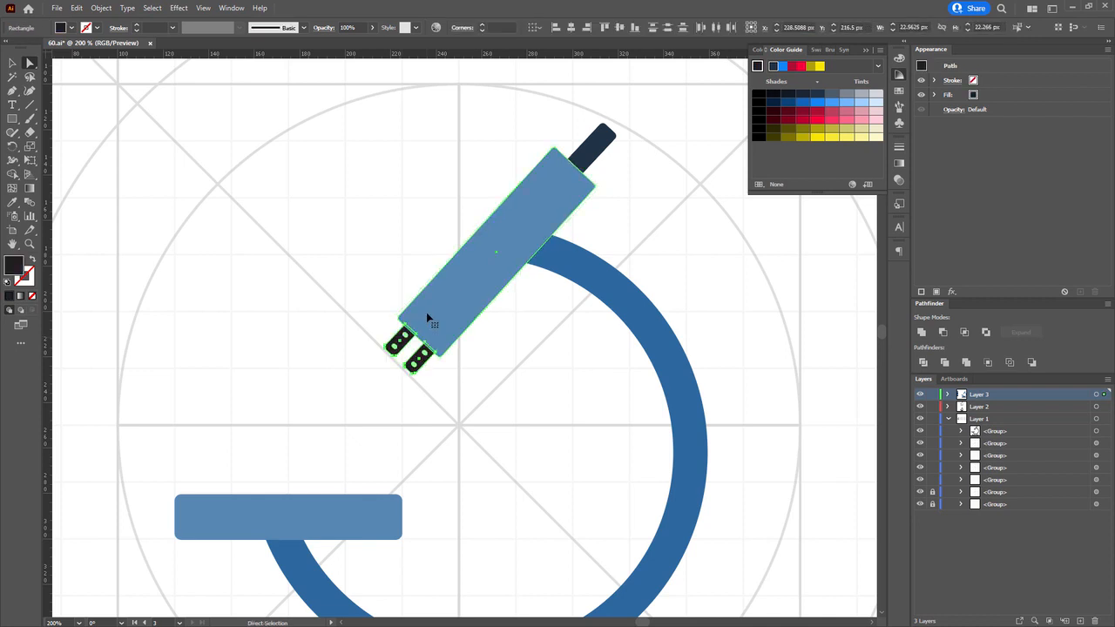
{"action": "left_click_drag", "start_coordinate": [456, 347], "coordinate": [403, 381]}
{"action": "key", "text": "i"}
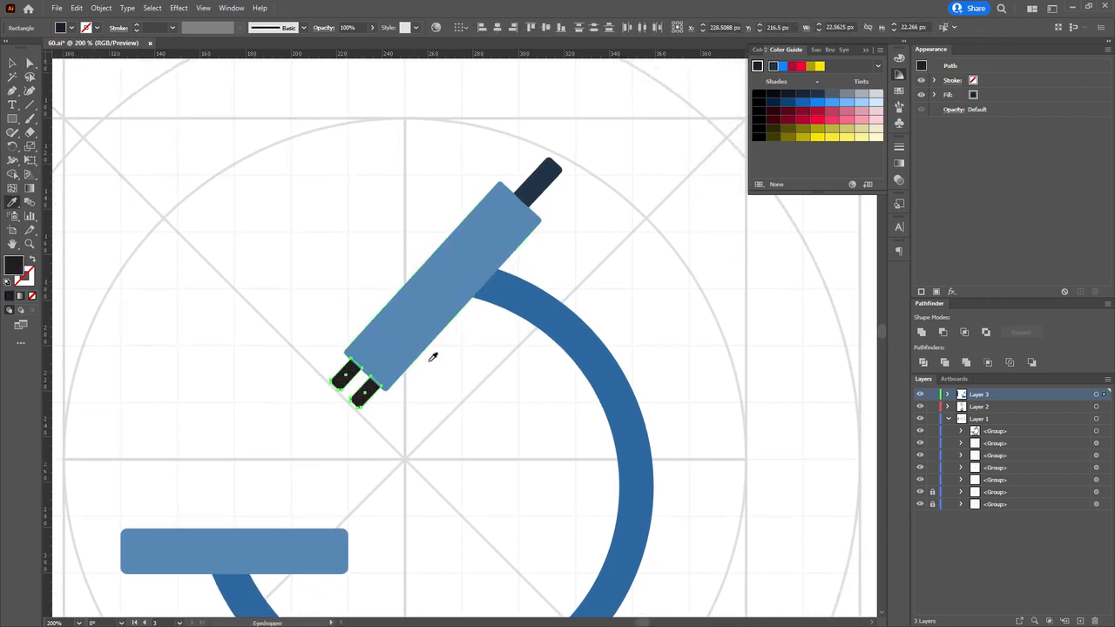
{"action": "left_click", "coordinate": [551, 169]}
{"action": "key", "text": "a"}
{"action": "left_click", "coordinate": [634, 256]}
Recolor the stage bar dark navy by sampling the microscope base with the Eyedropper.
{"action": "scroll", "coordinate": [635, 255], "scroll_direction": "down", "scroll_amount": 2}
{"action": "left_click_drag", "start_coordinate": [634, 255], "coordinate": [568, 208]}
{"action": "left_click", "coordinate": [341, 353]}
{"action": "key", "text": "i"}
{"action": "left_click", "coordinate": [457, 424]}
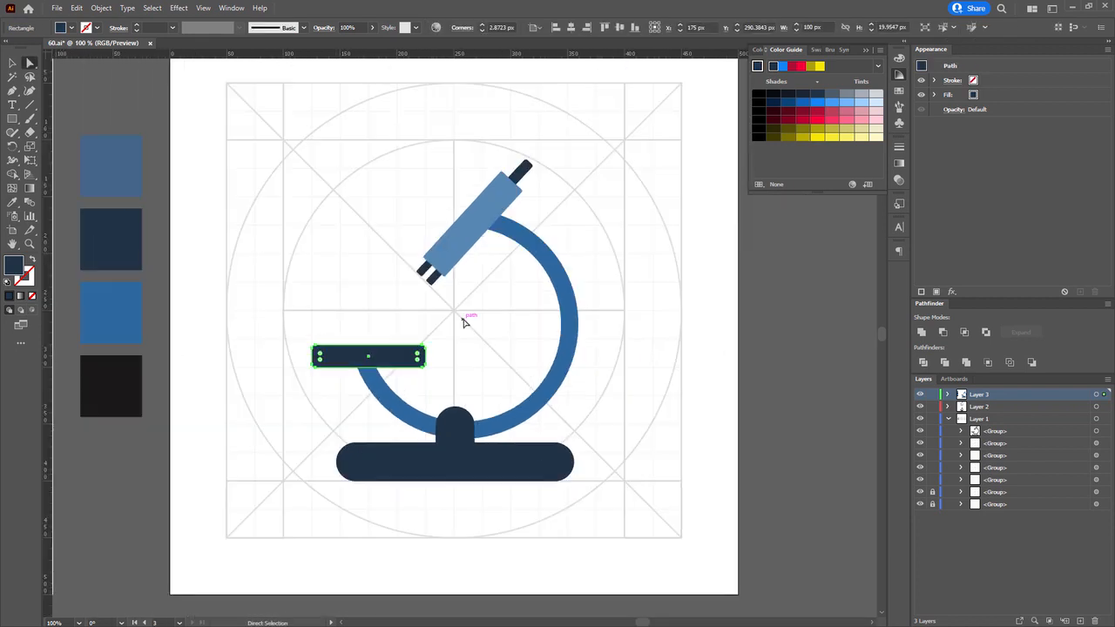
{"action": "left_click", "coordinate": [463, 323]}
{"action": "left_click_drag", "start_coordinate": [463, 323], "coordinate": [465, 316]}
Select all parts of the colored microscope and group them.
{"action": "key", "text": "ctrl+a"}
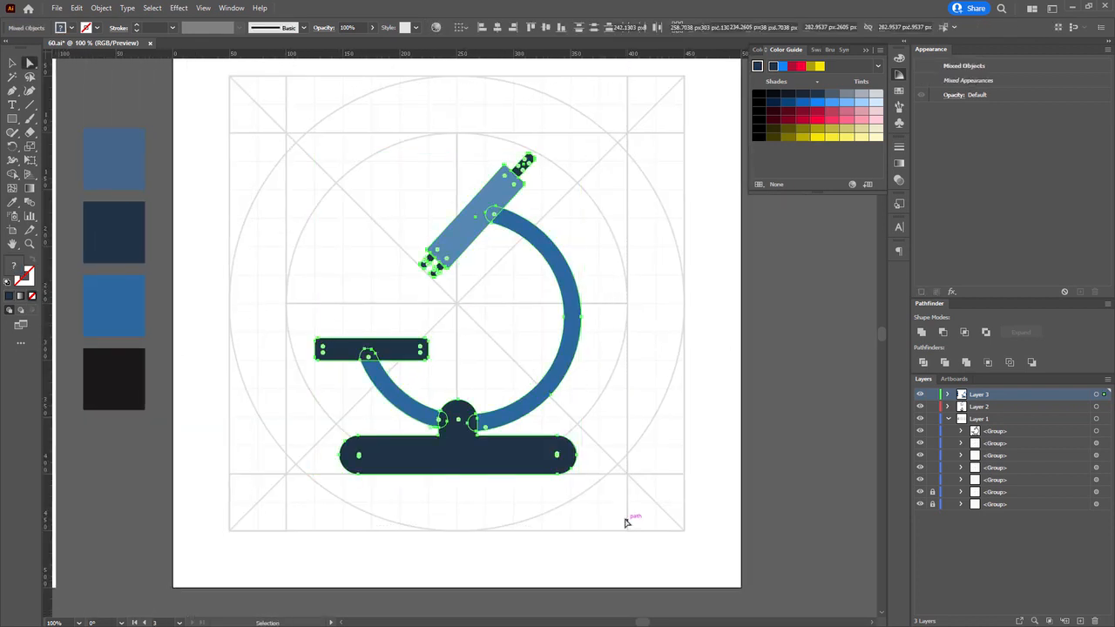
{"action": "key", "text": "ctrl+g"}
{"action": "key", "text": "ctrl+minus"}
{"action": "scroll", "coordinate": [622, 461], "scroll_direction": "right", "scroll_amount": 2}
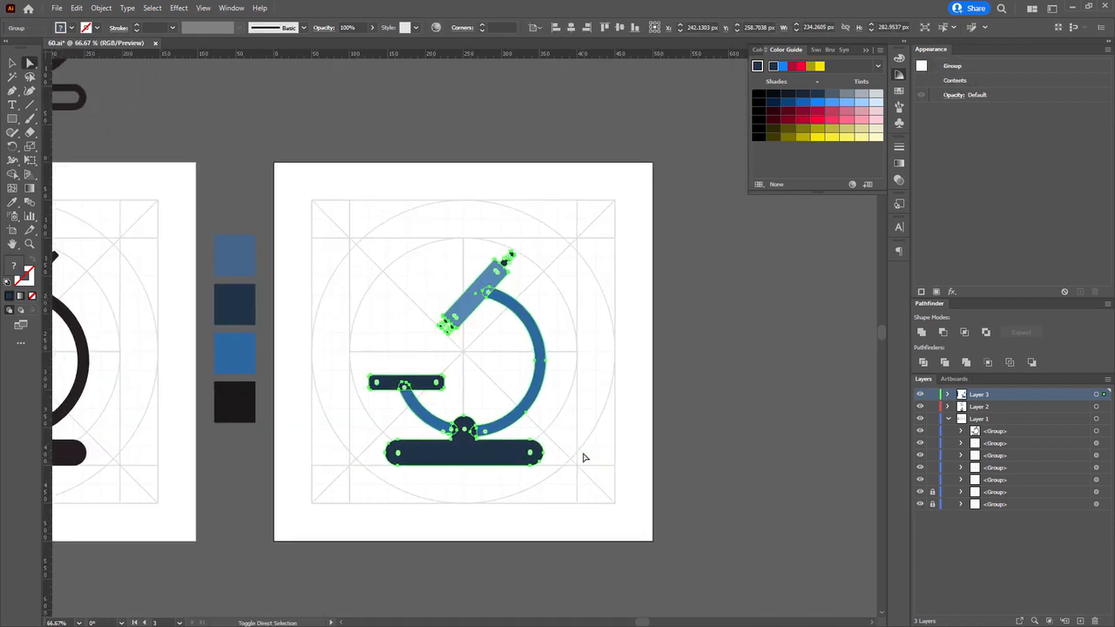
Duplicate the colored icon's artboard with its artwork, placing the copy to its right, and lock the copied grid.
{"action": "key", "text": "shift+o"}
{"action": "left_click_drag", "start_coordinate": [300, 165], "coordinate": [771, 202]}
{"action": "key", "text": "v"}
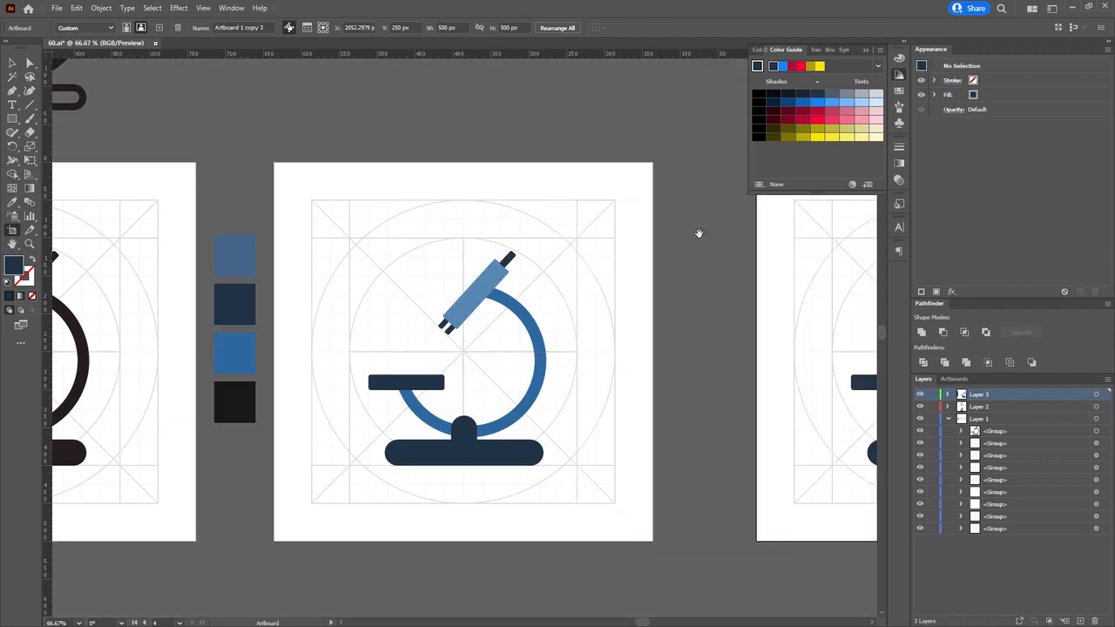
{"action": "left_click_drag", "start_coordinate": [705, 231], "coordinate": [475, 210]}
{"action": "left_click_drag", "start_coordinate": [648, 285], "coordinate": [650, 287]}
{"action": "key", "text": "ctrl+2"}
Move the four palette squares beyond the right edge of the new artboard.
{"action": "left_click_drag", "start_coordinate": [360, 203], "coordinate": [504, 200]}
{"action": "left_click_drag", "start_coordinate": [156, 194], "coordinate": [596, 340]}
{"action": "left_click_drag", "start_coordinate": [597, 341], "coordinate": [199, 328]}
{"action": "left_click_drag", "start_coordinate": [202, 283], "coordinate": [806, 292]}
Draw a tall narrow rectangle about 30 by 254 px between the new artboard and the palette squares.
{"action": "key", "text": "ctrl+equal"}
{"action": "left_click", "coordinate": [519, 145]}
{"action": "left_click_drag", "start_coordinate": [495, 128], "coordinate": [527, 417]}
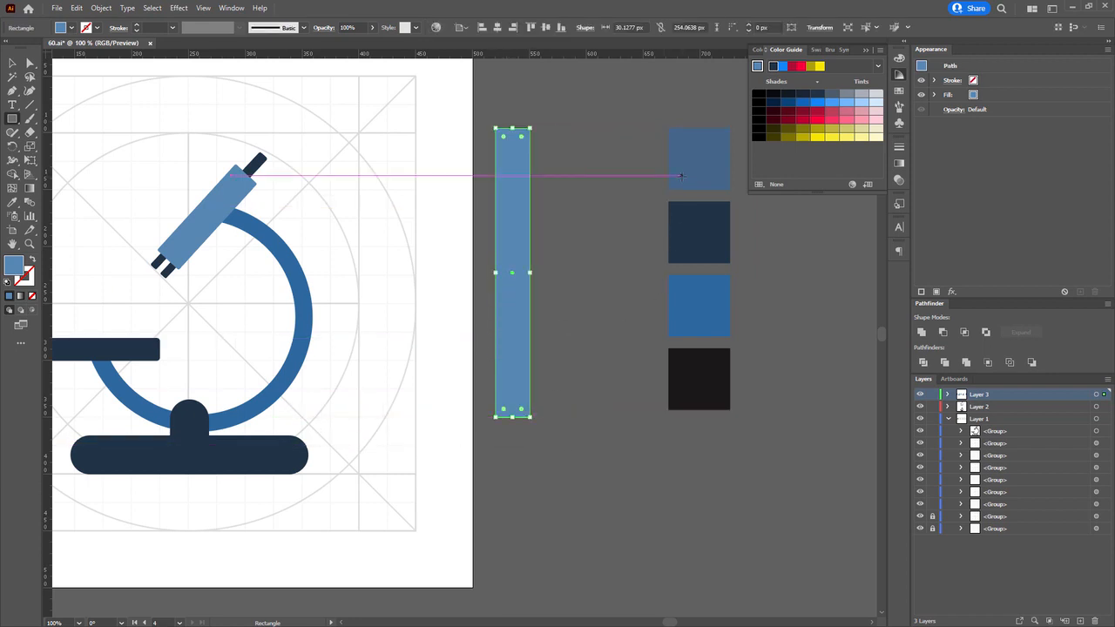
Give the tall rectangle a linear gradient from the first square's muted blue to the second square's dark navy.
{"action": "key", "text": "period"}
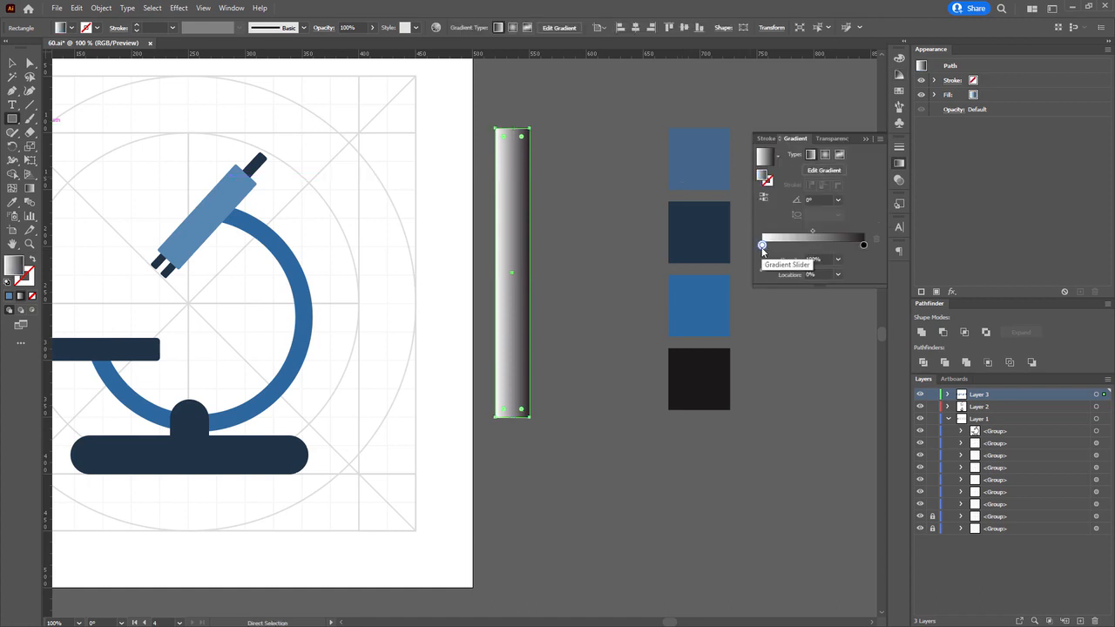
{"action": "left_click", "coordinate": [762, 246]}
{"action": "left_click", "coordinate": [701, 159]}
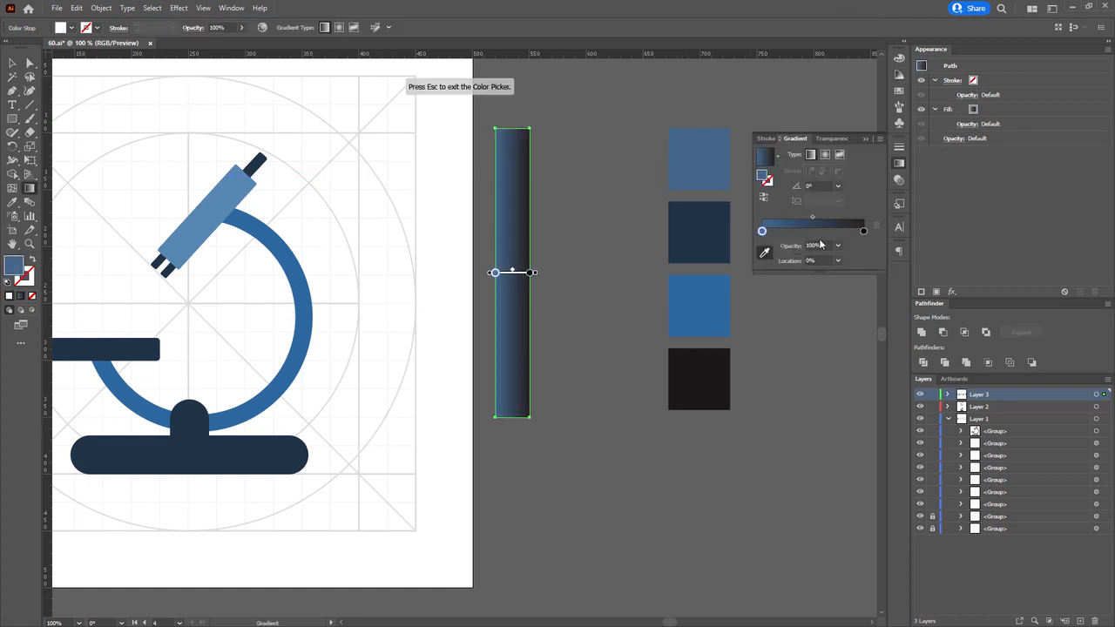
{"action": "left_click", "coordinate": [863, 230]}
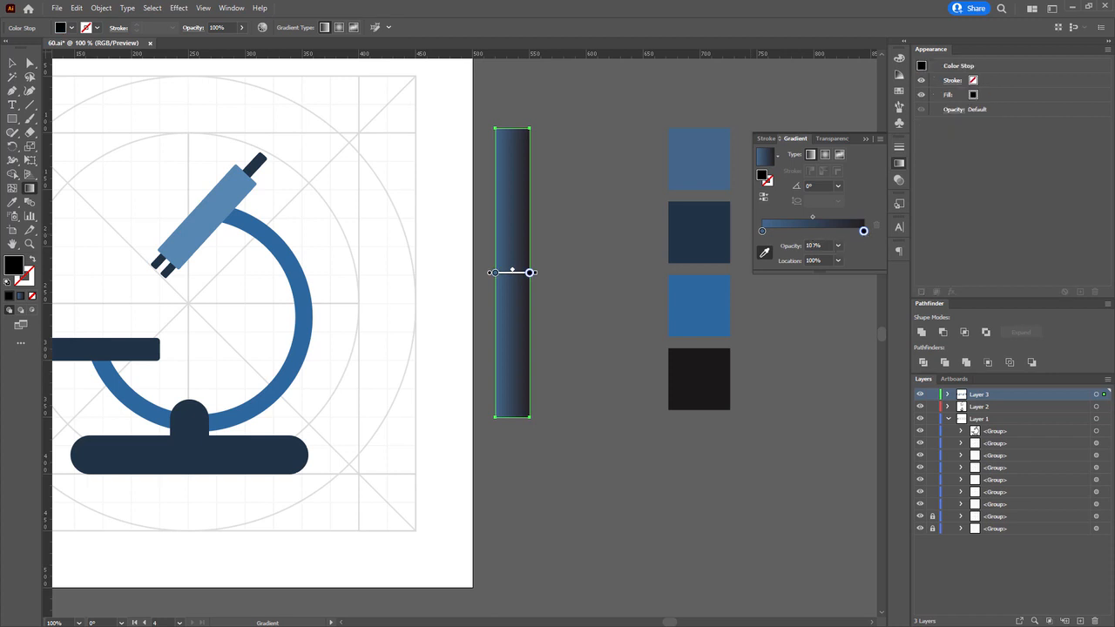
{"action": "left_click", "coordinate": [710, 231]}
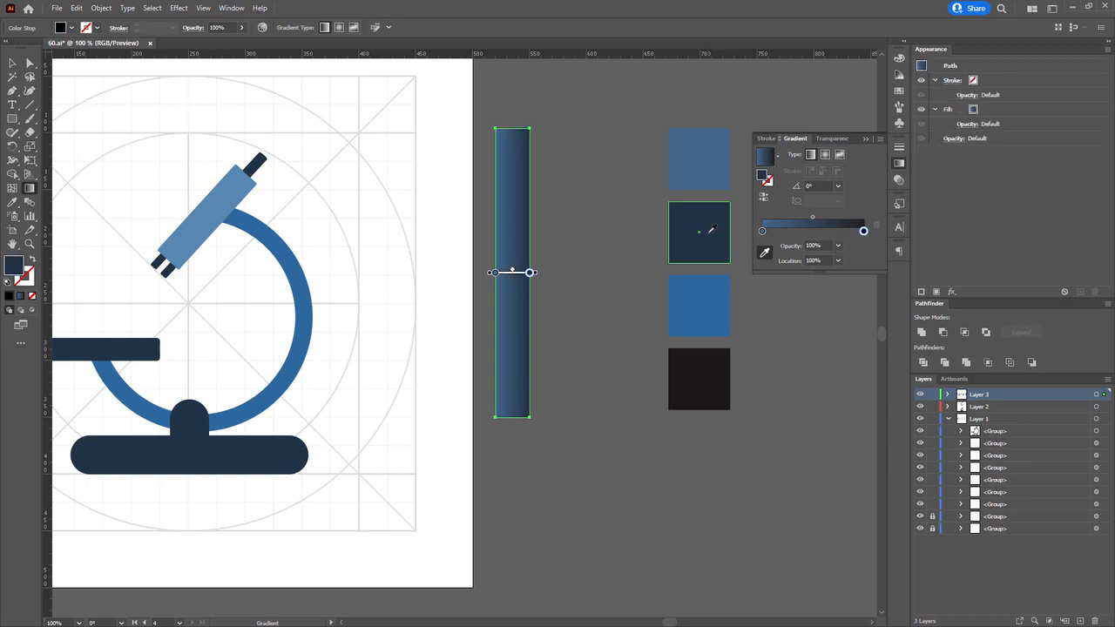
{"action": "key", "text": "a"}
{"action": "left_click", "coordinate": [622, 208]}
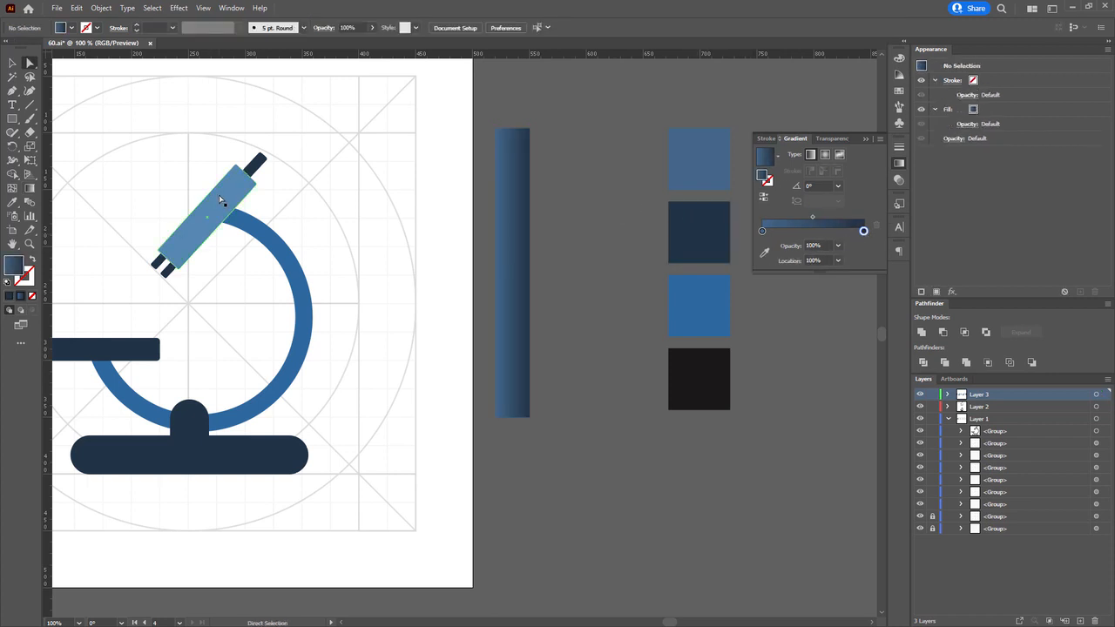
Apply the tall rectangle's gradient to the microscope tube on the new artboard with the Eyedropper.
{"action": "left_click", "coordinate": [222, 201]}
{"action": "key", "text": "k"}
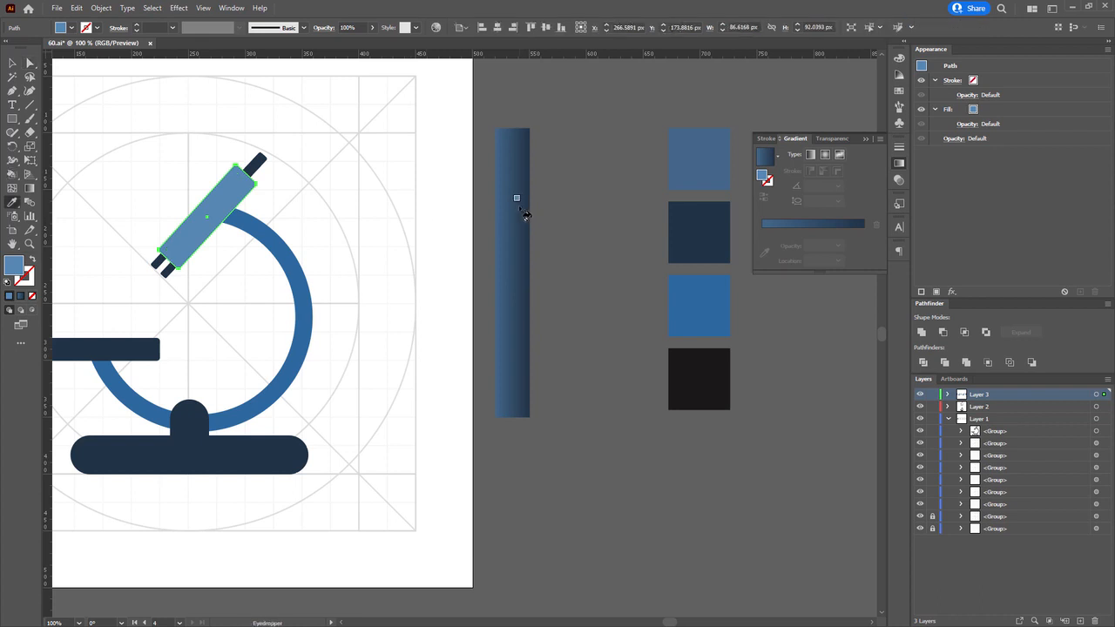
{"action": "left_click", "coordinate": [525, 216]}
{"action": "scroll", "coordinate": [192, 218], "scroll_direction": "up", "scroll_amount": 2}
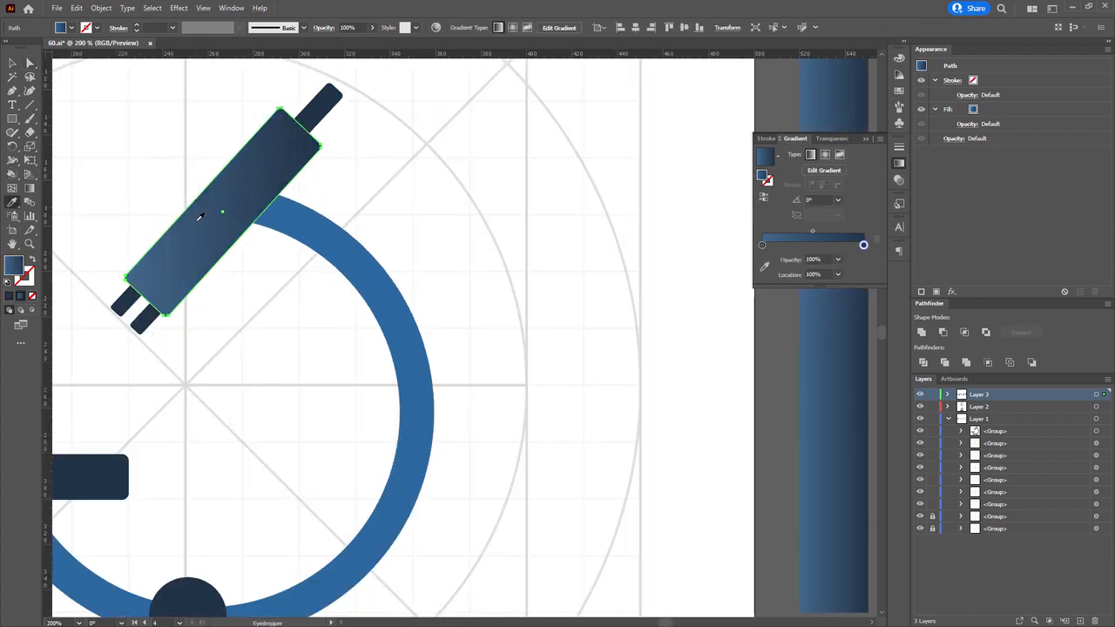
Redirect the tube's gradient across its width at about -45° with the Gradient tool, then deselect it.
{"action": "key", "text": "g"}
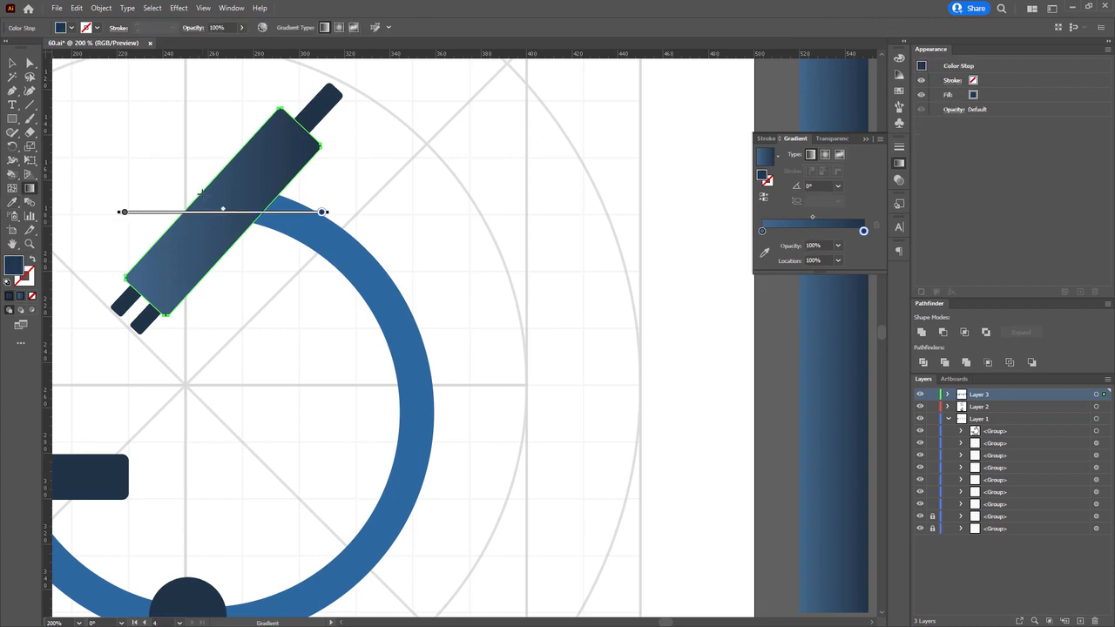
{"action": "left_click_drag", "start_coordinate": [202, 192], "coordinate": [241, 232]}
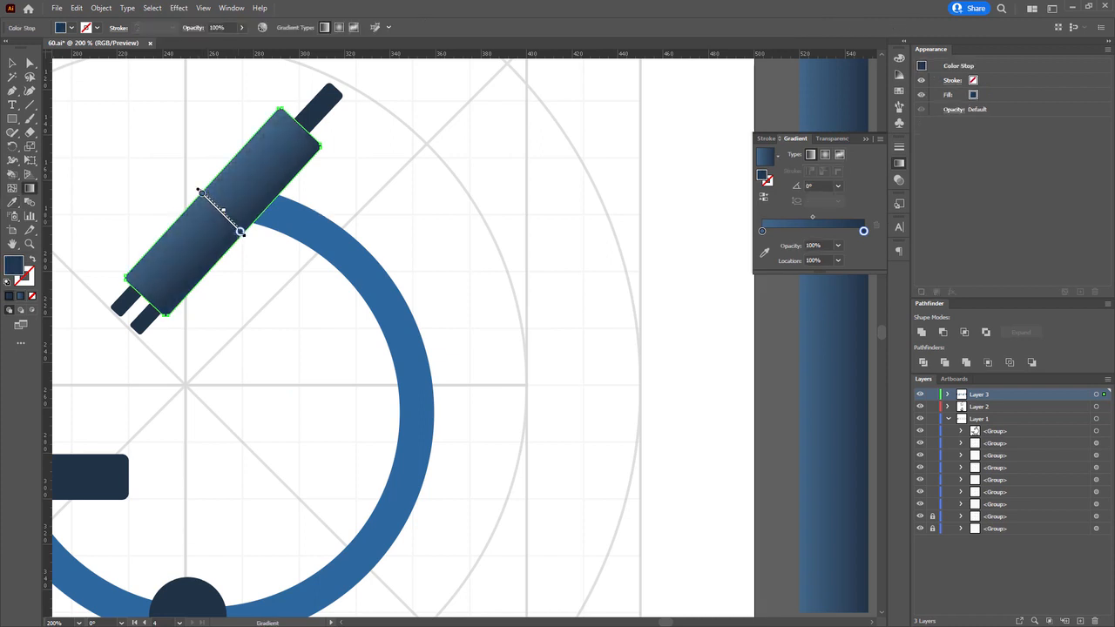
{"action": "key", "text": "v"}
{"action": "left_click", "coordinate": [393, 195]}
{"action": "key", "text": "ctrl+minus"}
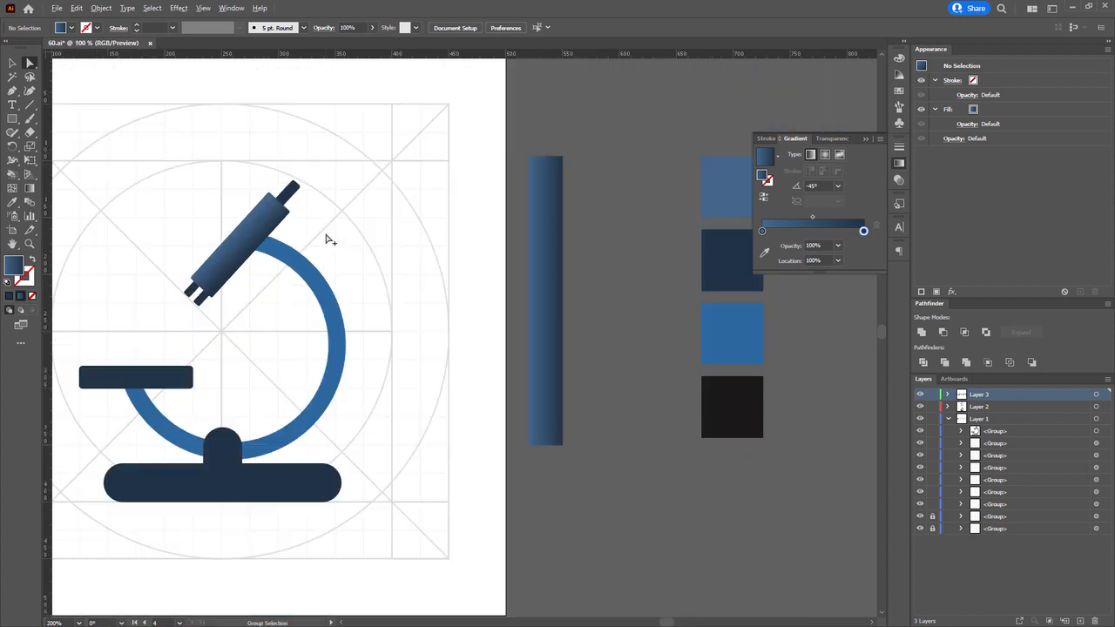
{"action": "left_click_drag", "start_coordinate": [386, 277], "coordinate": [418, 270]}
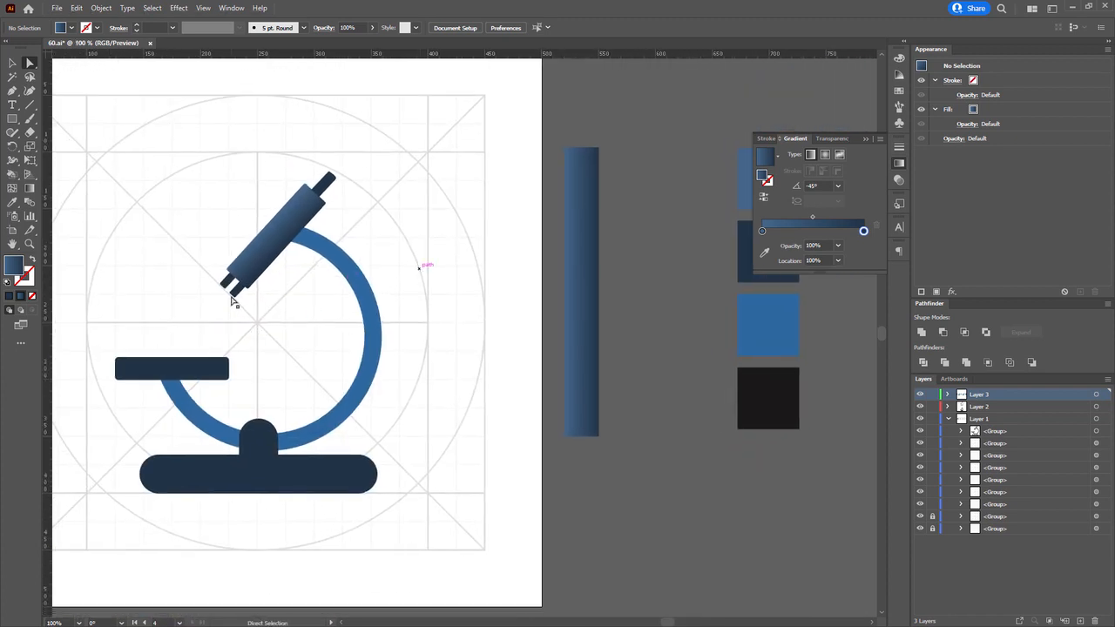
Duplicate the tall gradient rectangle beside itself and recolor the copy's gradient from the third square's blue to the fourth square's near-black.
{"action": "left_click_drag", "start_coordinate": [587, 282], "coordinate": [516, 288]}
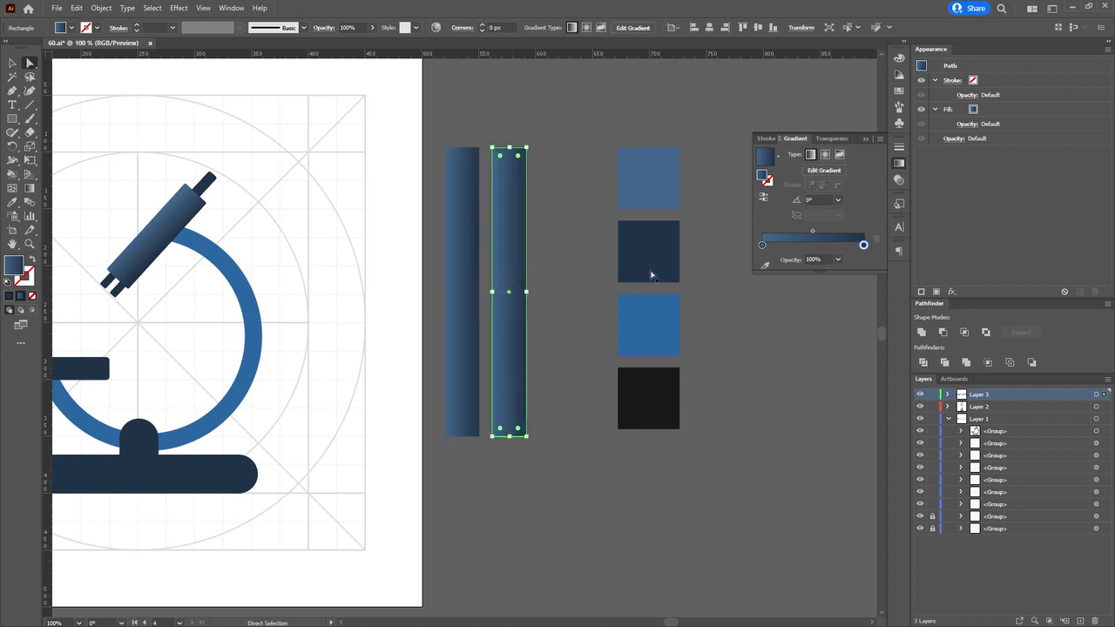
{"action": "left_click", "coordinate": [762, 246]}
{"action": "left_click", "coordinate": [764, 268]}
{"action": "left_click", "coordinate": [648, 324]}
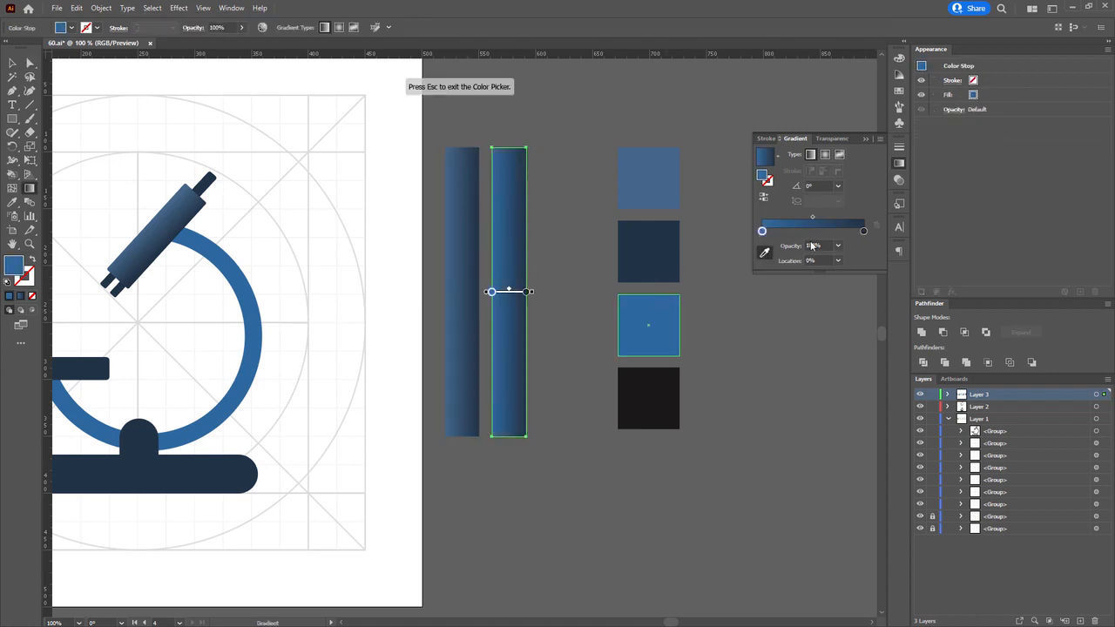
{"action": "left_click", "coordinate": [863, 230]}
{"action": "left_click", "coordinate": [647, 389]}
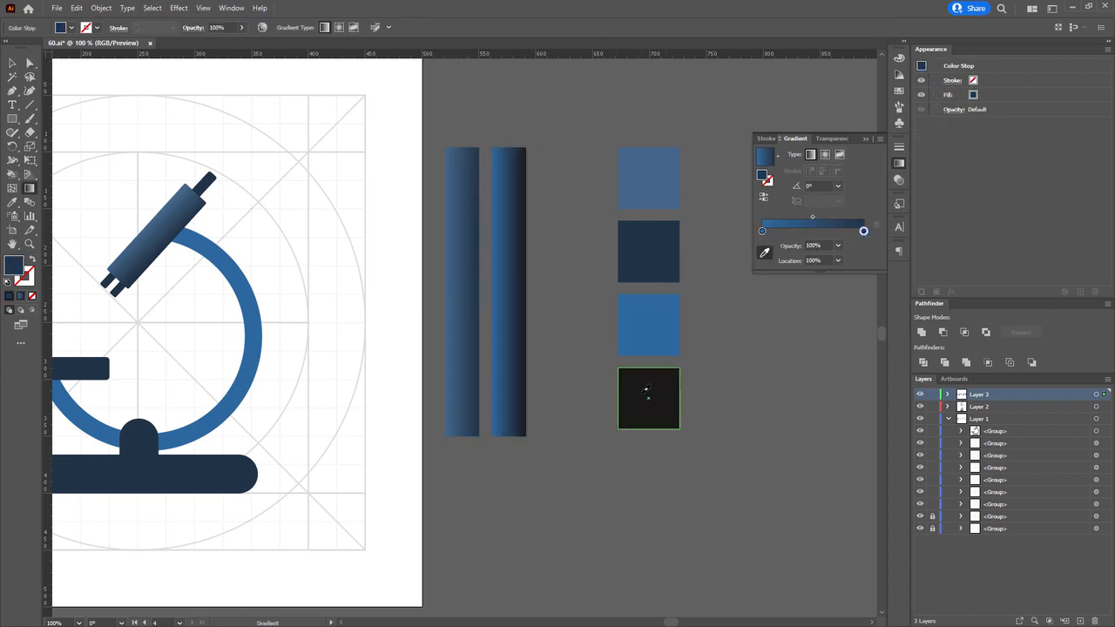
{"action": "key", "text": "a"}
{"action": "left_click", "coordinate": [567, 328]}
{"action": "left_click_drag", "start_coordinate": [563, 323], "coordinate": [625, 314]}
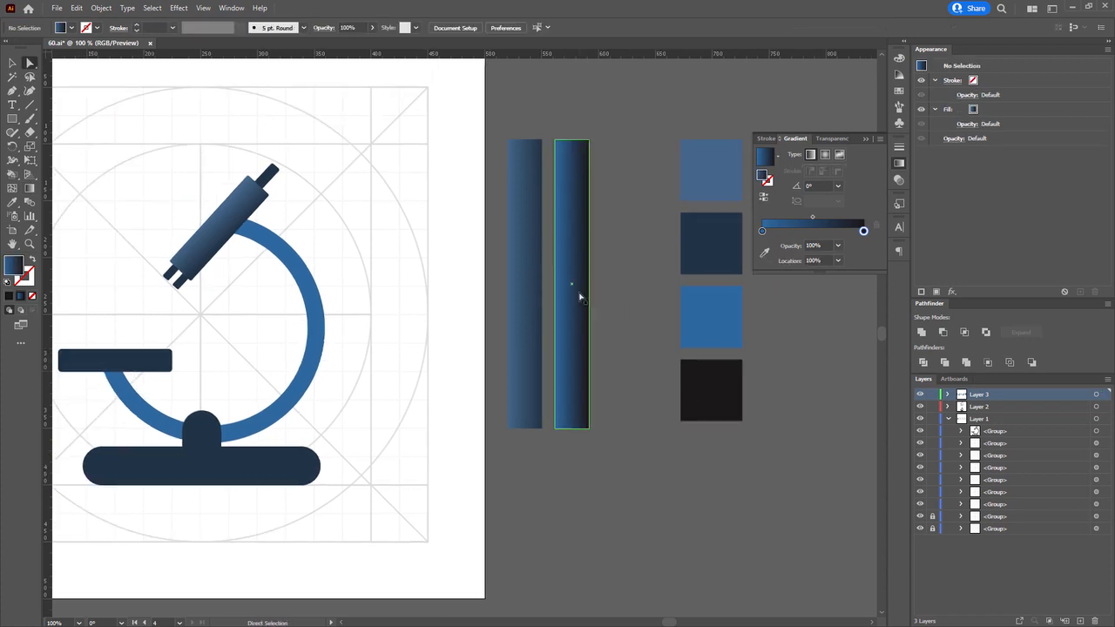
Try the muted blue and dark navy palette colors on the starting stop of the second rectangle's gradient.
{"action": "left_click", "coordinate": [579, 297]}
{"action": "left_click", "coordinate": [762, 245]}
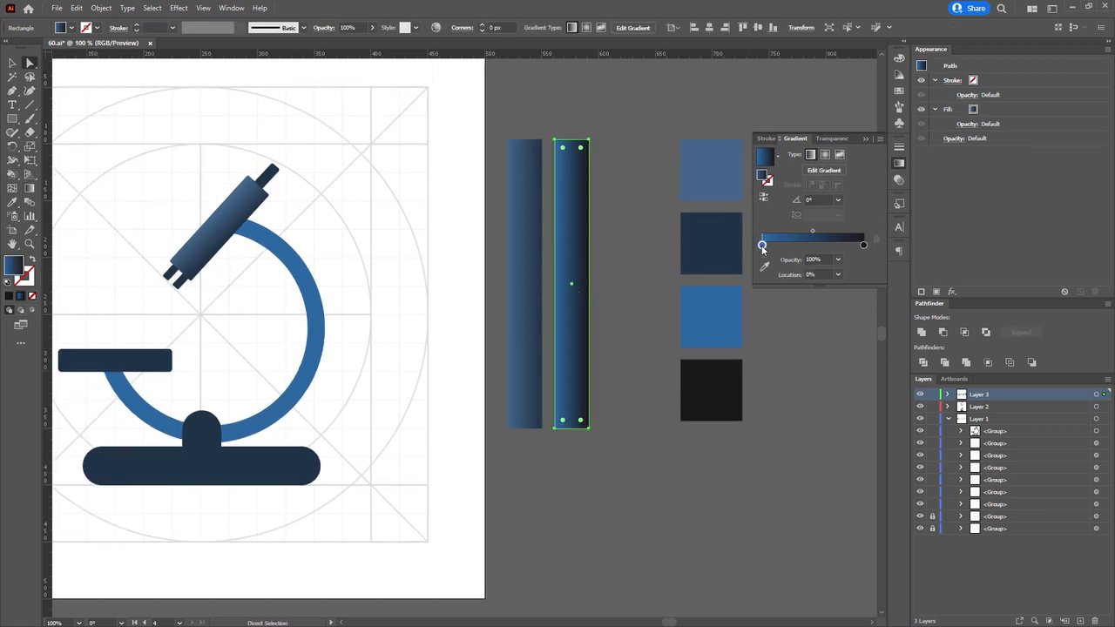
{"action": "left_click", "coordinate": [764, 269]}
{"action": "left_click", "coordinate": [716, 169]}
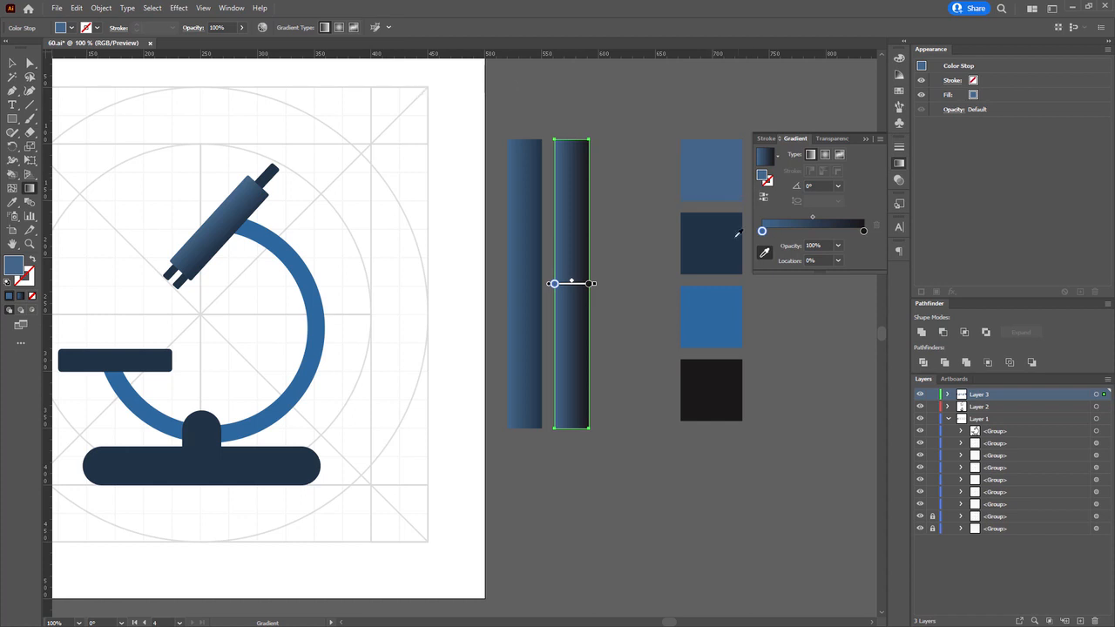
{"action": "left_click", "coordinate": [726, 243]}
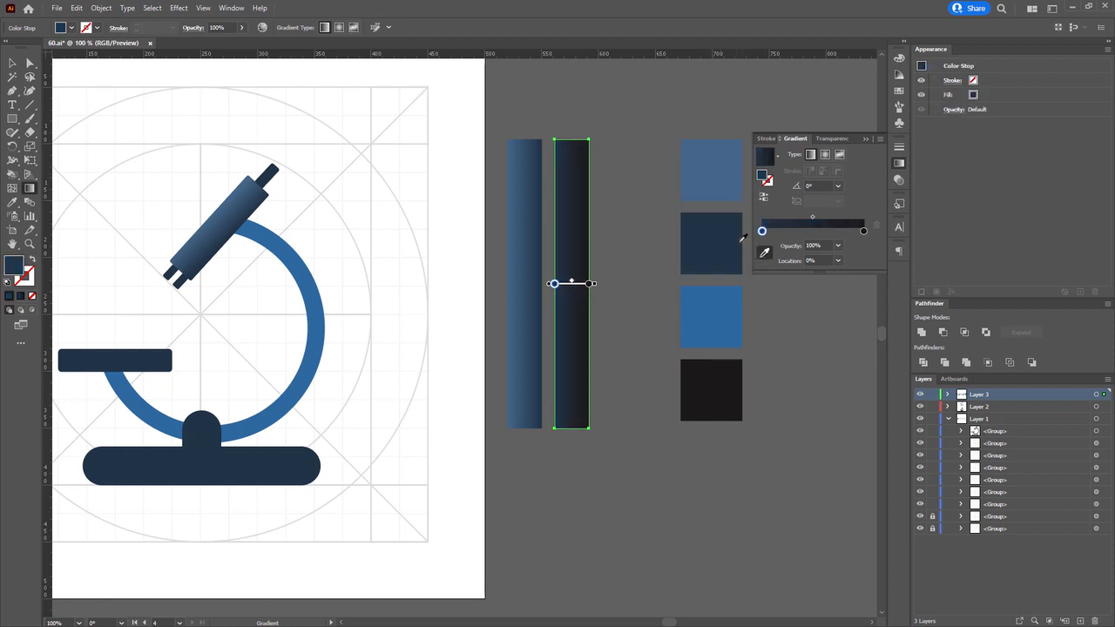
{"action": "left_click", "coordinate": [719, 167]}
Try a bright cyan-blue swatch on the second rectangle's starting stop, with its green value lowered to 129.
{"action": "double_click", "coordinate": [762, 231]}
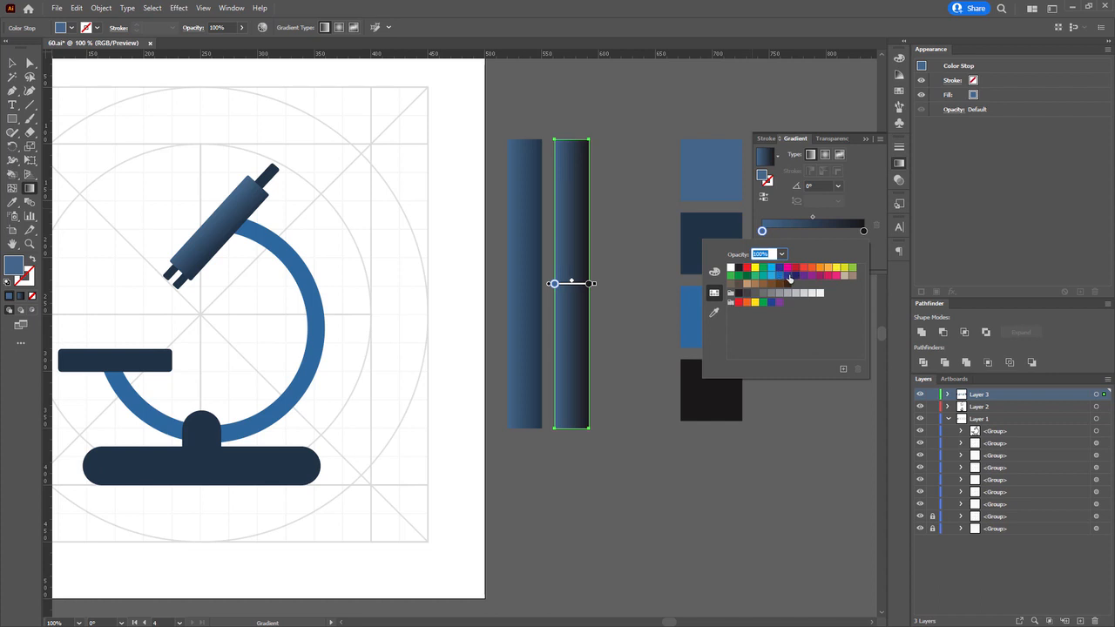
{"action": "left_click", "coordinate": [785, 276]}
{"action": "left_click", "coordinate": [771, 269]}
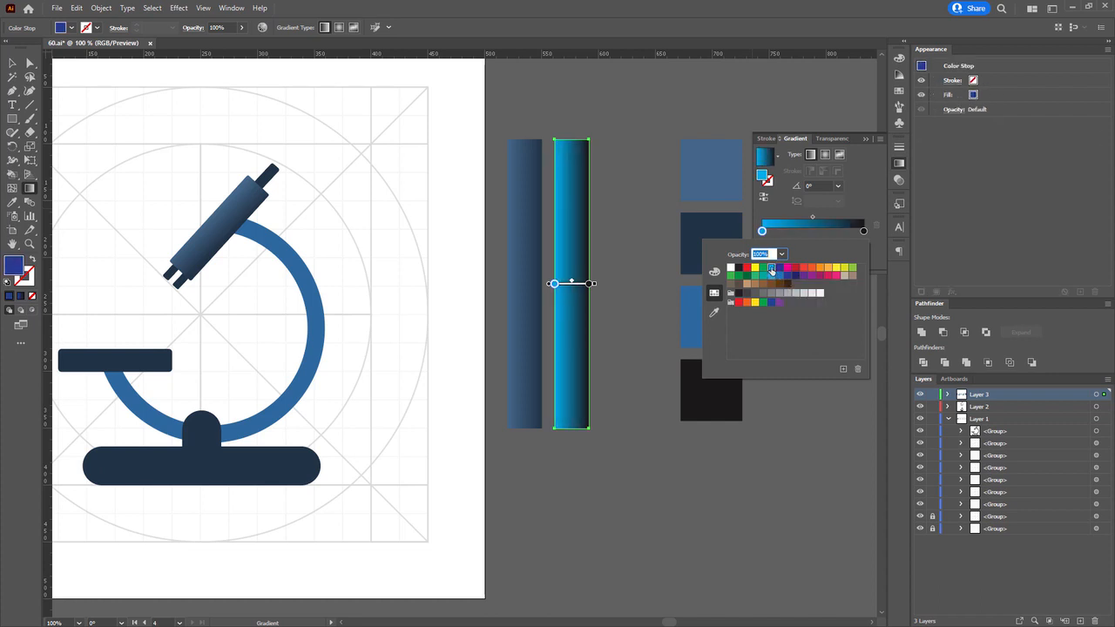
{"action": "left_click", "coordinate": [715, 273]}
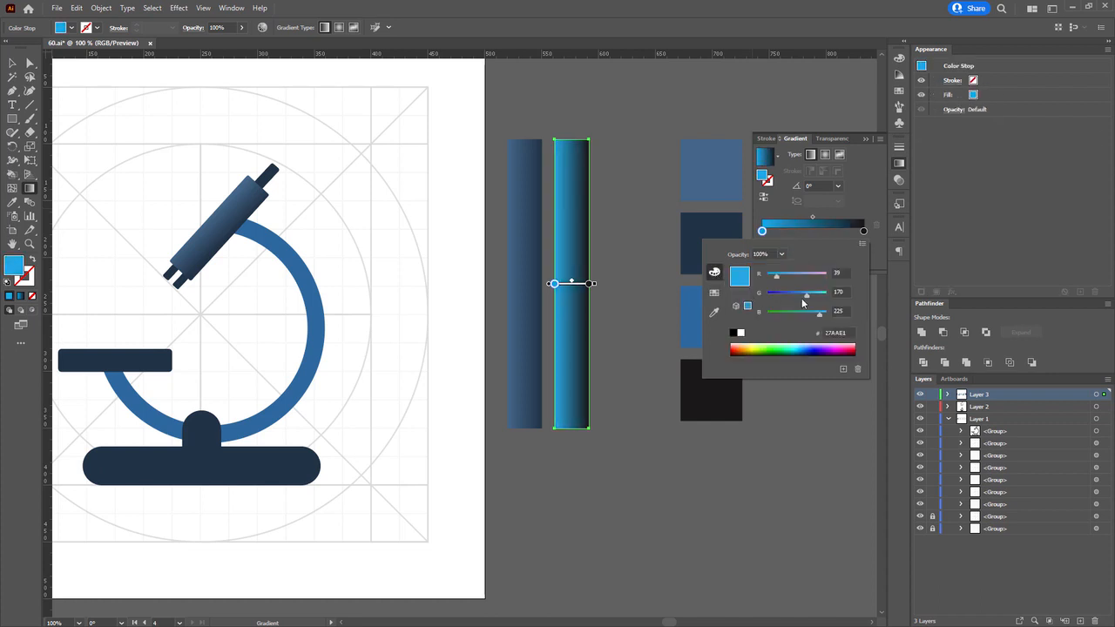
{"action": "left_click_drag", "start_coordinate": [805, 295], "coordinate": [797, 291]}
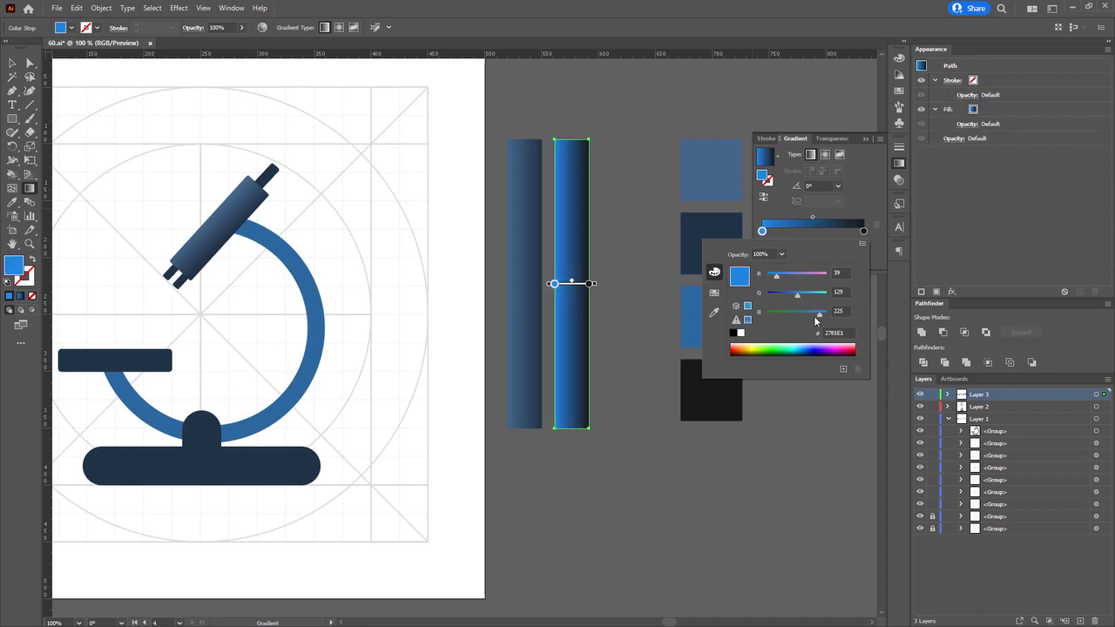
{"action": "left_click", "coordinate": [582, 223]}
{"action": "left_click_drag", "start_coordinate": [301, 237], "coordinate": [344, 239]}
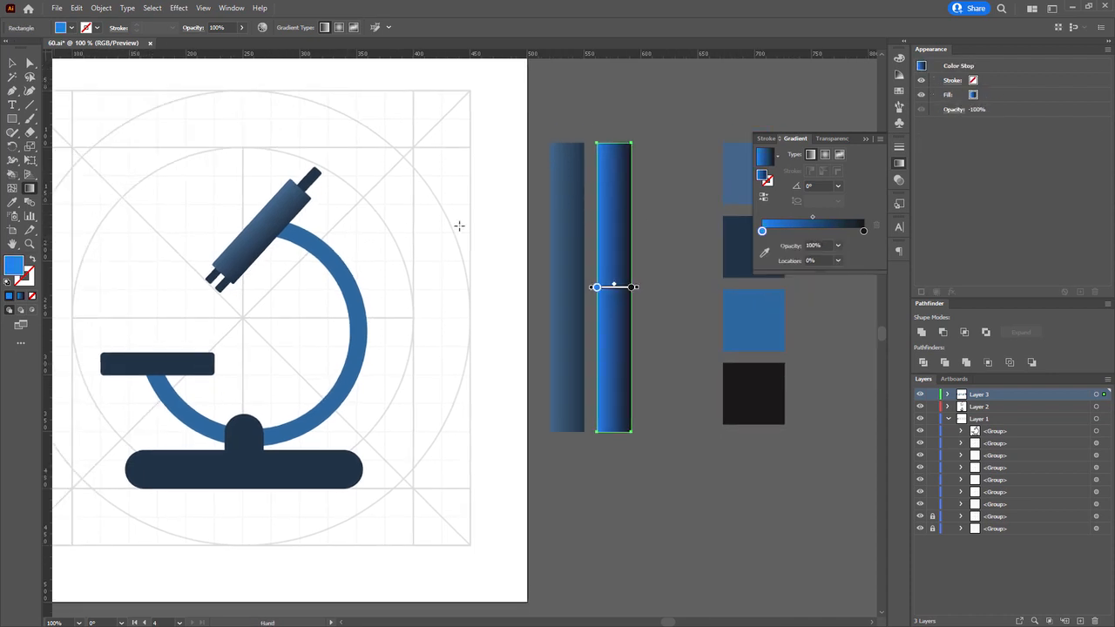
Set the starting stop of the second tall rectangle's gradient to a deep blue swatch.
{"action": "double_click", "coordinate": [596, 287]}
{"action": "left_click", "coordinate": [448, 348]}
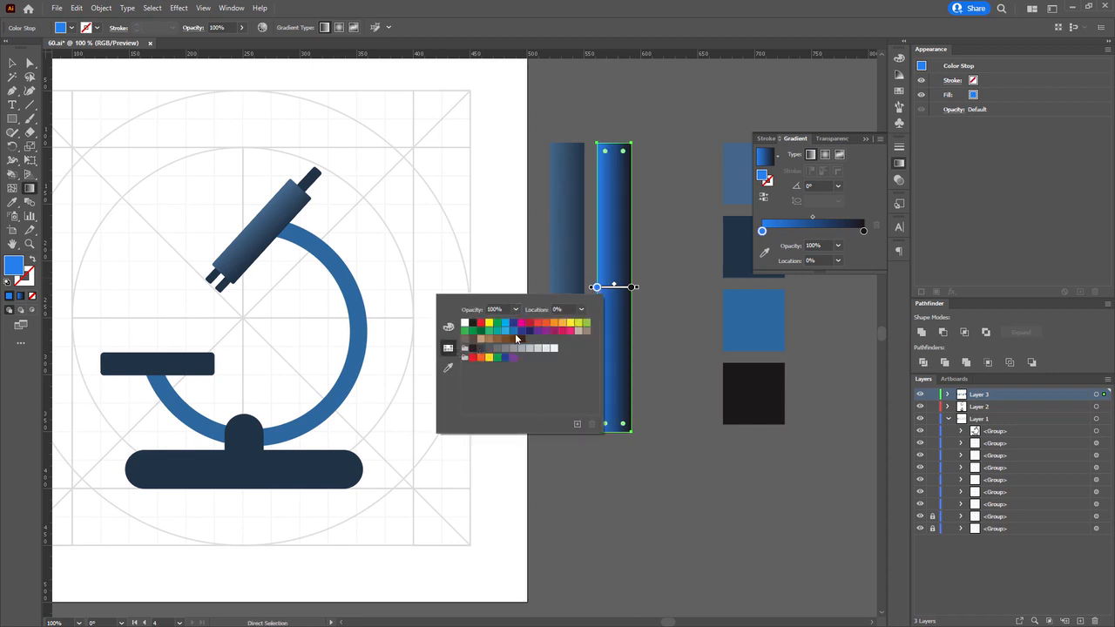
{"action": "left_click", "coordinate": [520, 331]}
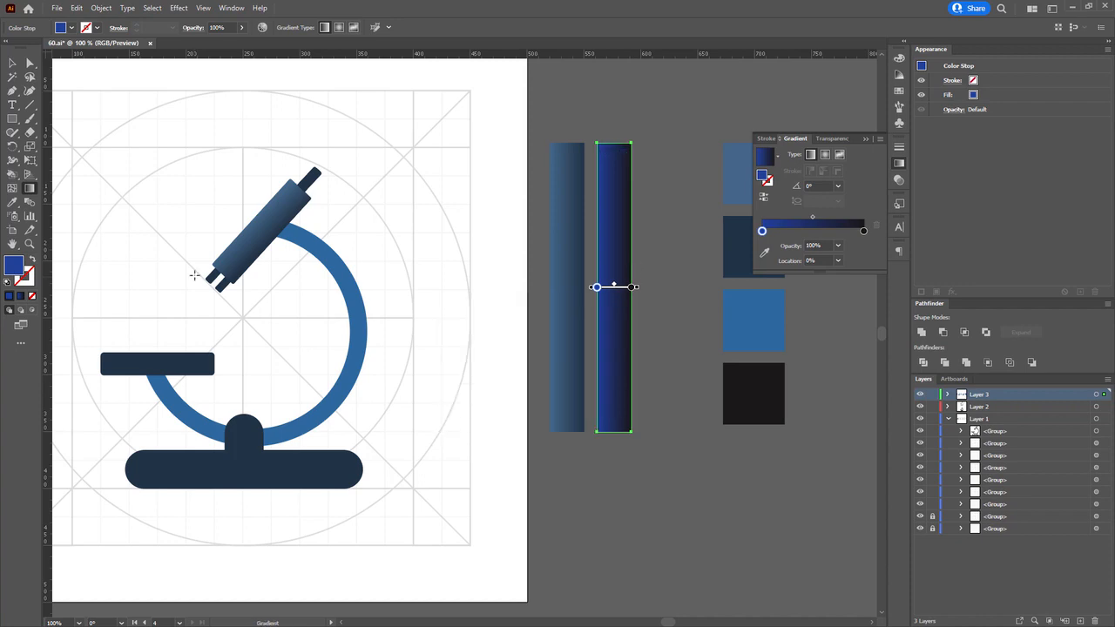
Apply the second rectangle's deep blue to near-black gradient to the eyepiece and both objective lenses with the Eyedropper.
{"action": "scroll", "coordinate": [206, 281], "scroll_direction": "up", "scroll_amount": 3}
{"action": "key", "text": "a"}
{"action": "left_click", "coordinate": [223, 256]}
{"action": "left_click", "coordinate": [262, 282], "text": "shift"}
{"action": "left_click_drag", "start_coordinate": [264, 284], "coordinate": [212, 549]}
{"action": "left_click", "coordinate": [469, 238], "text": "shift"}
{"action": "scroll", "coordinate": [471, 239], "scroll_direction": "down", "scroll_amount": 3}
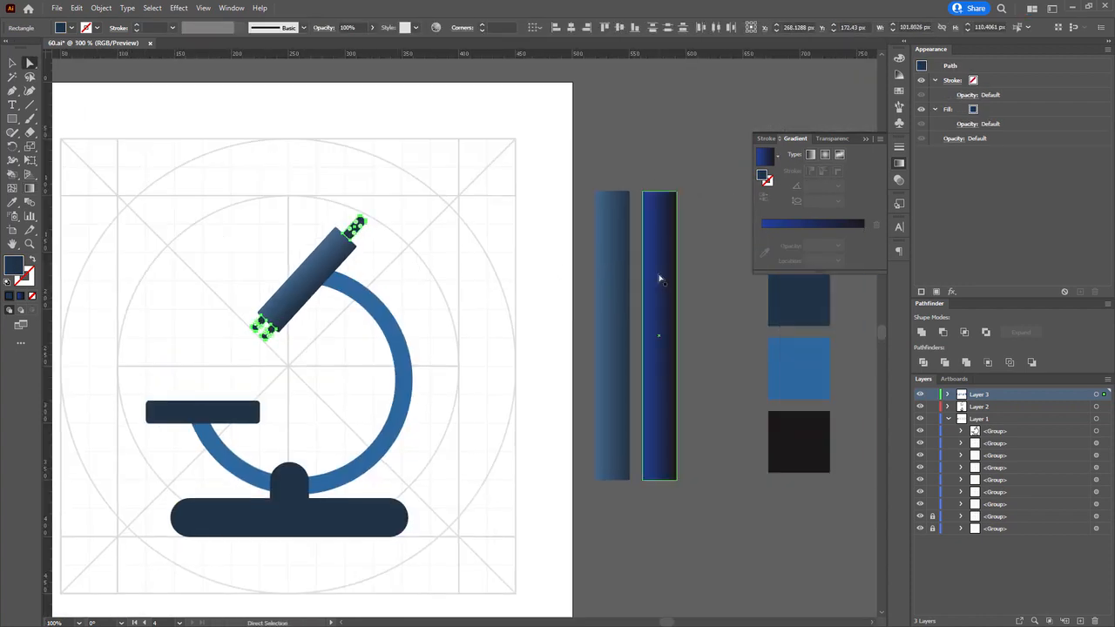
{"action": "key", "text": "i"}
{"action": "left_click", "coordinate": [660, 279]}
Redirect the gradient across the width of the lower-right objective lens at about -45° with the Gradient tool, then deselect.
{"action": "scroll", "coordinate": [251, 308], "scroll_direction": "up", "scroll_amount": 4}
{"action": "key", "text": "g"}
{"action": "left_click_drag", "start_coordinate": [270, 343], "coordinate": [338, 404]}
{"action": "left_click_drag", "start_coordinate": [531, 302], "coordinate": [608, 240]}
{"action": "scroll", "coordinate": [367, 352], "scroll_direction": "up", "scroll_amount": 2}
{"action": "key", "text": "a"}
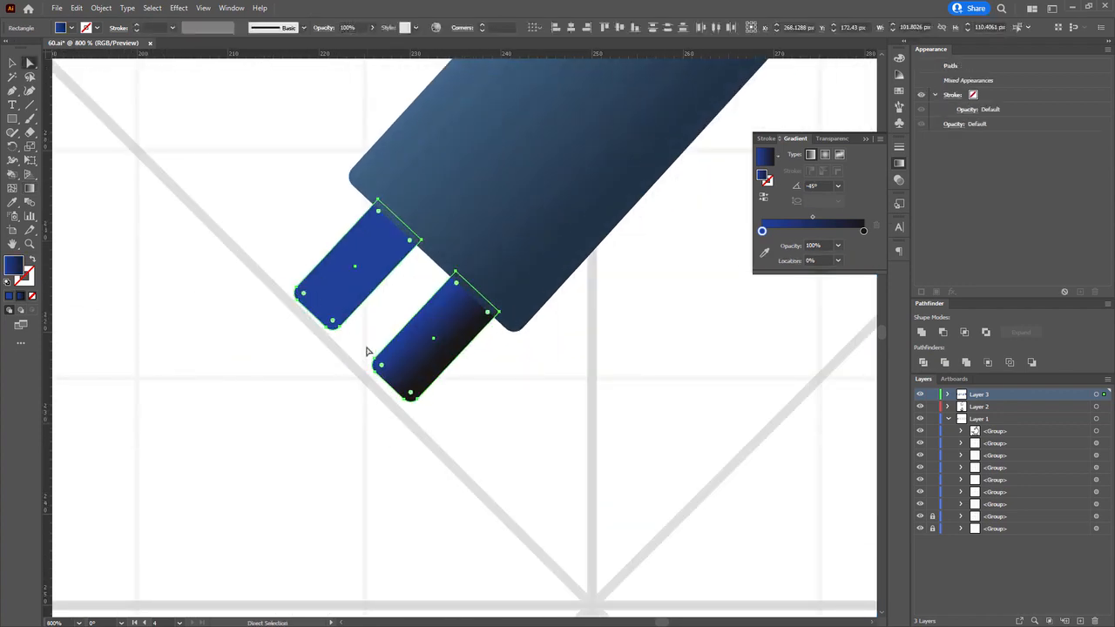
{"action": "left_click", "coordinate": [367, 352]}
Copy the lower-right lens's gradient to the other objective lens and redirect it across that lens's width at about -45°.
{"action": "left_click", "coordinate": [356, 286]}
{"action": "key", "text": "i"}
{"action": "left_click", "coordinate": [433, 321]}
{"action": "key", "text": "g"}
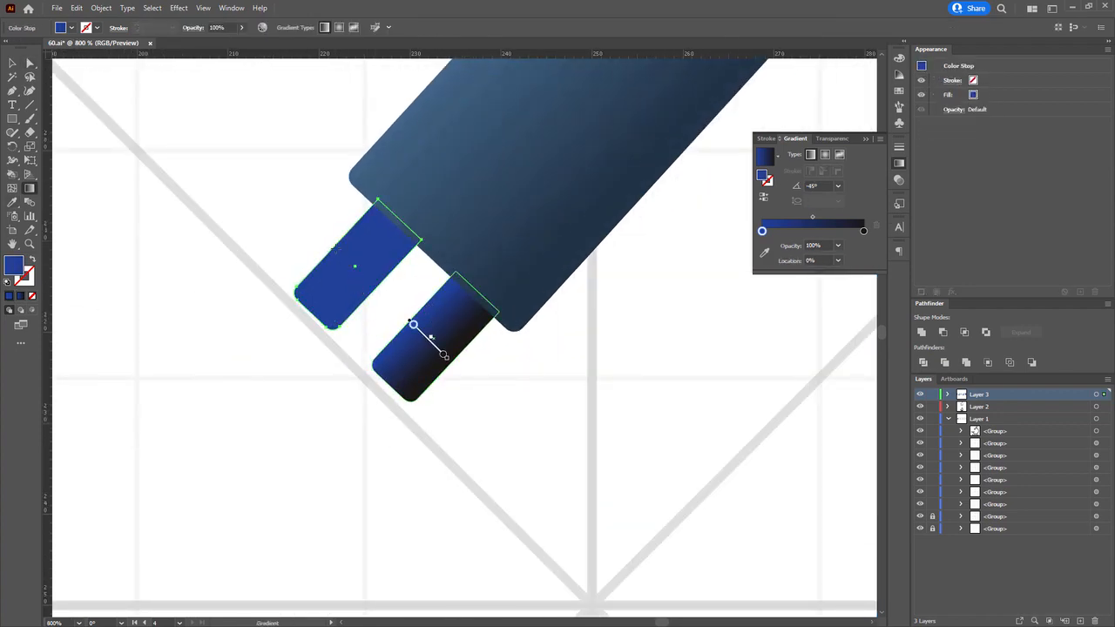
{"action": "left_click_drag", "start_coordinate": [337, 248], "coordinate": [373, 284]}
Redirect the eyepiece's gradient across its width at about -45° with the Gradient tool.
{"action": "scroll", "coordinate": [373, 284], "scroll_direction": "down", "scroll_amount": 3}
{"action": "left_click_drag", "start_coordinate": [601, 96], "coordinate": [372, 354]}
{"action": "key", "text": "a"}
{"action": "left_click", "coordinate": [420, 254]}
{"action": "key", "text": "g"}
{"action": "left_click_drag", "start_coordinate": [415, 240], "coordinate": [436, 262]}
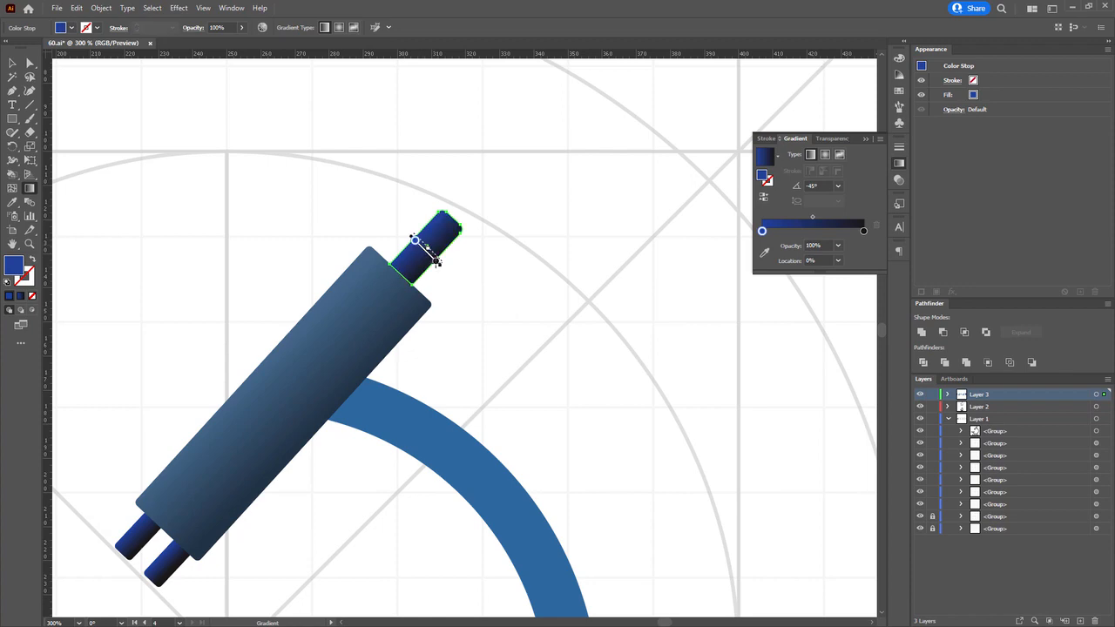
{"action": "key", "text": "a"}
Apply the first tall rectangle's muted blue to dark navy gradient to the microscope stage with the Eyedropper.
{"action": "scroll", "coordinate": [563, 343], "scroll_direction": "down", "scroll_amount": 5}
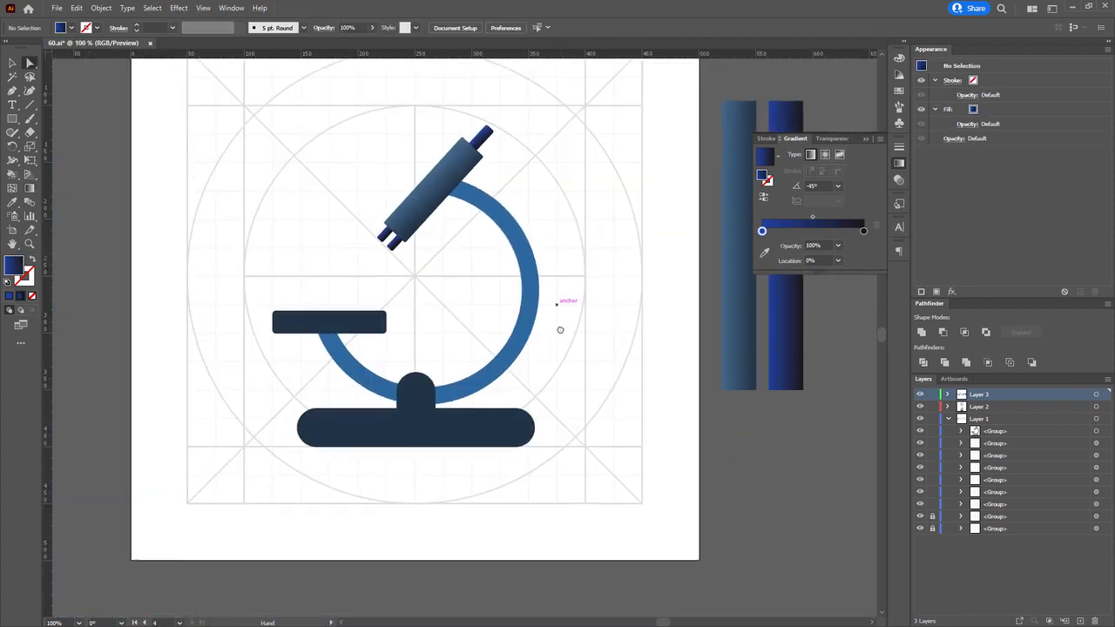
{"action": "scroll", "coordinate": [348, 324], "scroll_direction": "up", "scroll_amount": 2}
{"action": "left_click", "coordinate": [340, 317]}
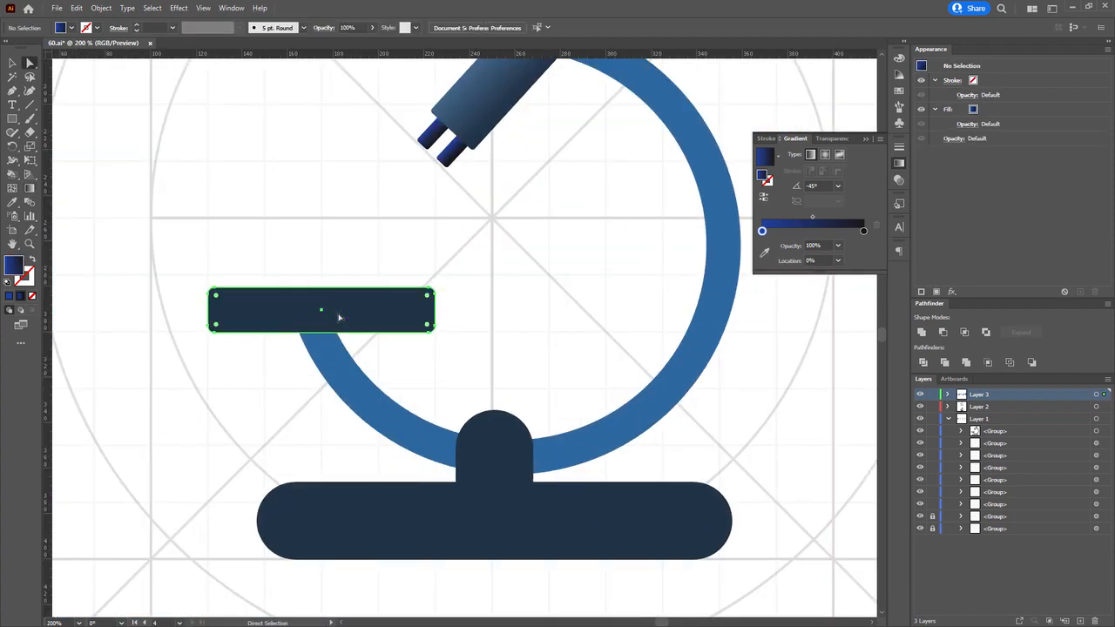
{"action": "scroll", "coordinate": [340, 317], "scroll_direction": "down", "scroll_amount": 4}
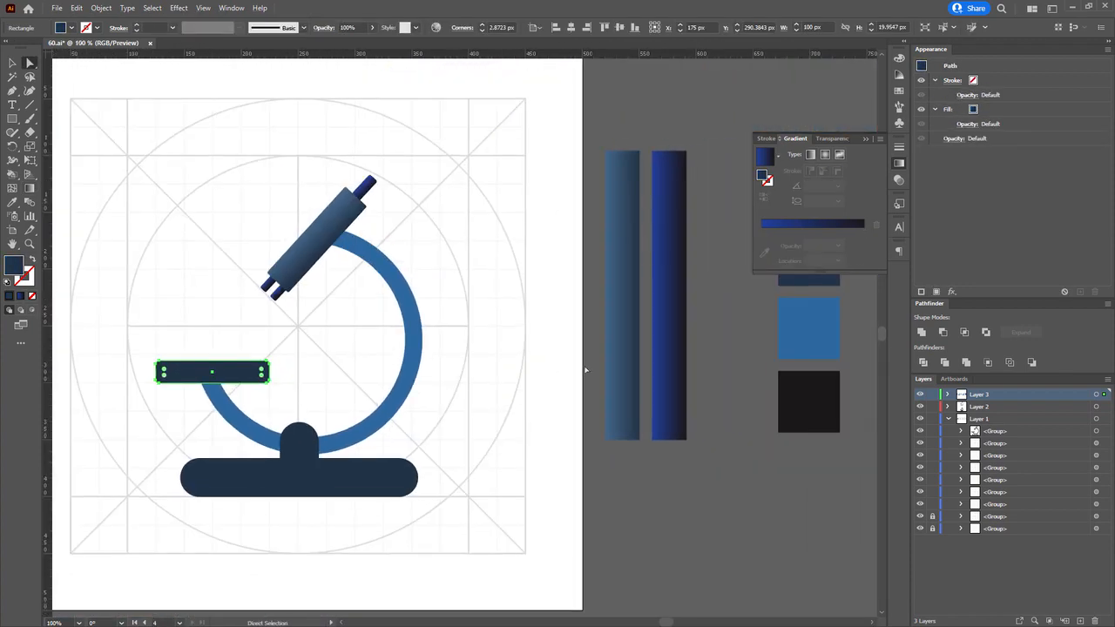
{"action": "key", "text": "i"}
{"action": "left_click", "coordinate": [660, 342]}
{"action": "left_click", "coordinate": [643, 343]}
{"action": "scroll", "coordinate": [201, 383], "scroll_direction": "up", "scroll_amount": 3}
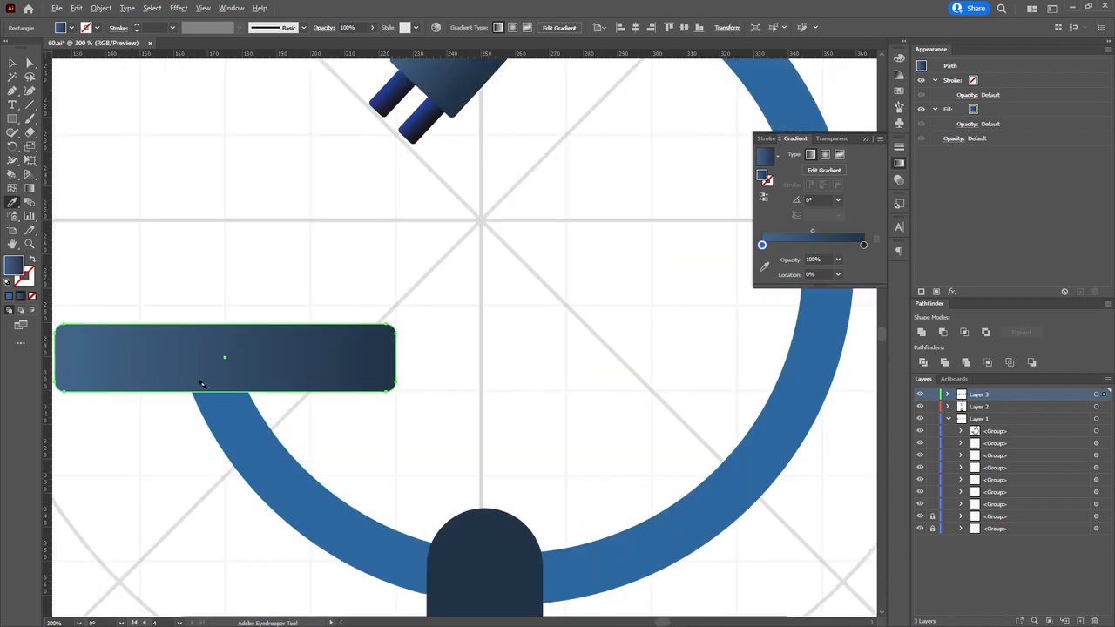
Redirect the stage's gradient vertically at 90° and reverse it so the lighter blue is on top, then deselect.
{"action": "key", "text": "g"}
{"action": "mouse_move", "coordinate": [203, 383]}
{"action": "left_mouse_down"}
{"action": "mouse_move", "coordinate": [280, 393]}
{"action": "mouse_move", "coordinate": [304, 367]}
{"action": "mouse_move", "coordinate": [304, 335]}
{"action": "left_mouse_up"}
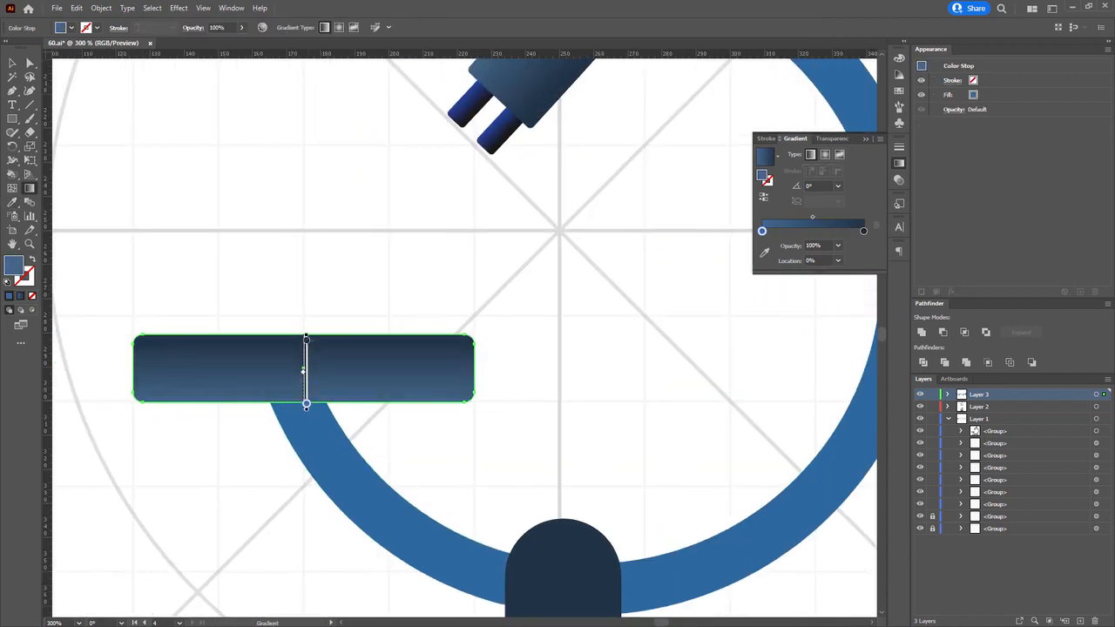
{"action": "left_click", "coordinate": [763, 197]}
{"action": "key", "text": "a"}
{"action": "left_click", "coordinate": [431, 273]}
Duplicate the first gradient rectangle beside the second and recolor the copy's gradient from #4367BD to #212C81.
{"action": "scroll", "coordinate": [378, 378], "scroll_direction": "down", "scroll_amount": 2}
{"action": "left_click_drag", "start_coordinate": [375, 367], "coordinate": [311, 293]}
{"action": "scroll", "coordinate": [425, 370], "scroll_direction": "down", "scroll_amount": 2}
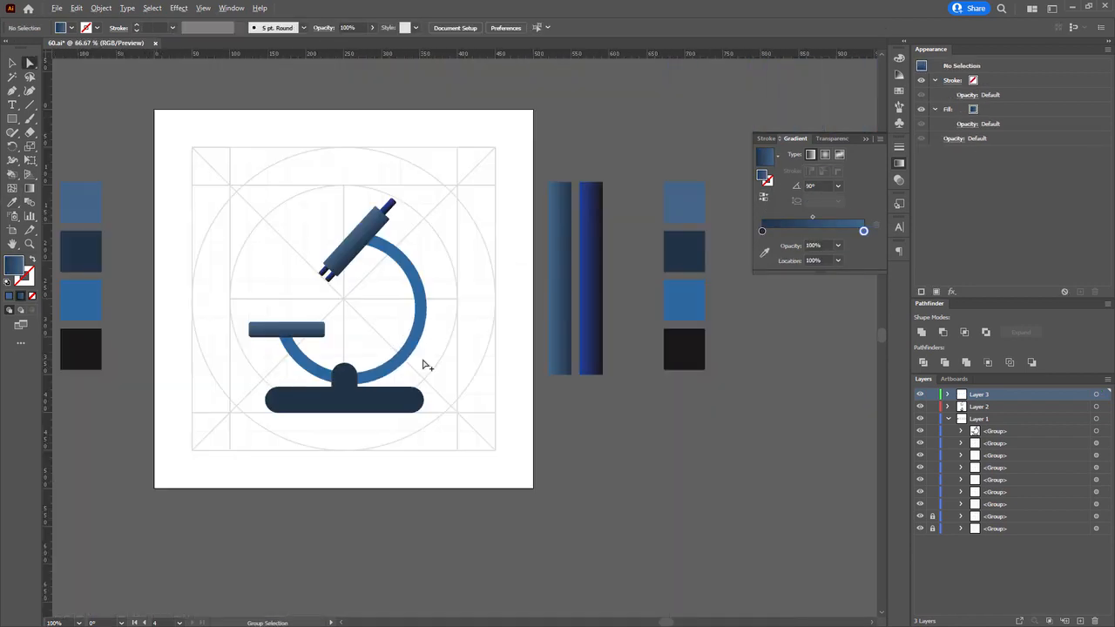
{"action": "left_click_drag", "start_coordinate": [558, 359], "coordinate": [620, 358]}
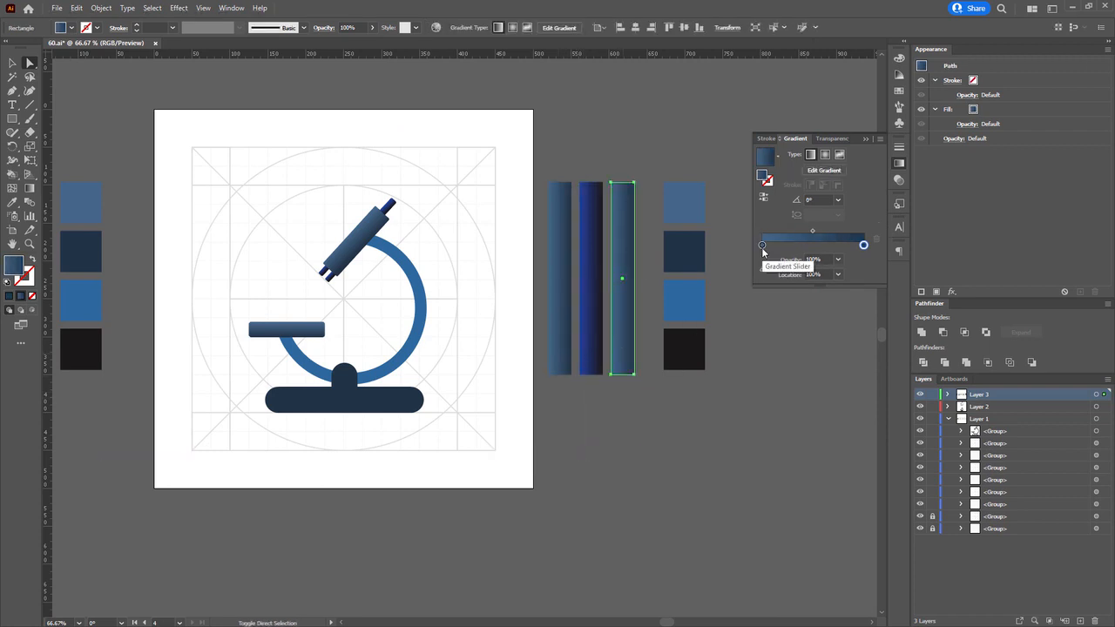
{"action": "left_click", "coordinate": [763, 245]}
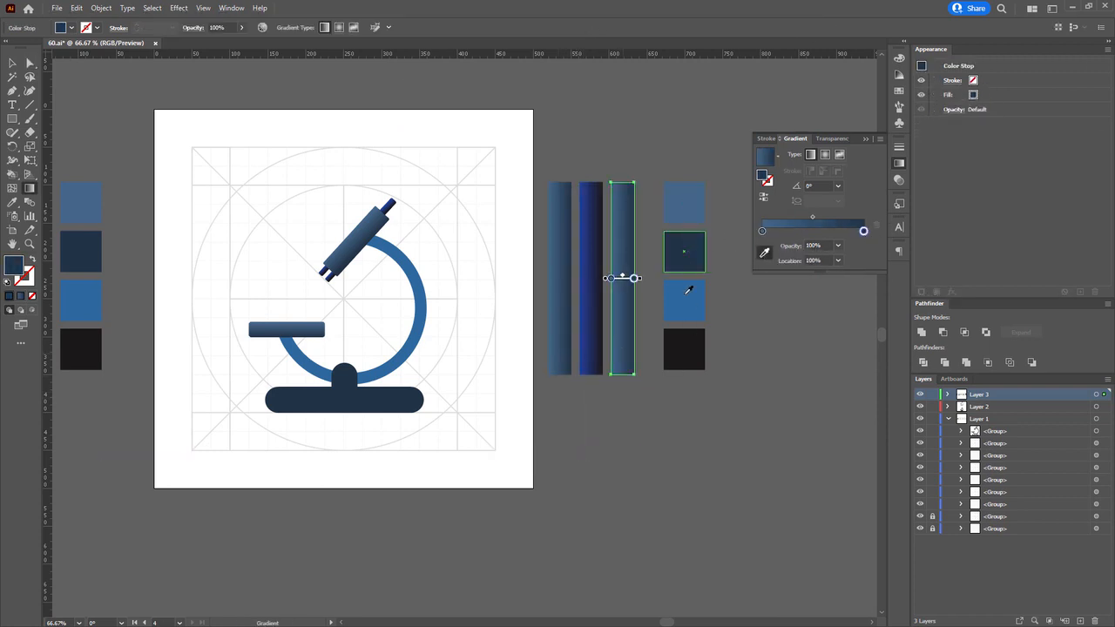
{"action": "double_click", "coordinate": [634, 277]}
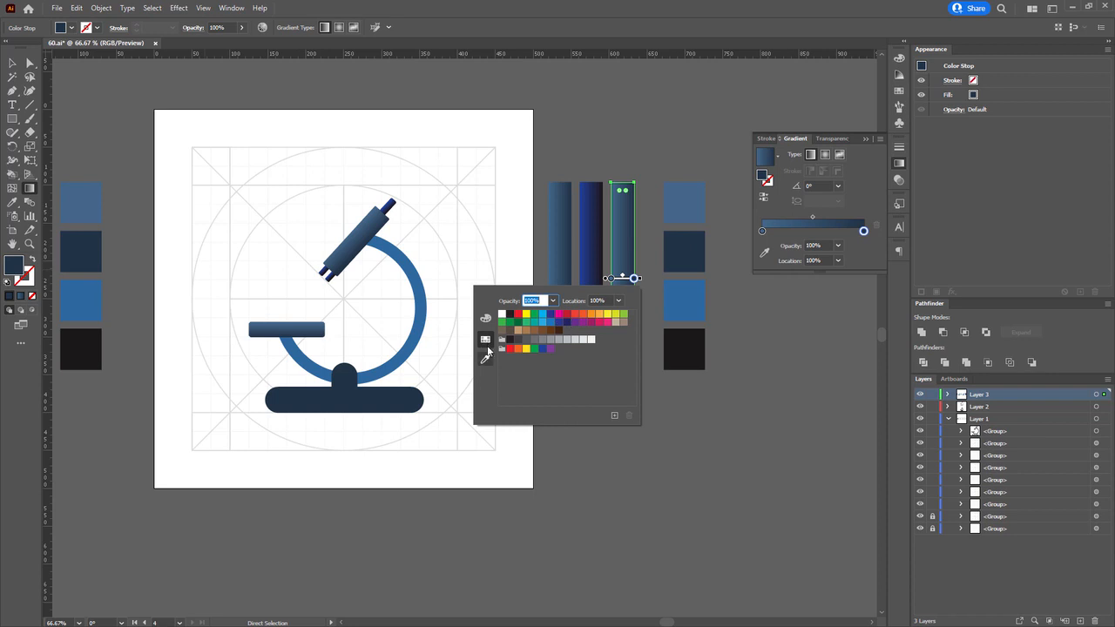
{"action": "left_click", "coordinate": [486, 318]}
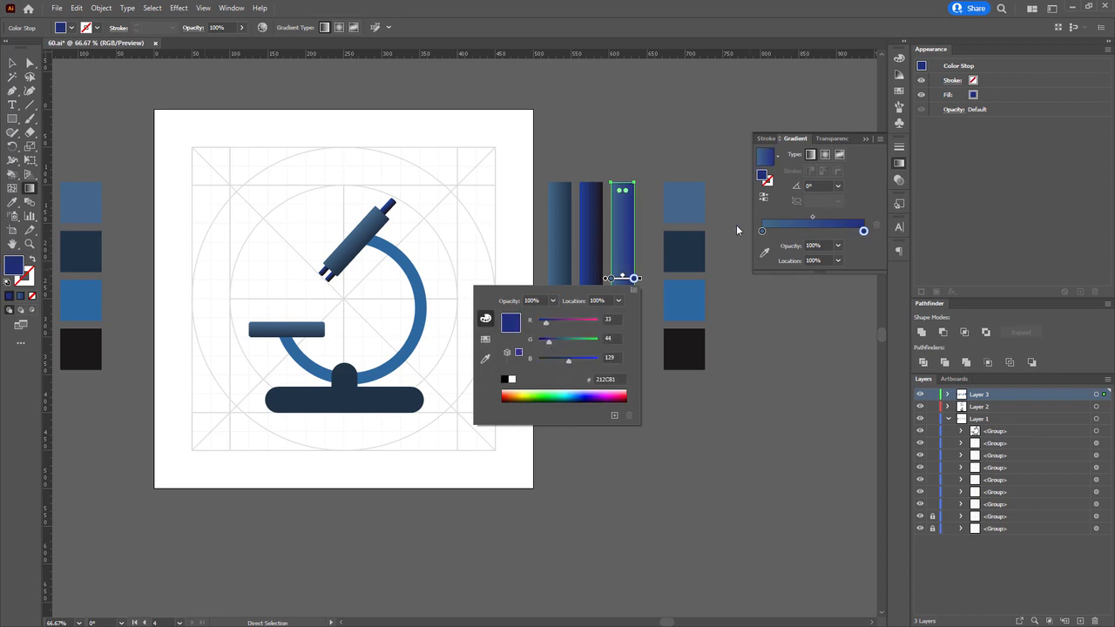
{"action": "double_click", "coordinate": [762, 231]}
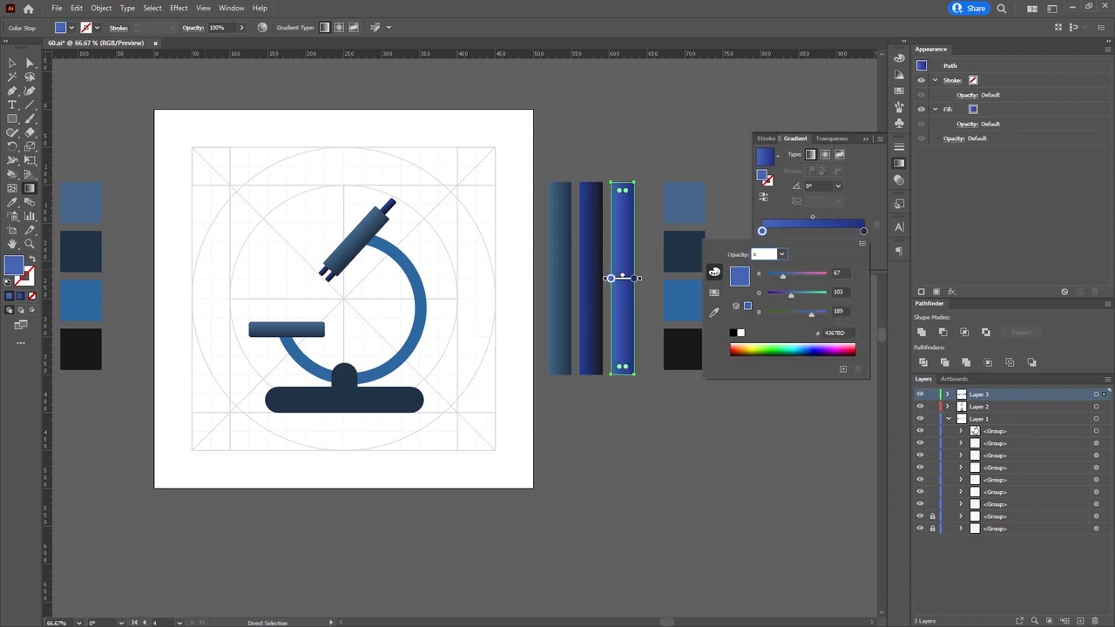
{"action": "key", "text": "Escape"}
Apply the microscope tube's gradient to the base group with the Eyedropper.
{"action": "left_click", "coordinate": [341, 375]}
{"action": "key", "text": "ctrl+1"}
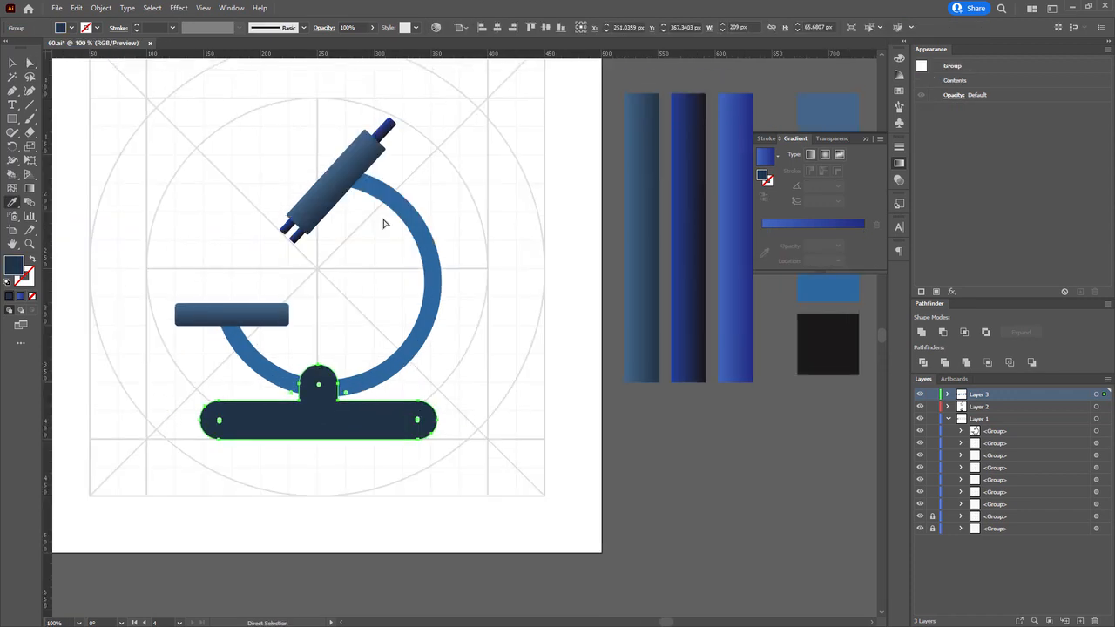
{"action": "key", "text": "i"}
{"action": "left_click", "coordinate": [354, 163]}
Redirect the base's gradient vertically at 90°, from its bottom edge to the top of the knob.
{"action": "scroll", "coordinate": [274, 447], "scroll_direction": "up", "scroll_amount": 2}
{"action": "key", "text": "g"}
{"action": "left_click_drag", "start_coordinate": [363, 432], "coordinate": [362, 291]}
{"action": "key", "text": "a"}
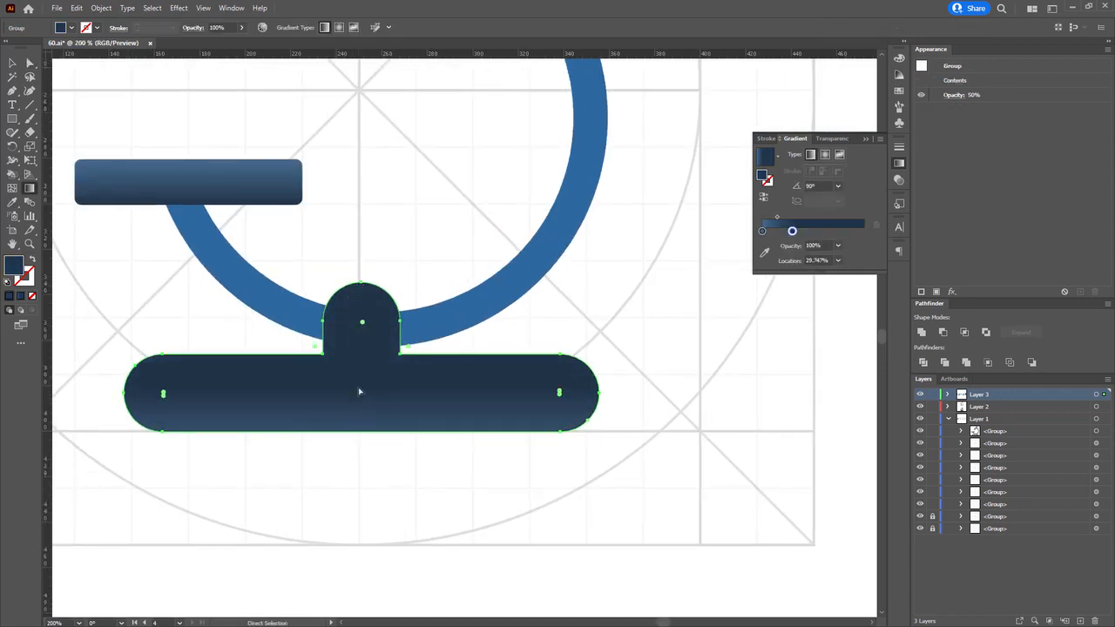
Adjust the base's gradient stops so dark navy at the bottom reaches muted blue at about 55%, then deselect the base.
{"action": "key", "text": "g"}
{"action": "left_click_drag", "start_coordinate": [360, 387], "coordinate": [360, 338]}
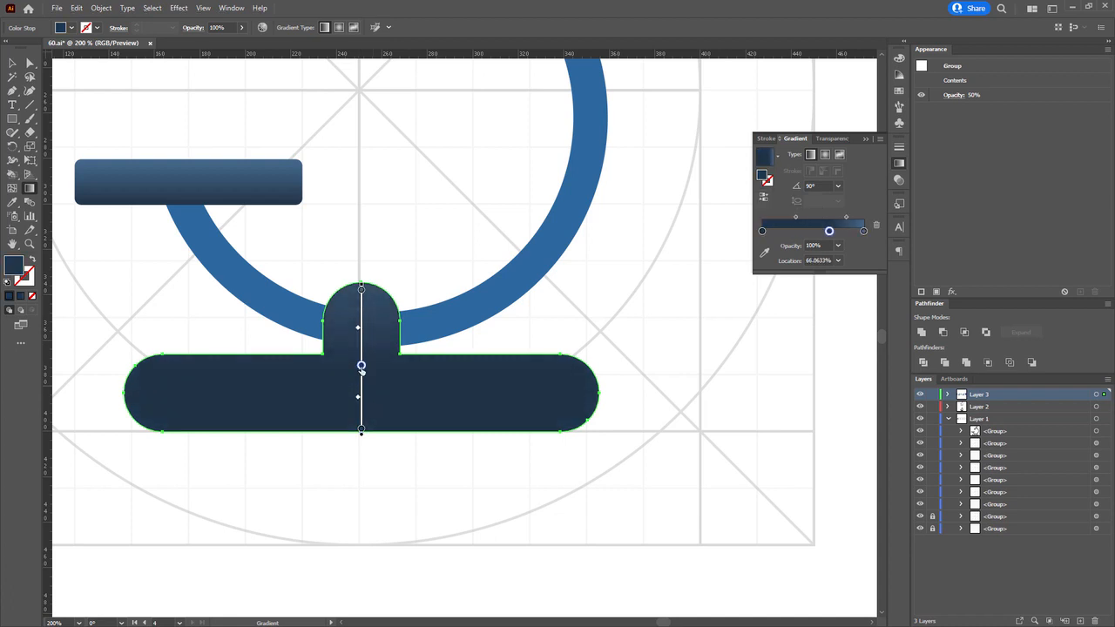
{"action": "left_click_drag", "start_coordinate": [362, 290], "coordinate": [362, 350]}
{"action": "key", "text": "a"}
{"action": "left_click", "coordinate": [490, 470]}
Apply the third tall rectangle's bright blue gradient to the curved microscope arm with the Eyedropper.
{"action": "scroll", "coordinate": [497, 461], "scroll_direction": "down", "scroll_amount": 3}
{"action": "scroll", "coordinate": [533, 384], "scroll_direction": "up", "scroll_amount": 1}
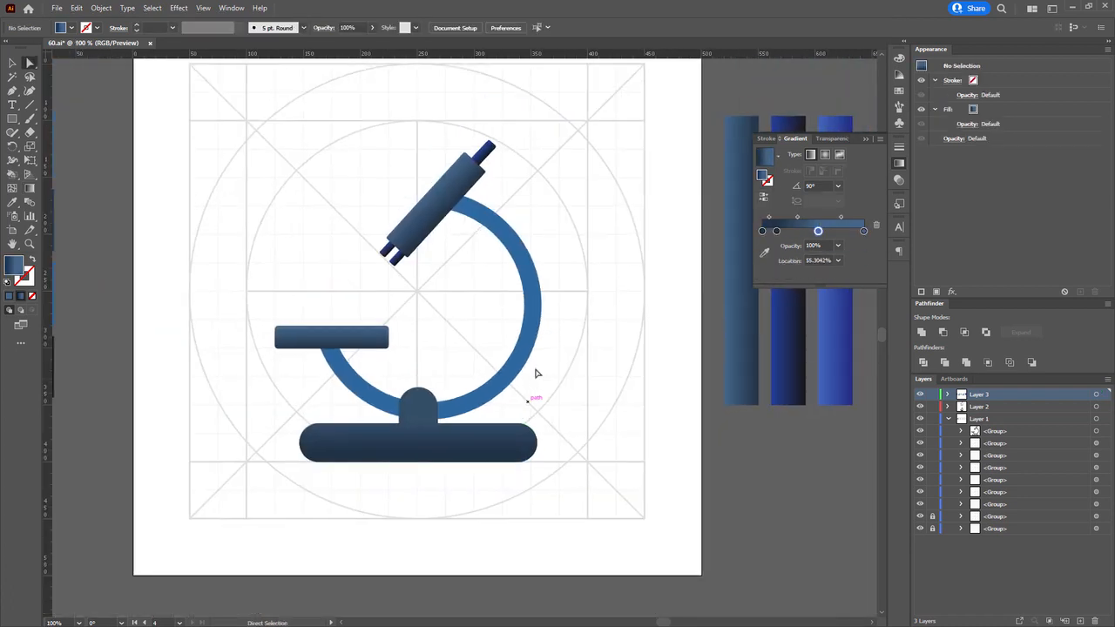
{"action": "left_click_drag", "start_coordinate": [538, 370], "coordinate": [402, 388]}
{"action": "left_click", "coordinate": [397, 309]}
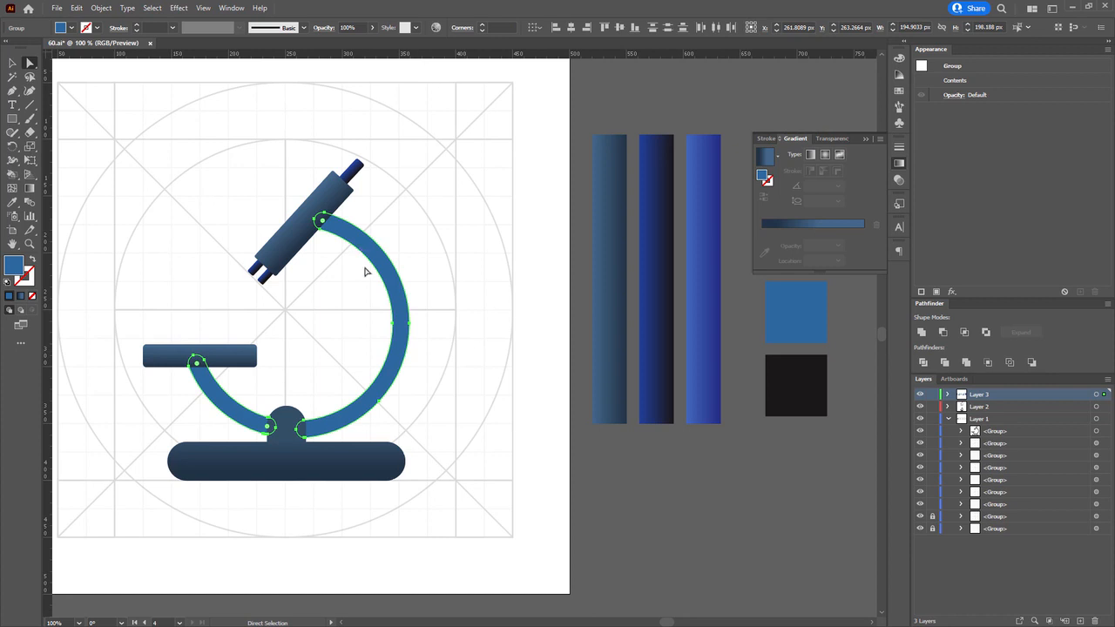
{"action": "key", "text": "i"}
{"action": "left_click", "coordinate": [709, 249]}
{"action": "key", "text": "g"}
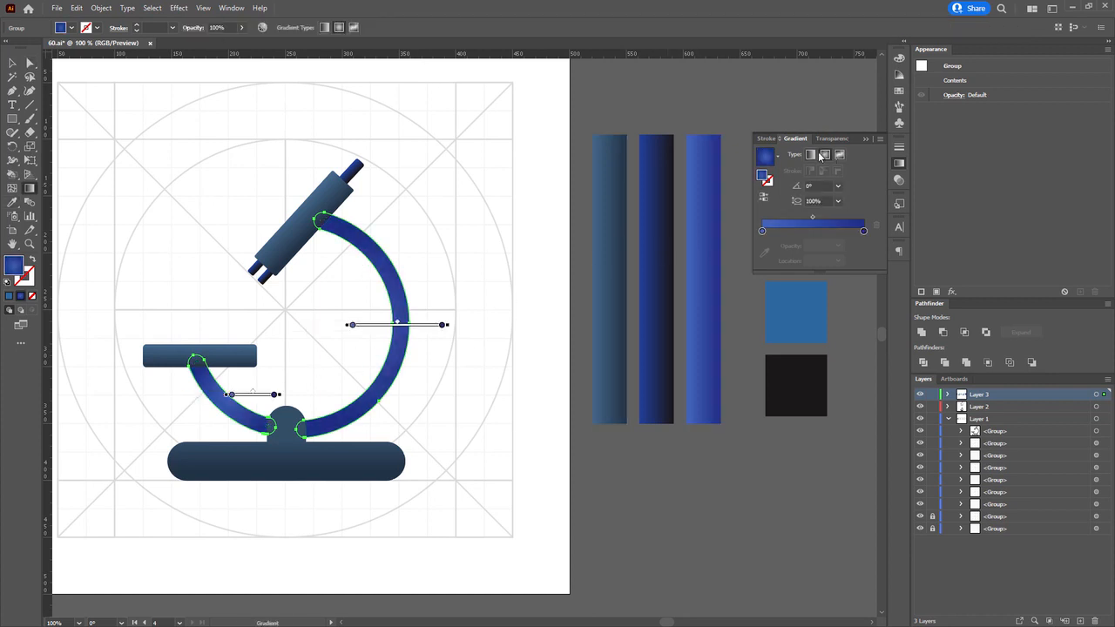
Switch the curved arm's gradients to radial, fit the large right section's gradient to its arc with the bright stop near the rim, and deselect.
{"action": "left_click", "coordinate": [825, 154]}
{"action": "left_click", "coordinate": [352, 325]}
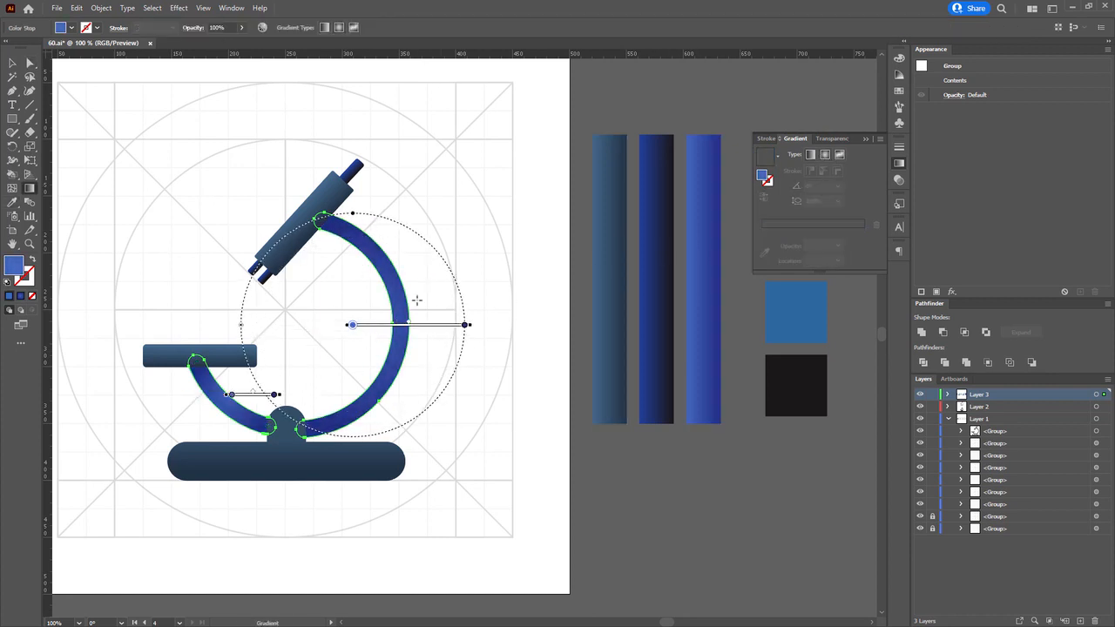
{"action": "left_click_drag", "start_coordinate": [440, 325], "coordinate": [386, 324]}
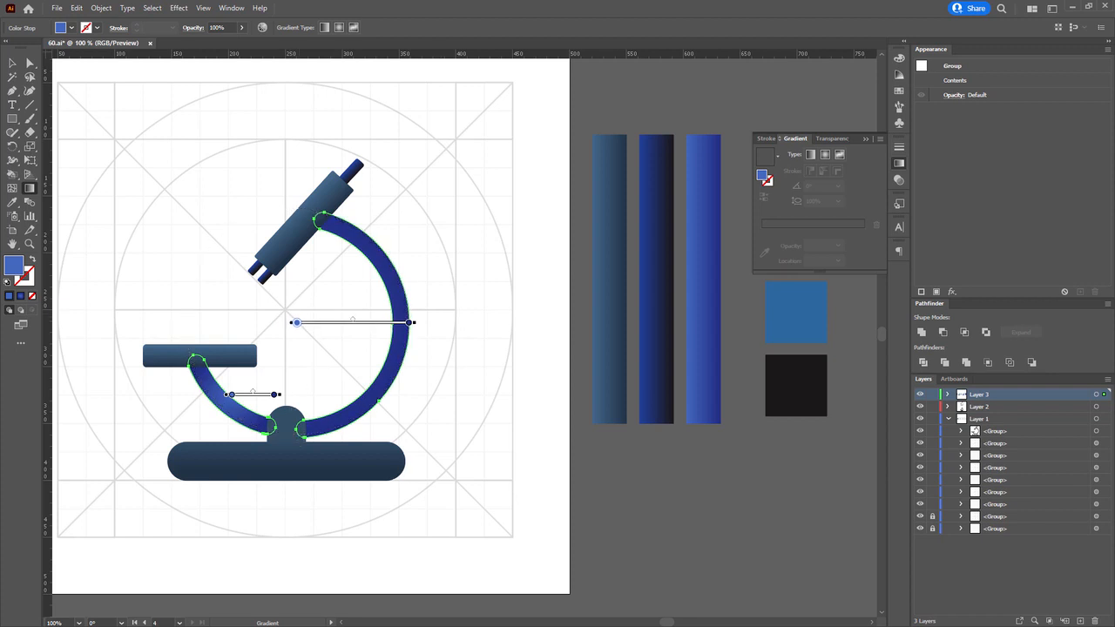
{"action": "left_click_drag", "start_coordinate": [296, 210], "coordinate": [296, 208]}
{"action": "left_click_drag", "start_coordinate": [184, 323], "coordinate": [180, 324]}
{"action": "left_click_drag", "start_coordinate": [312, 323], "coordinate": [393, 323]}
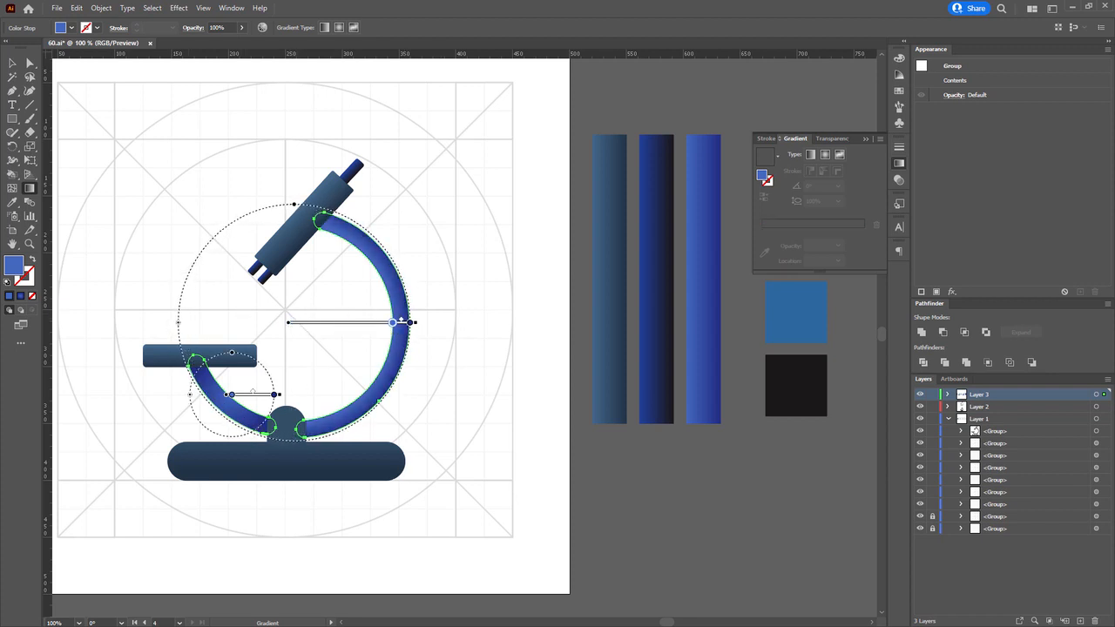
{"action": "key", "text": "a"}
{"action": "key", "text": "g"}
{"action": "key", "text": "a"}
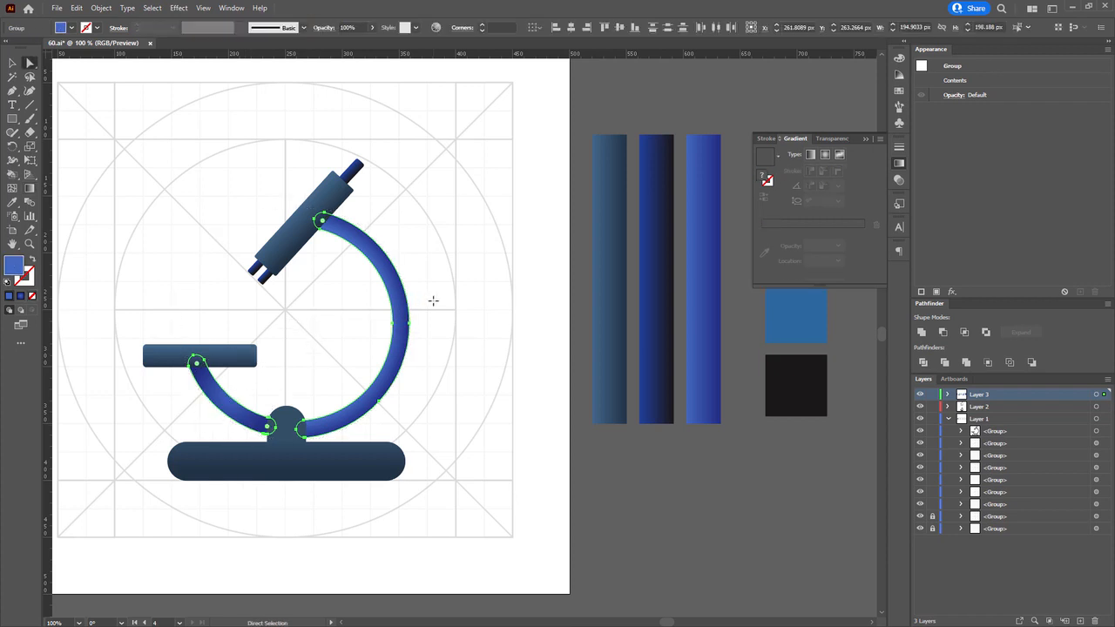
{"action": "left_click", "coordinate": [433, 302]}
Move the lower-left arm section's bright stop to about 85% and enlarge and recenter its radial gradient around the arm's circle.
{"action": "left_click", "coordinate": [228, 410]}
{"action": "key", "text": "g"}
{"action": "left_click", "coordinate": [267, 395]}
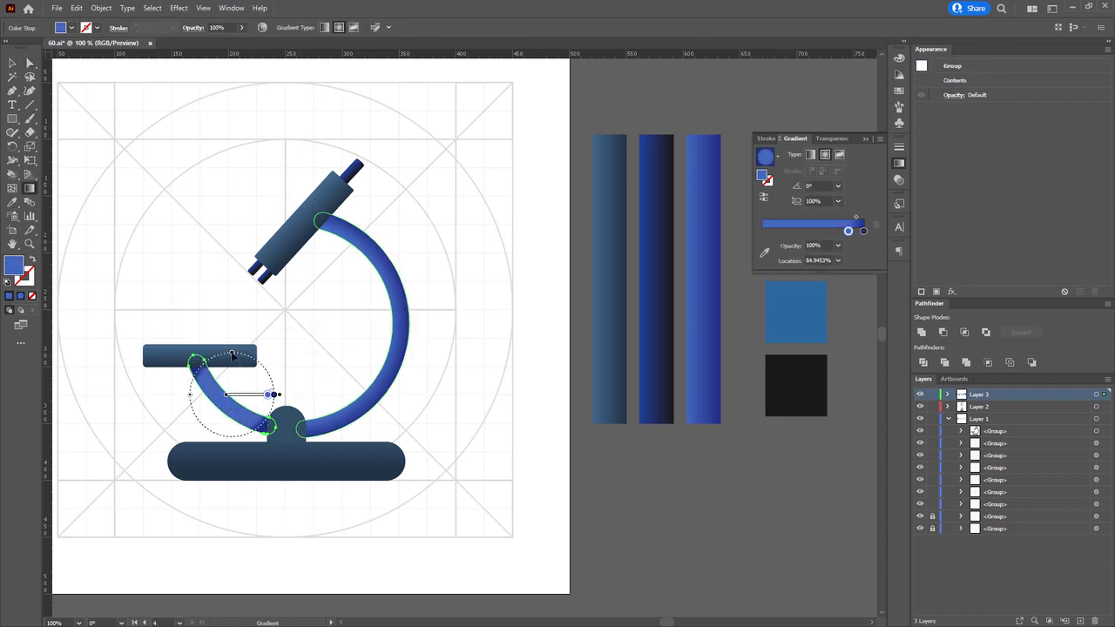
{"action": "left_click_drag", "start_coordinate": [190, 394], "coordinate": [96, 395]}
{"action": "mouse_move", "coordinate": [260, 397]}
{"action": "left_mouse_down"}
{"action": "mouse_move", "coordinate": [339, 315]}
{"action": "mouse_move", "coordinate": [323, 308]}
{"action": "left_mouse_up"}
{"action": "left_click_drag", "start_coordinate": [159, 306], "coordinate": [167, 308]}
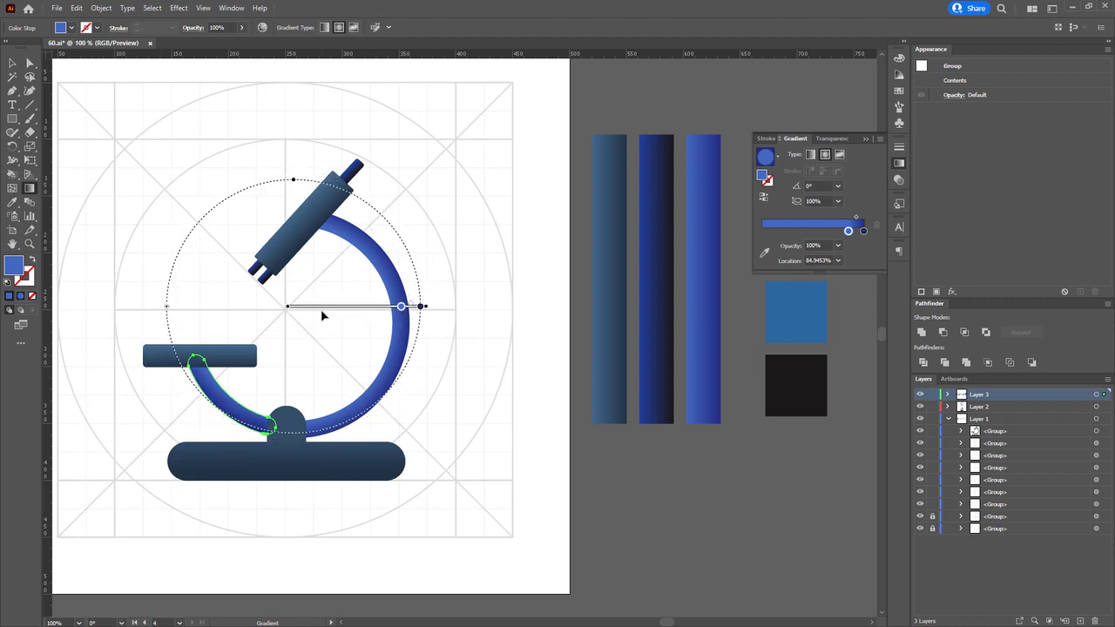
Fit the lower-left arm section's radial gradient to the arm's outer curve with the bright stop at about 82%, then deselect the section.
{"action": "left_click_drag", "start_coordinate": [321, 309], "coordinate": [324, 317]}
{"action": "left_click_drag", "start_coordinate": [406, 315], "coordinate": [393, 314]}
{"action": "left_click_drag", "start_coordinate": [426, 314], "coordinate": [353, 320]}
{"action": "left_click_drag", "start_coordinate": [168, 325], "coordinate": [176, 319]}
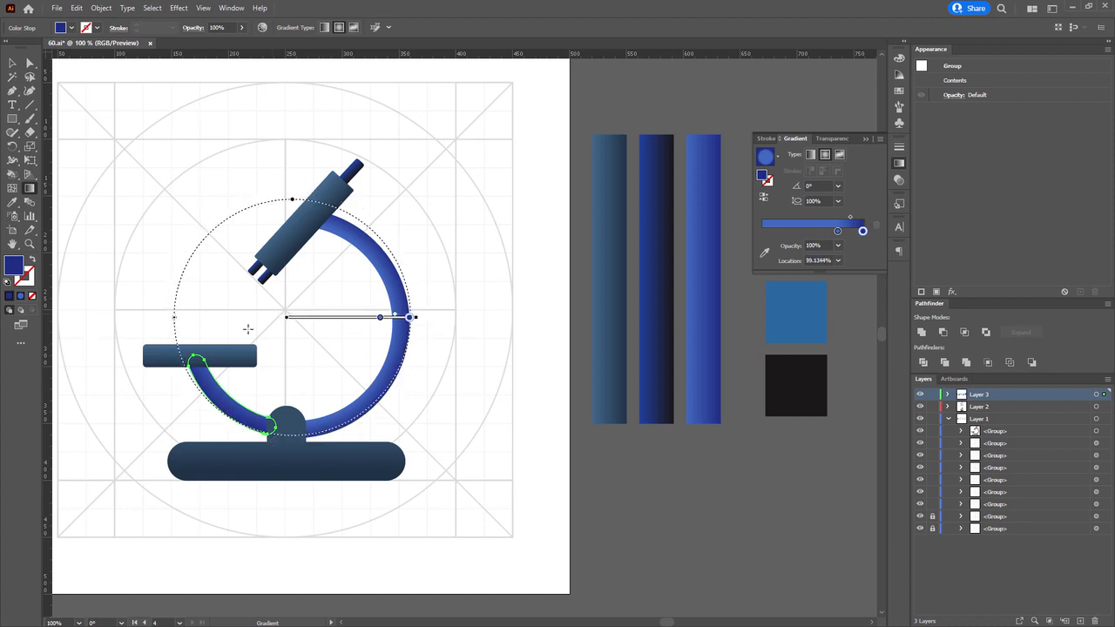
{"action": "left_click_drag", "start_coordinate": [381, 317], "coordinate": [392, 317]}
{"action": "key", "text": "a"}
{"action": "left_click", "coordinate": [307, 369]}
{"action": "scroll", "coordinate": [306, 369], "scroll_direction": "down", "scroll_amount": 1}
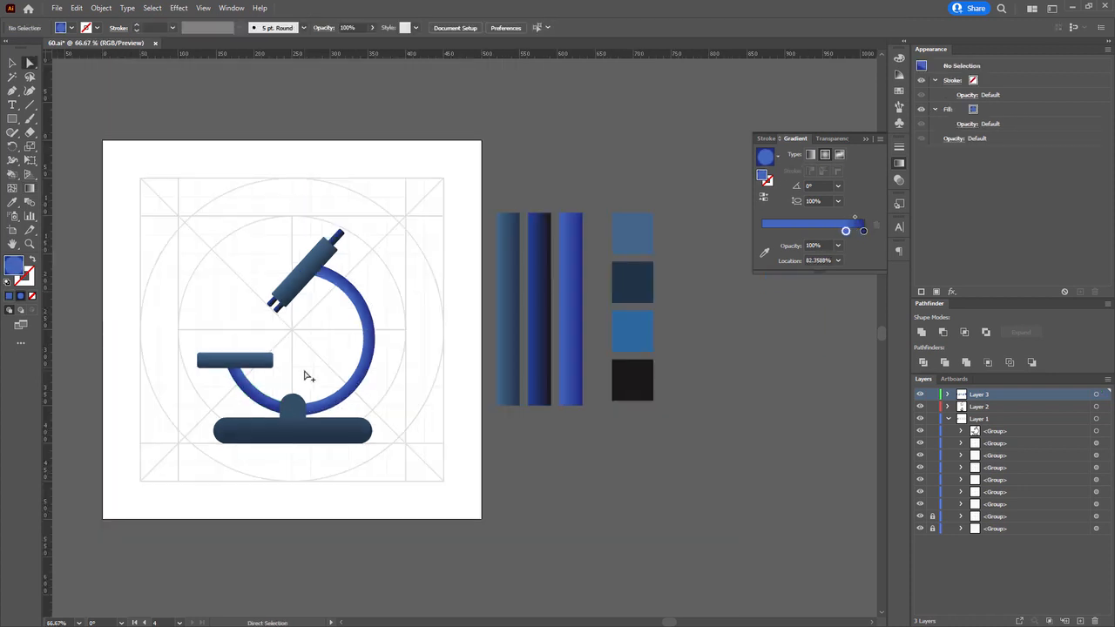
{"action": "left_click_drag", "start_coordinate": [306, 376], "coordinate": [362, 381]}
{"action": "left_click_drag", "start_coordinate": [180, 193], "coordinate": [602, 523]}
{"action": "left_click", "coordinate": [484, 496]}
{"action": "scroll", "coordinate": [527, 464], "scroll_direction": "up", "scroll_amount": 1}
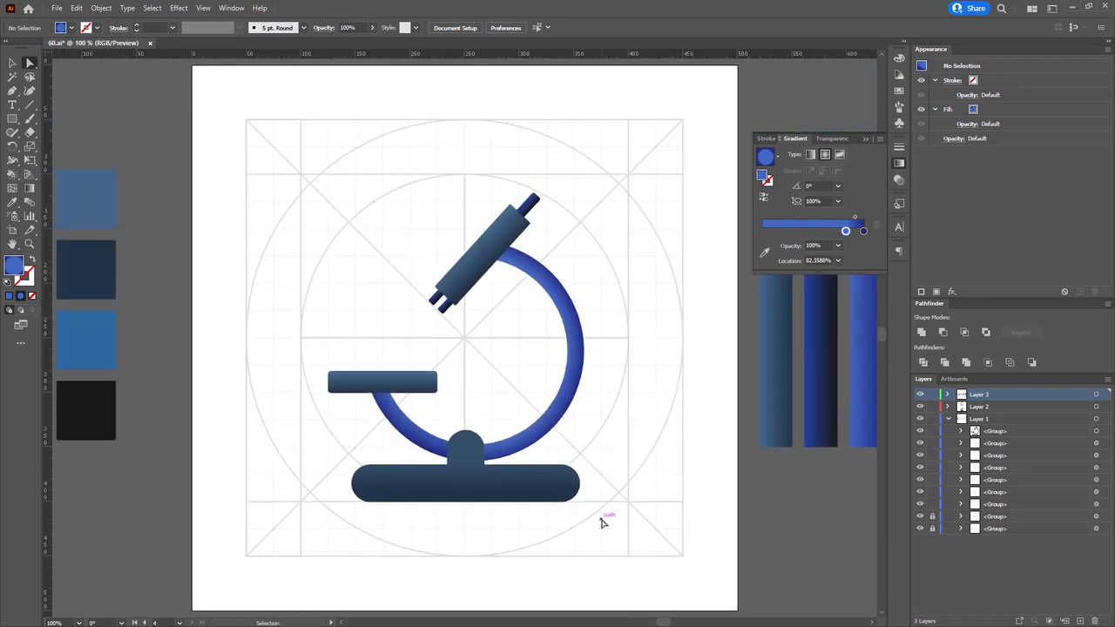